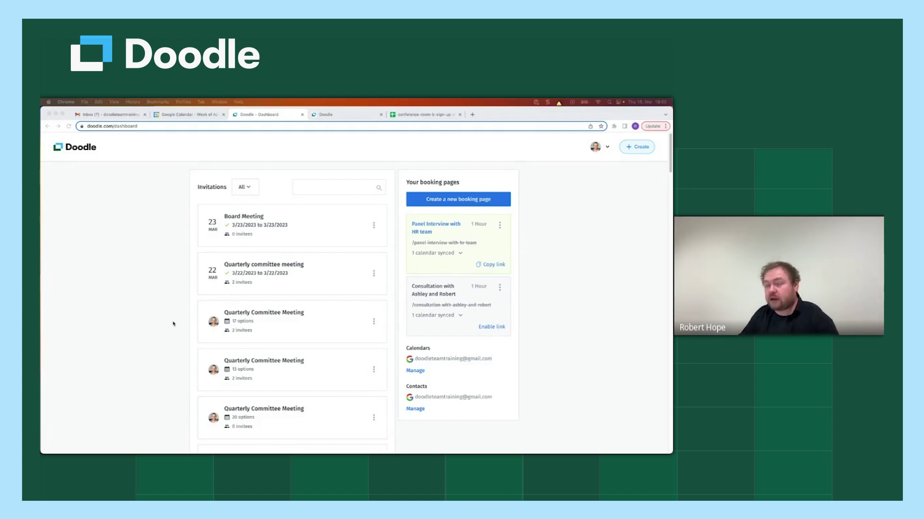
Step: From the Doodle dashboard, start a new group poll via + Create
click(173, 284)
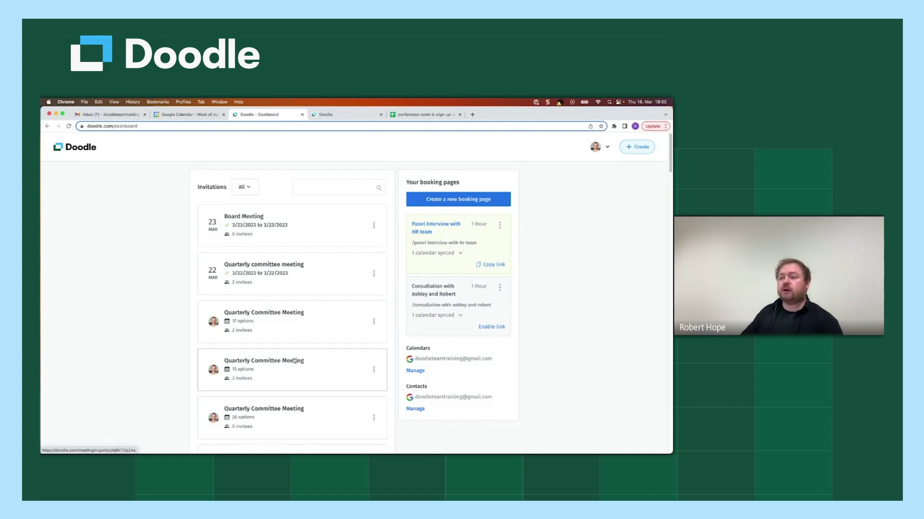
scroll(294, 360, down, 15)
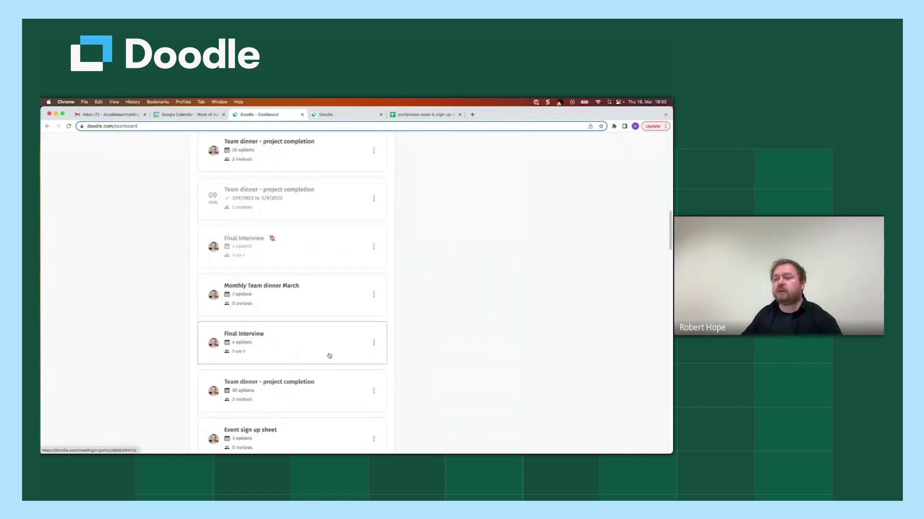
scroll(475, 270, up, 10)
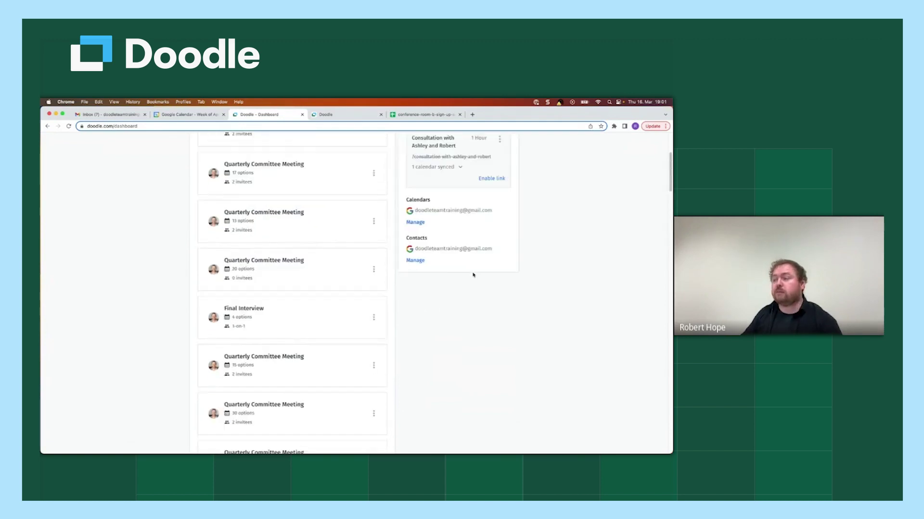
scroll(475, 274, up, 3)
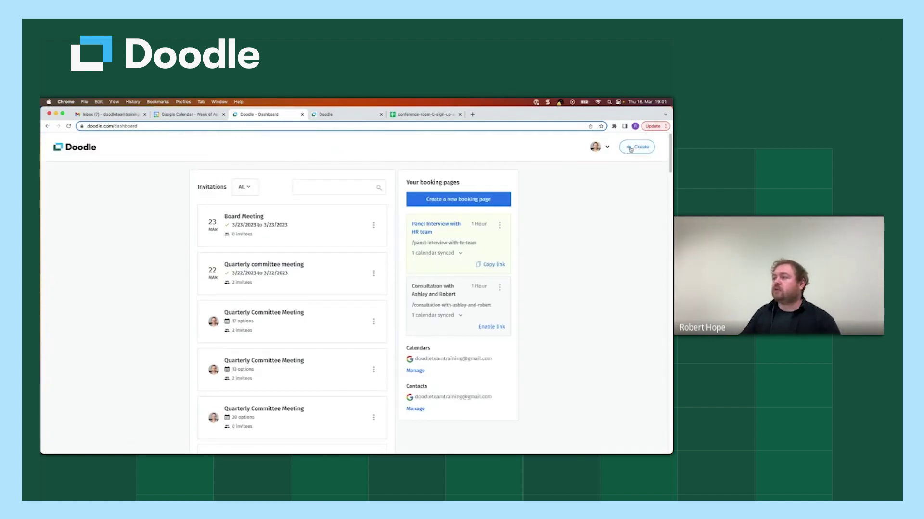
click(636, 150)
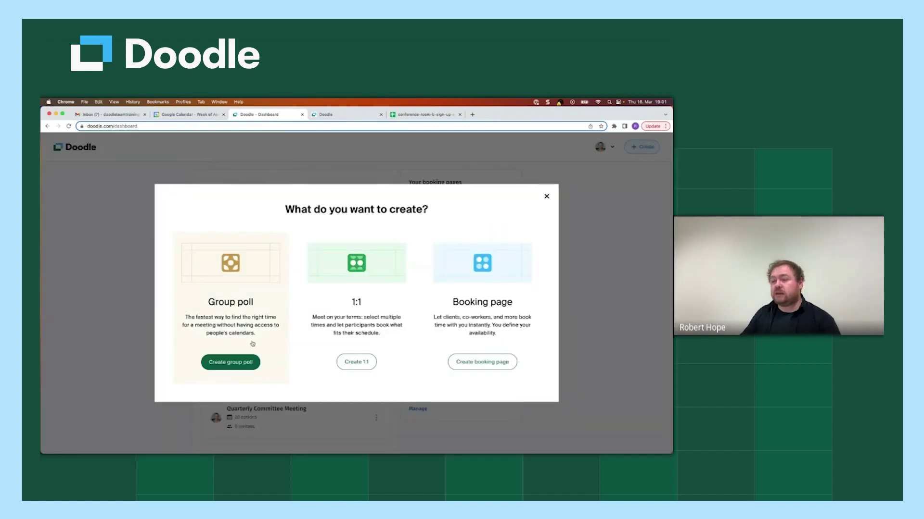
click(224, 366)
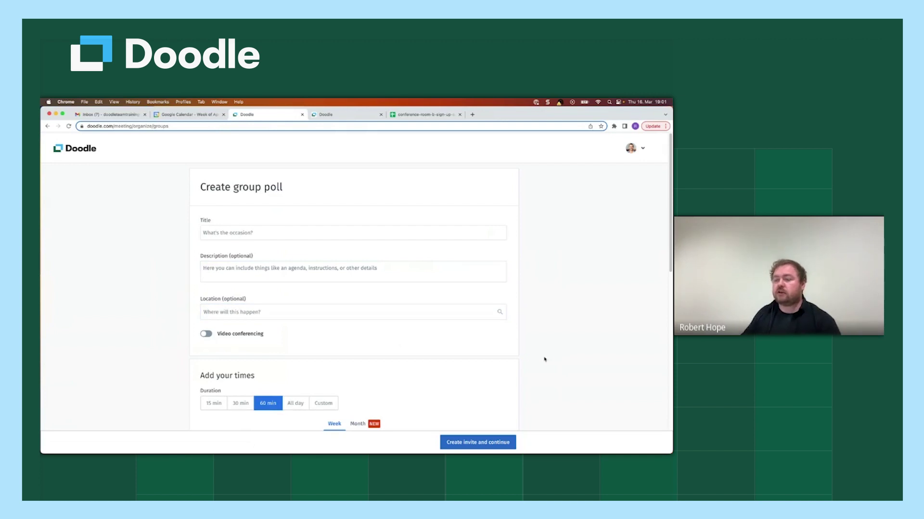
Step: Review the blank group poll form and put the cursor in the Title field
scroll(544, 358, down, 8)
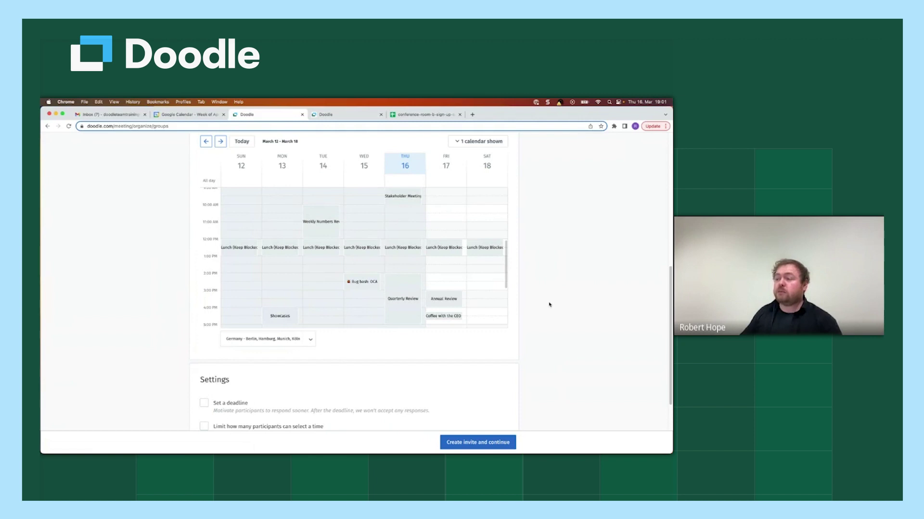
scroll(486, 311, down, 5)
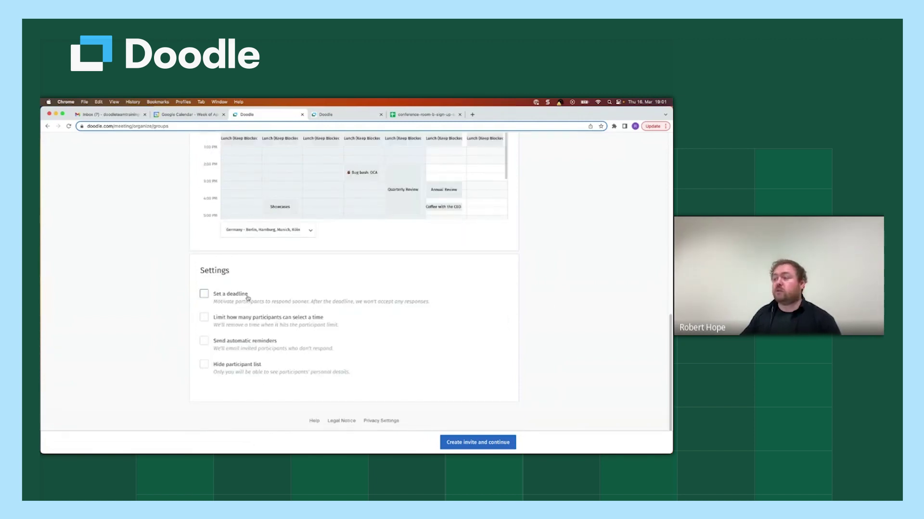
scroll(540, 272, up, 10)
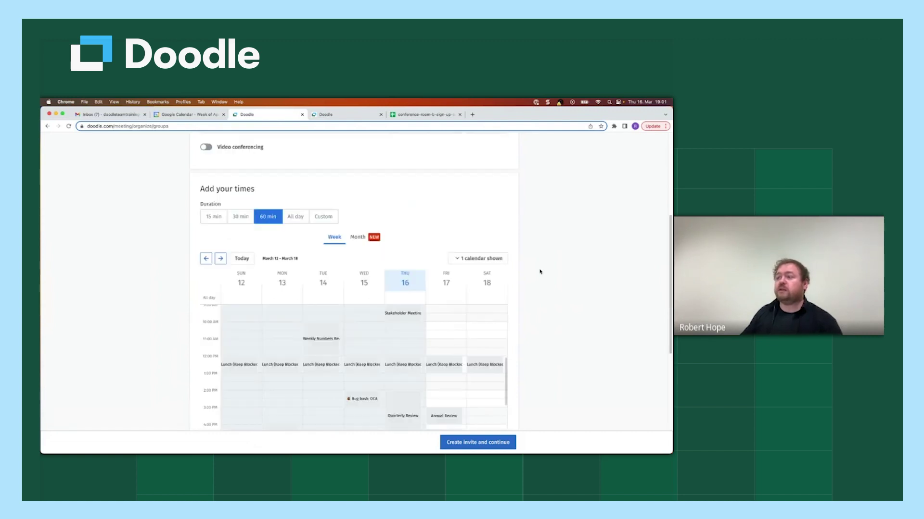
scroll(540, 273, up, 8)
click(334, 235)
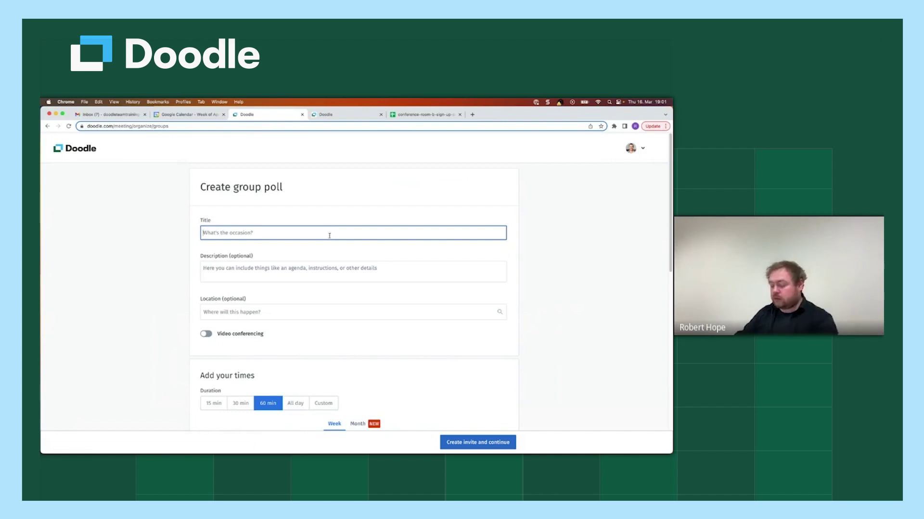
Step: Enter 'Quarterly Committee Meeting' as the poll title
text(Quarter)
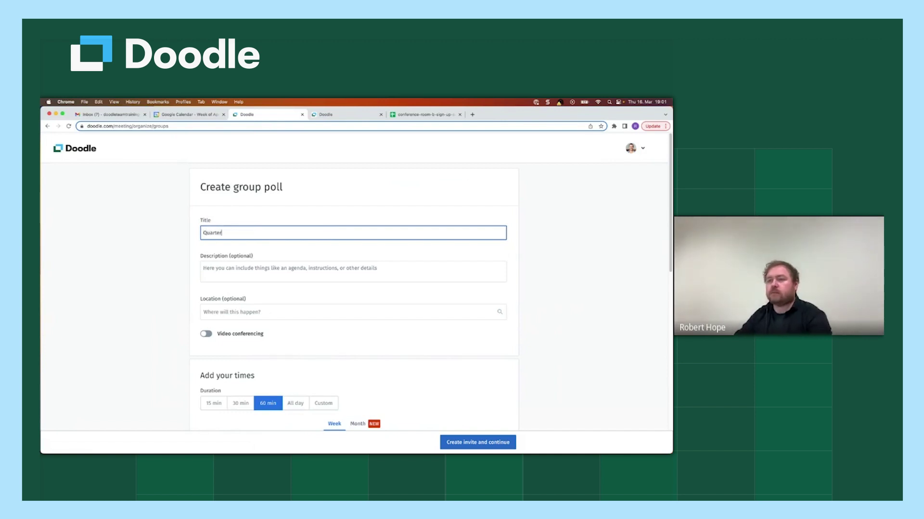
text(ly Committee)
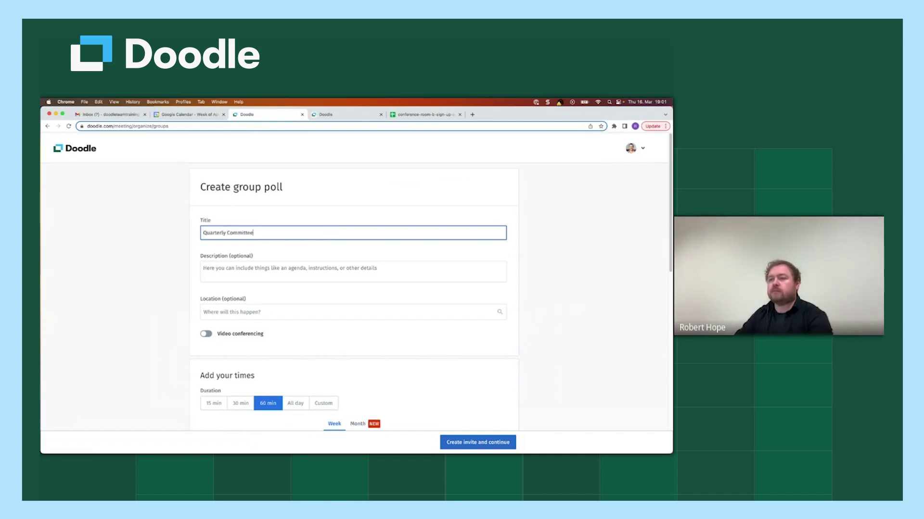
text( Meeting)
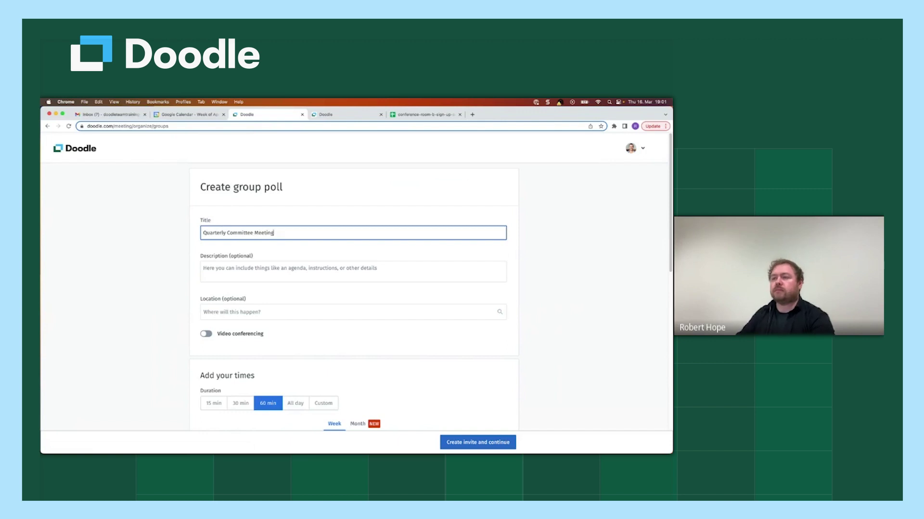
click(336, 267)
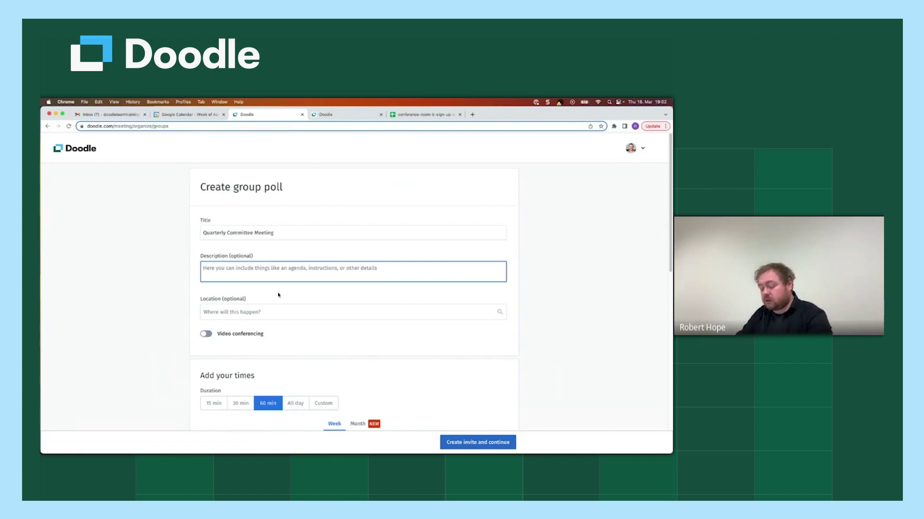
Step: Enter the description 'We will begin with Q1 retrospective, followed by Q2 planning.'
text(We will)
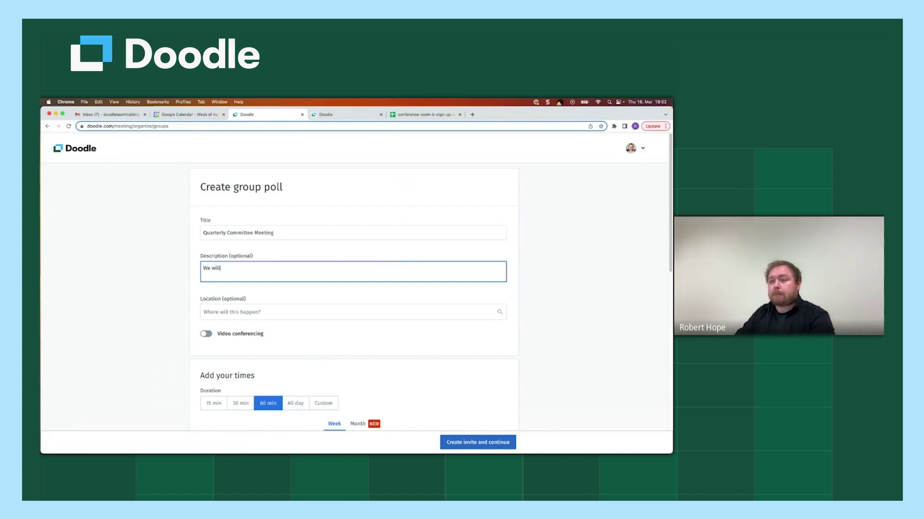
text( begin with Q1)
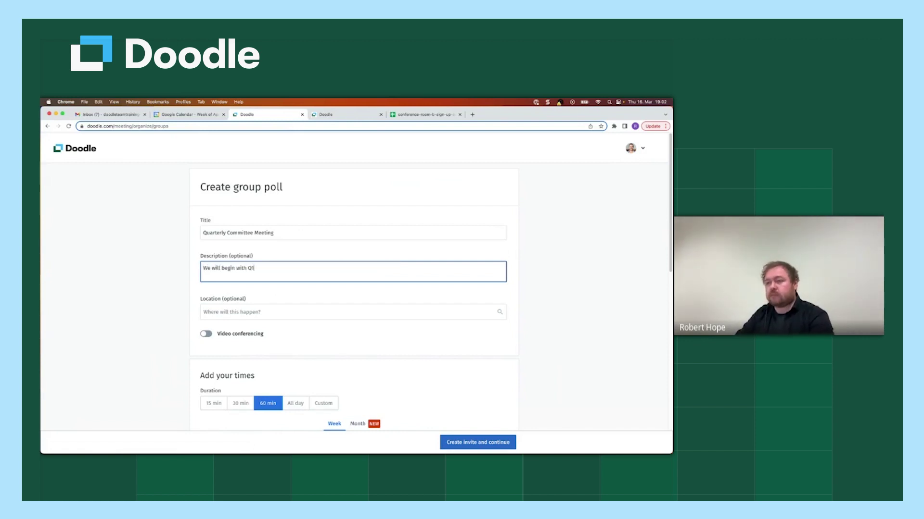
text( retrospecti)
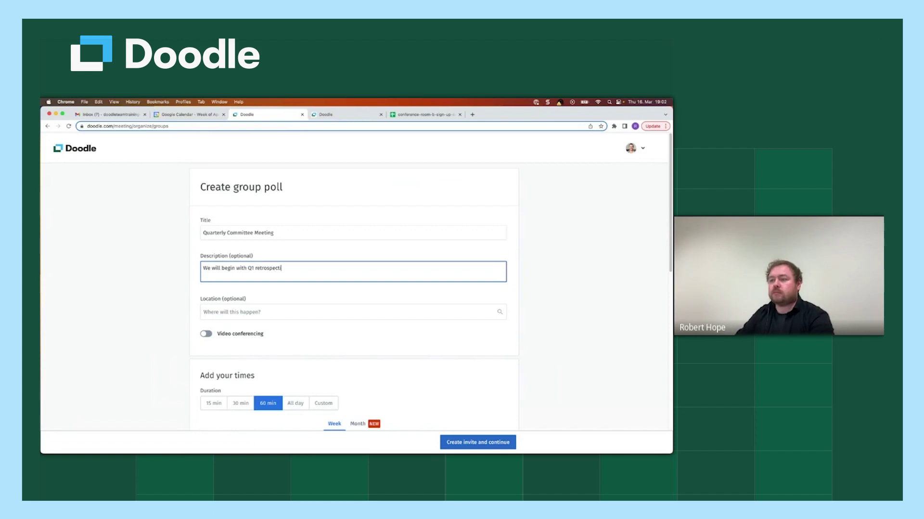
text(ve, followed b)
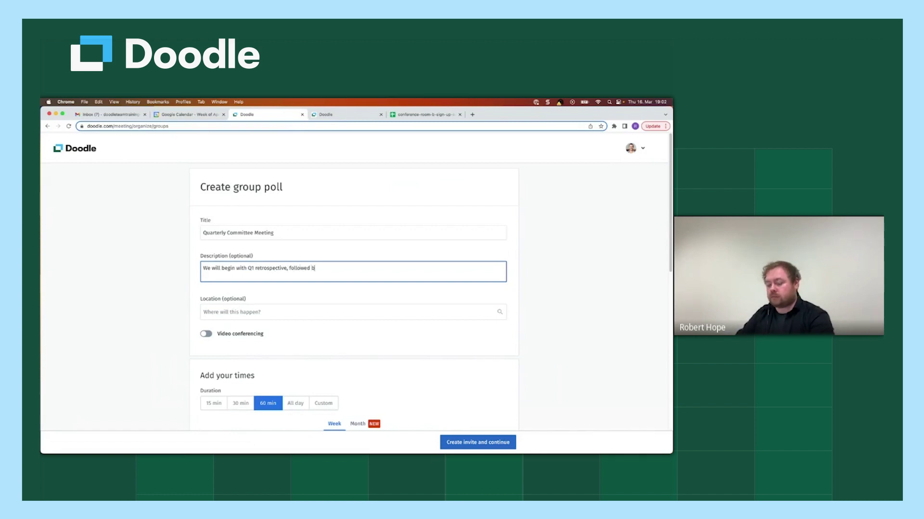
text(y Q2 plan)
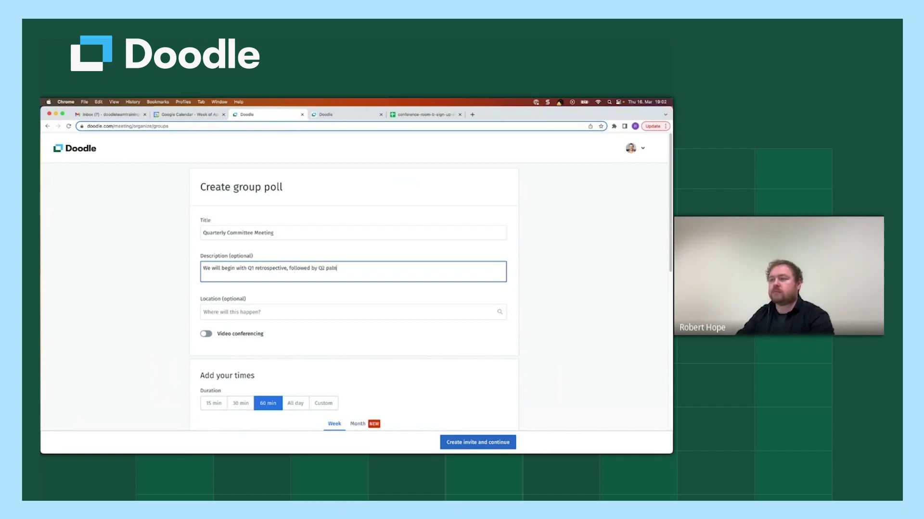
text(ning.)
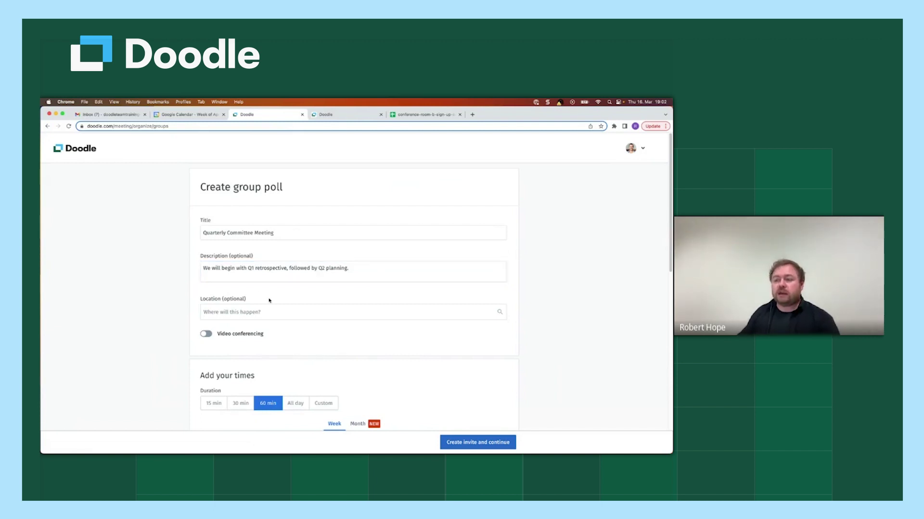
scroll(274, 298, down, 1)
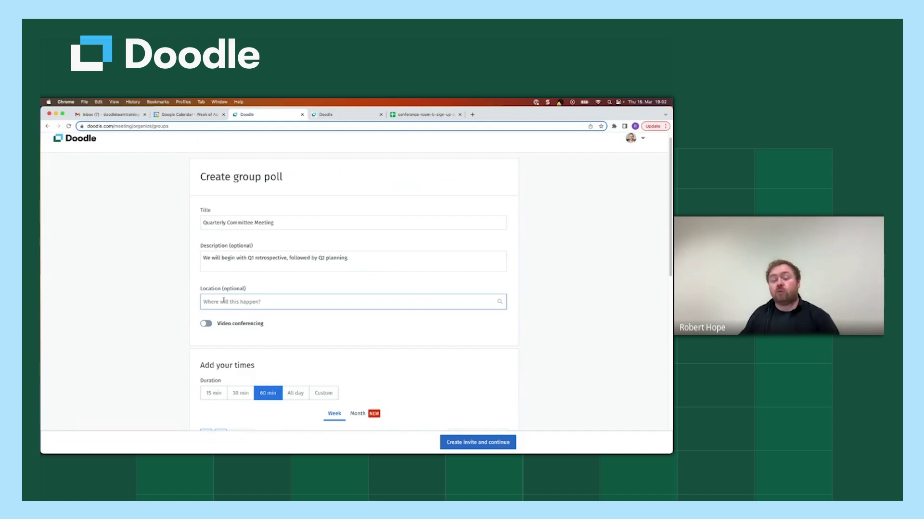
Step: Enter 'Doodle Office, Berlin.' as the poll location
click(222, 306)
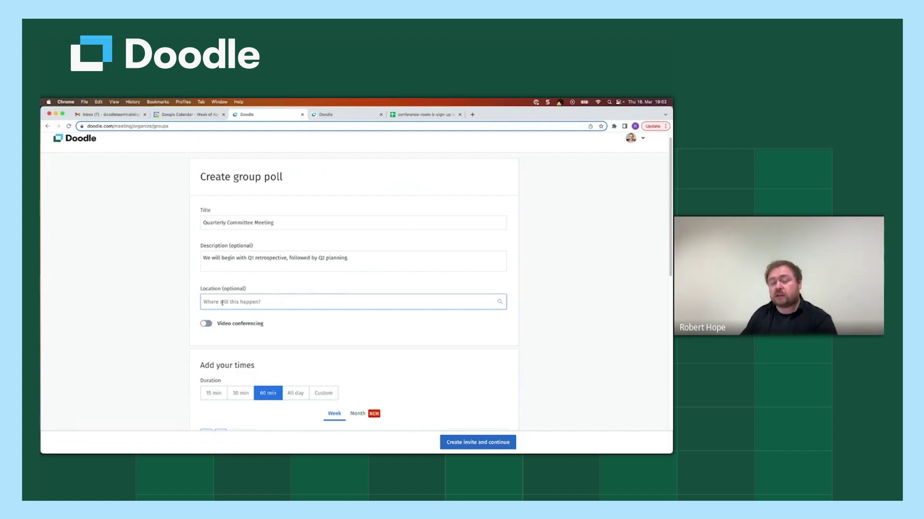
text(Doodle Office, Be)
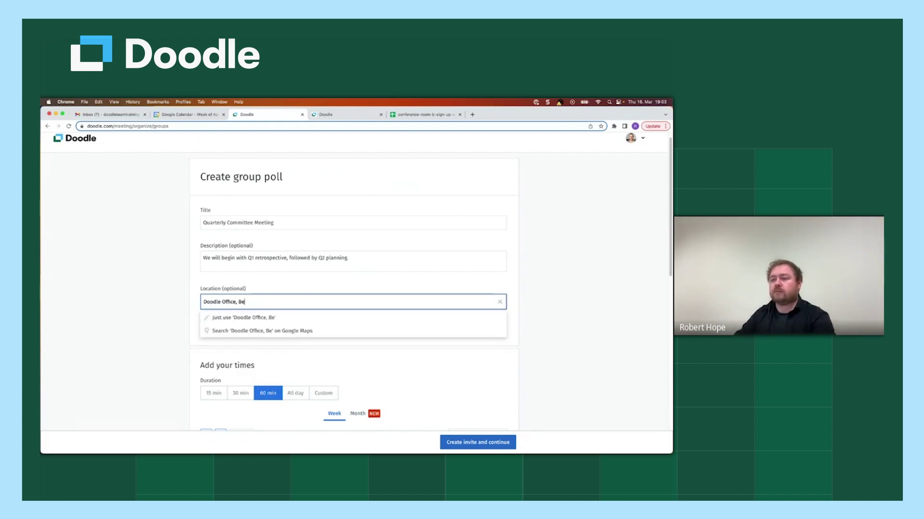
text(rlin.)
click(169, 314)
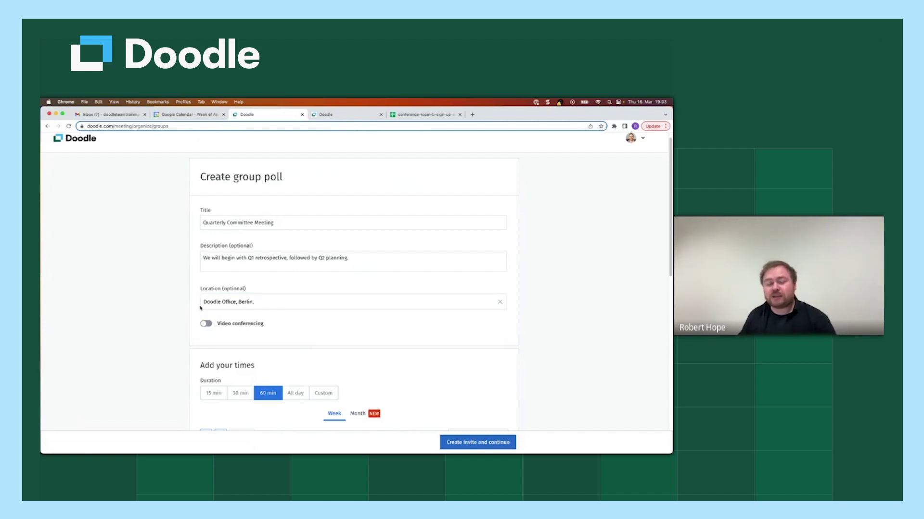
Step: Replace the location with the Lichtfabrik, Kottbusser Straße, Berlin address suggestion
click(237, 299)
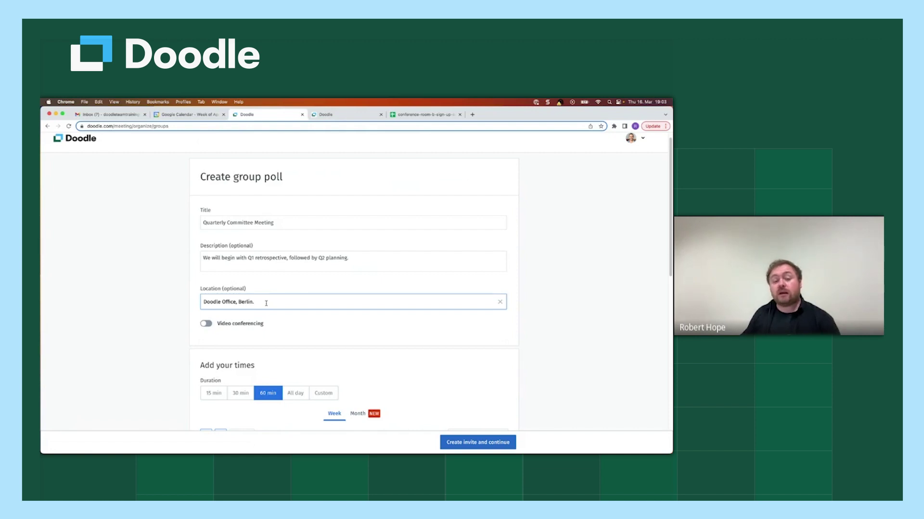
triple_click(266, 303)
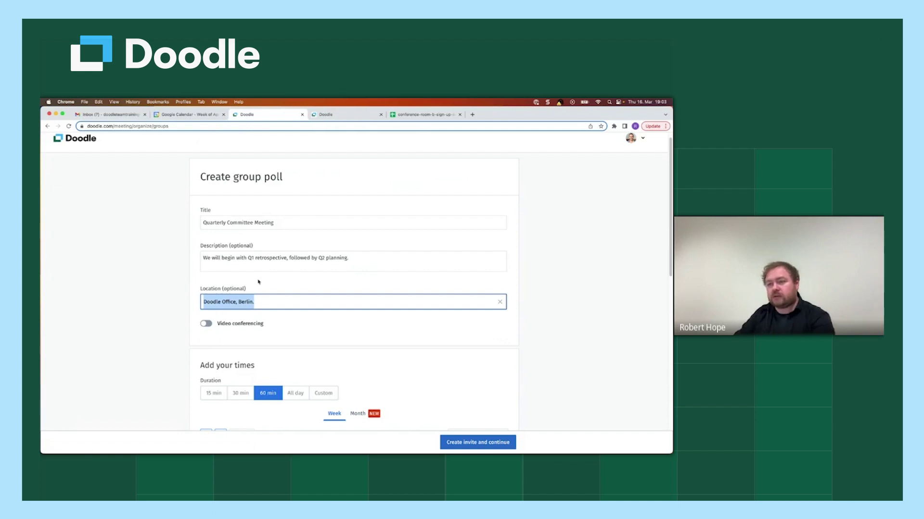
text(Licht)
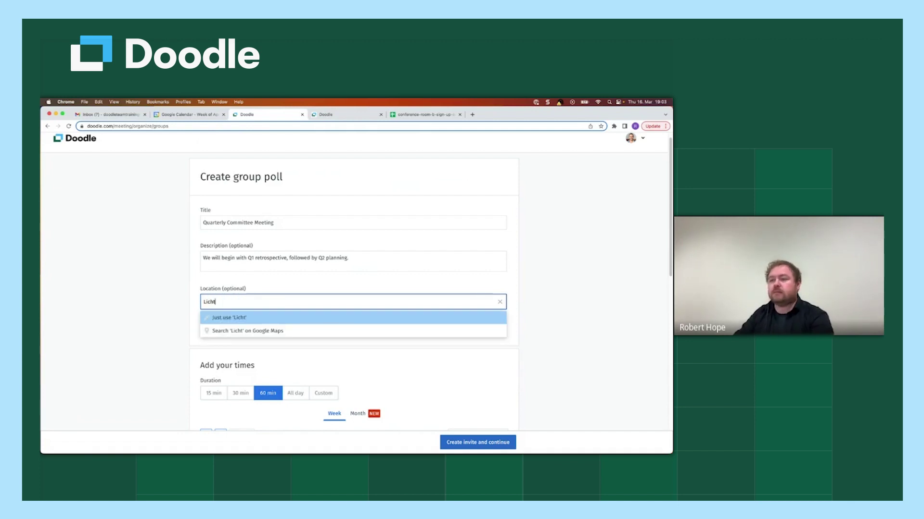
text(fabrik, Berlin)
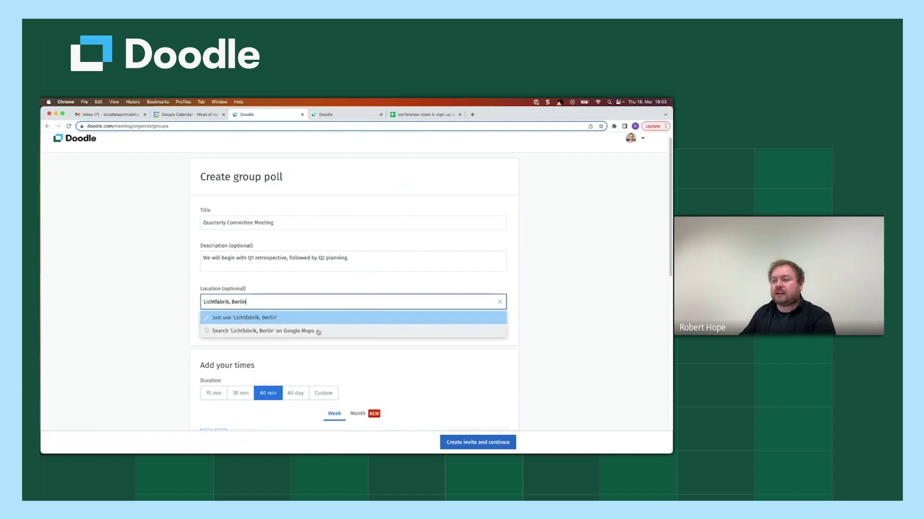
click(283, 318)
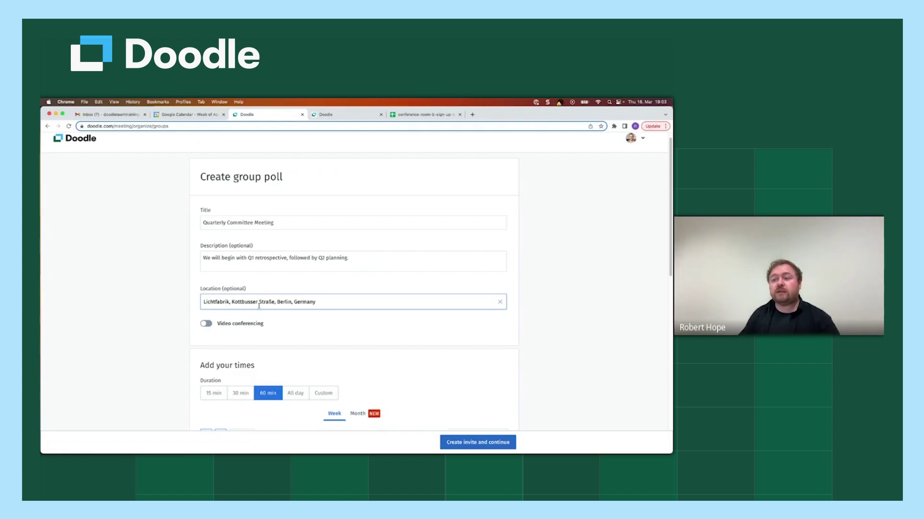
Step: Switch on Video conferencing and choose Google Meet as the provider
click(206, 324)
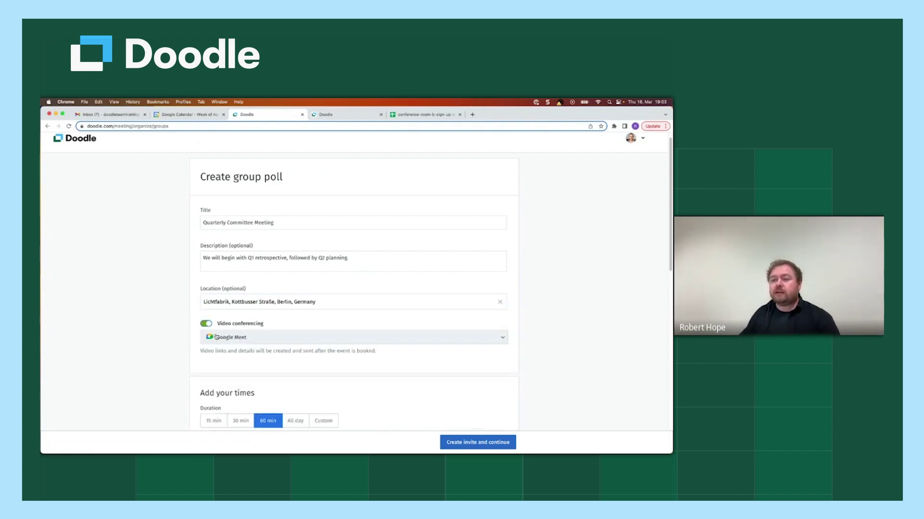
click(292, 337)
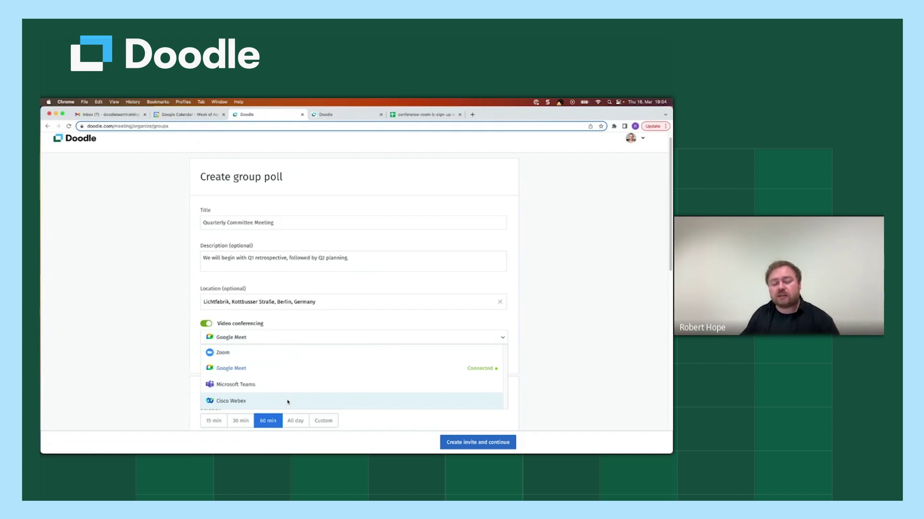
click(240, 371)
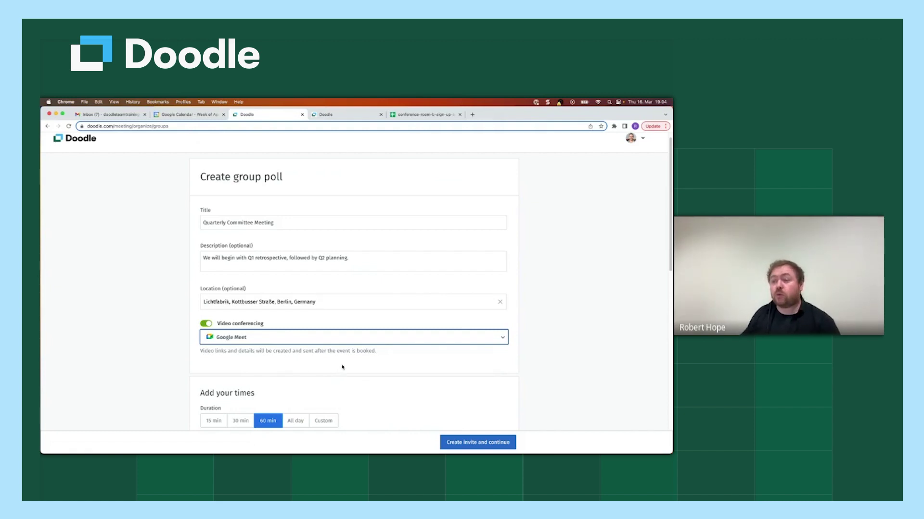
click(190, 326)
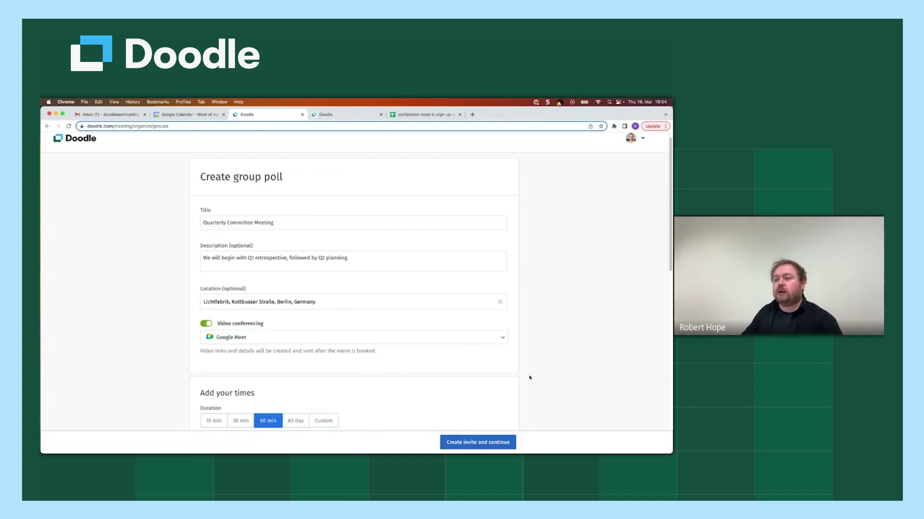
Step: Try out the preset duration options under Add your times
scroll(529, 377, down, 5)
scroll(529, 377, down, 1)
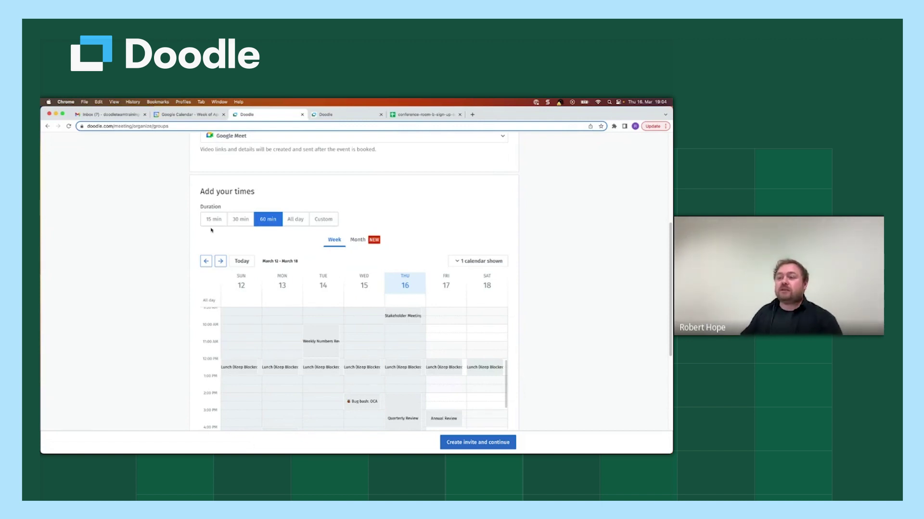
click(214, 220)
click(241, 220)
click(268, 220)
click(295, 220)
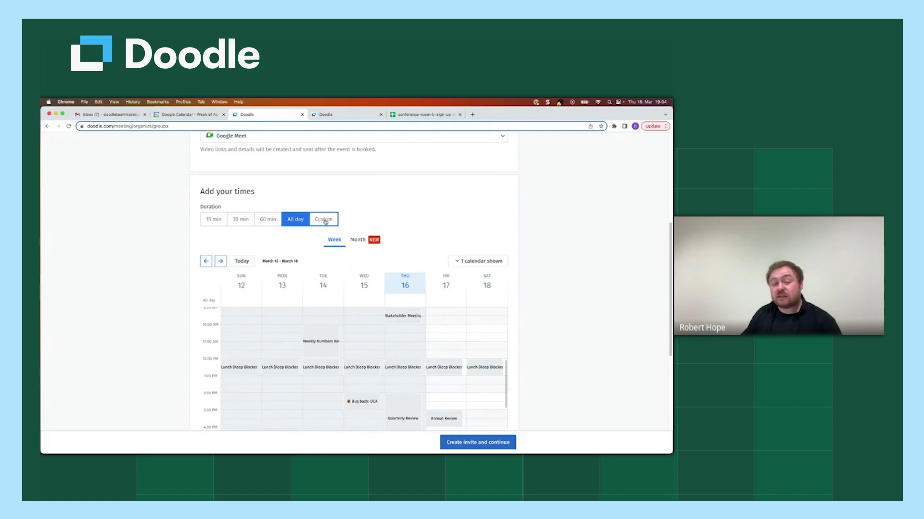
Step: Set a Custom duration of 90 min
click(324, 220)
click(242, 247)
click(242, 264)
click(212, 245)
key(BackSpace)
key(BackSpace)
text(90)
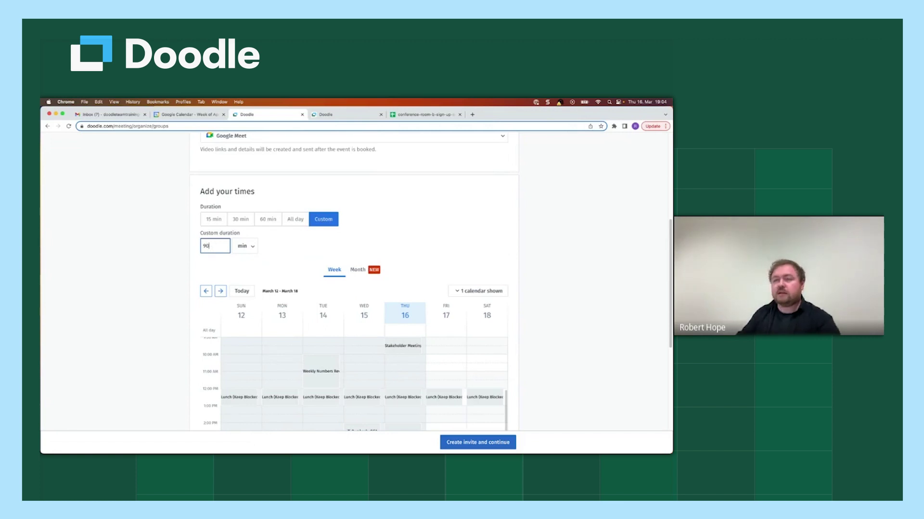
click(227, 266)
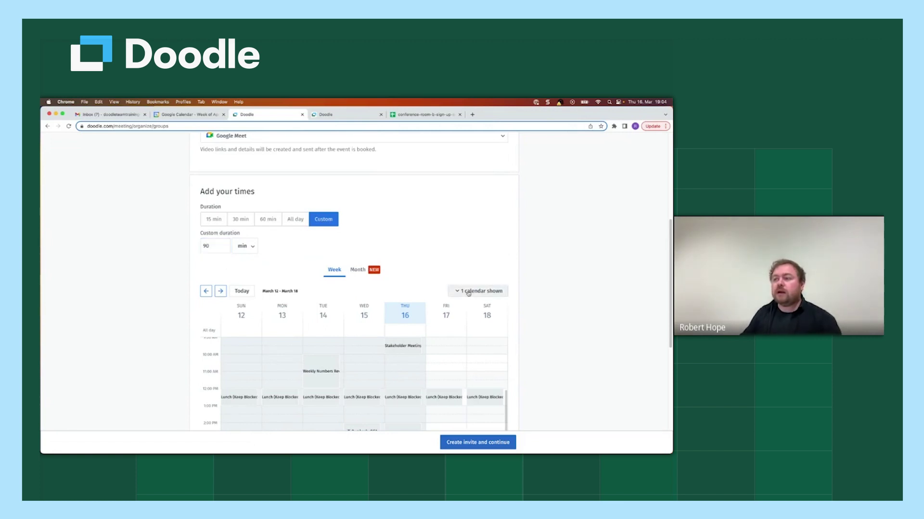
Step: Move the poll calendar to the week of March 19–25
scroll(530, 286, down, 3)
scroll(531, 286, down, 1)
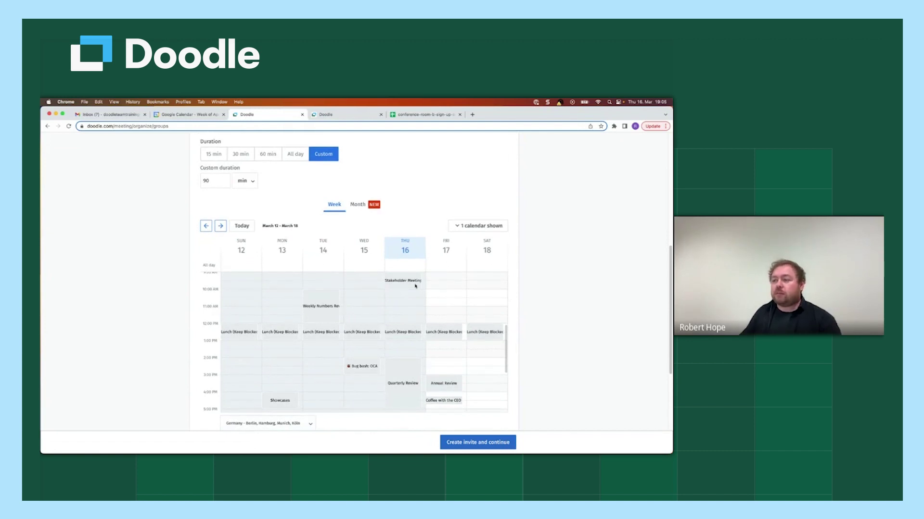
click(221, 227)
click(220, 226)
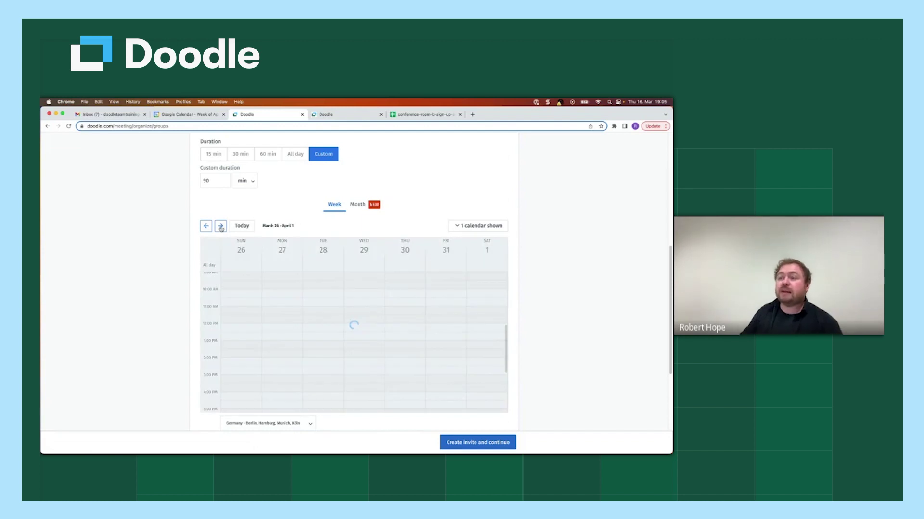
click(206, 227)
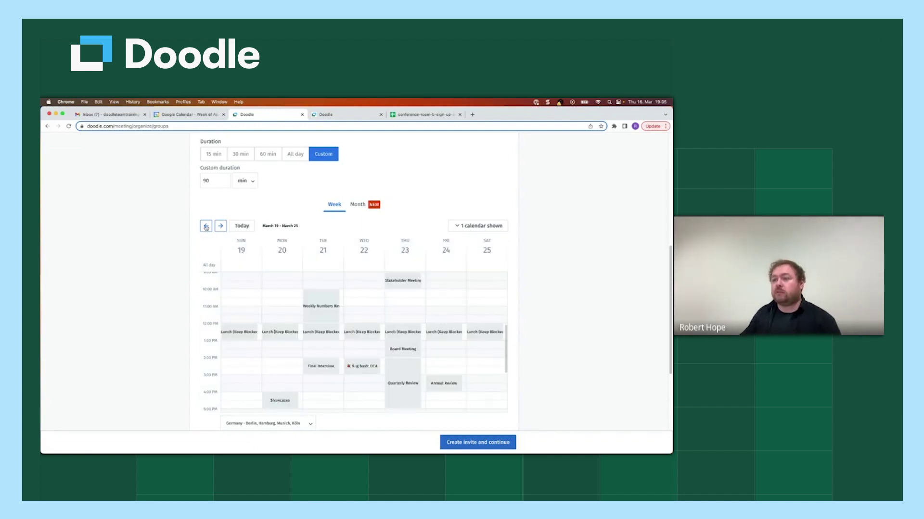
click(206, 227)
click(221, 226)
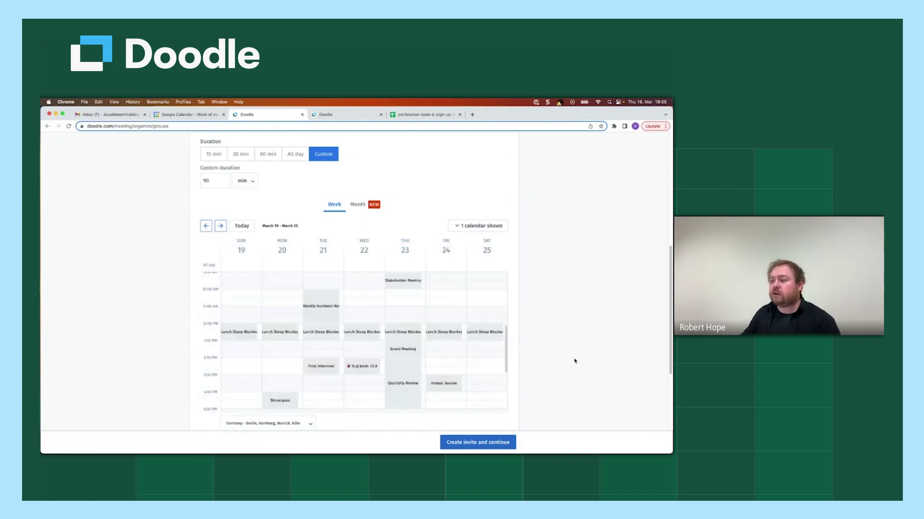
Step: Hide and then re-show the primary calendar's events on the week grid
scroll(350, 294, down, 1)
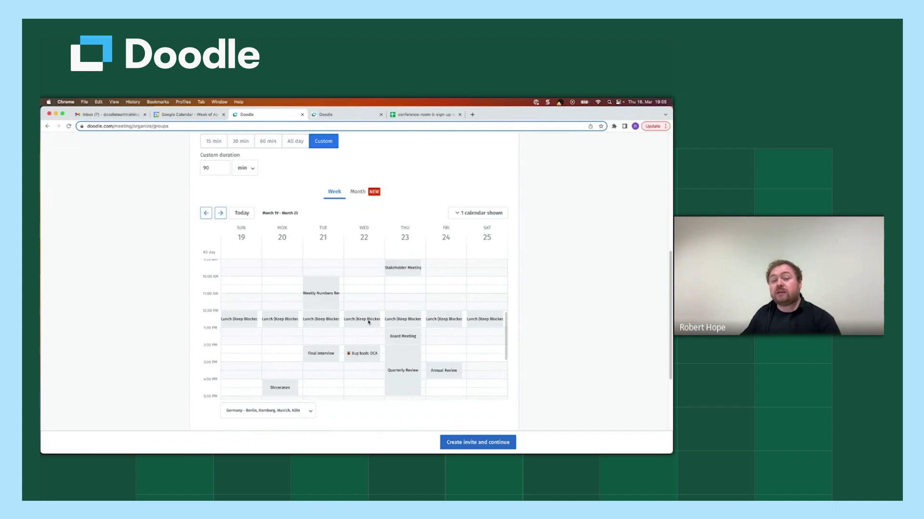
click(480, 213)
click(452, 229)
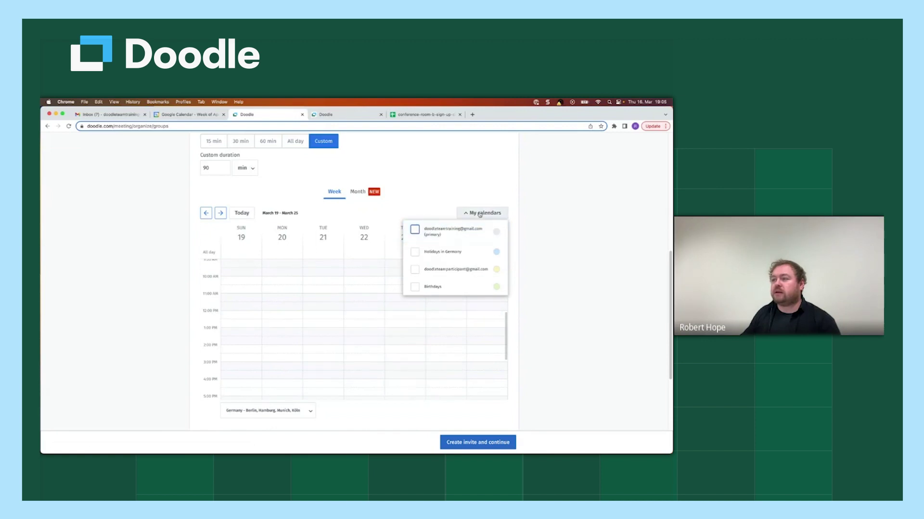
click(415, 229)
click(521, 265)
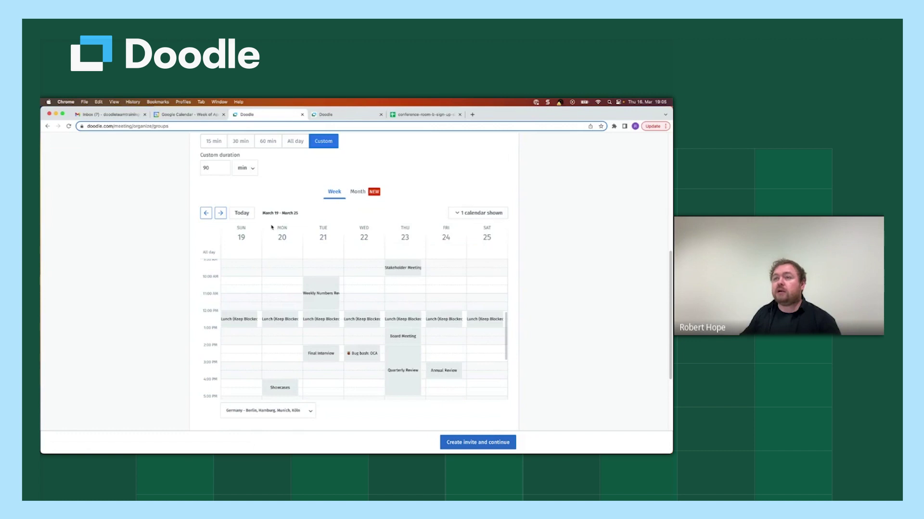
key(ctrl+shift+Tab)
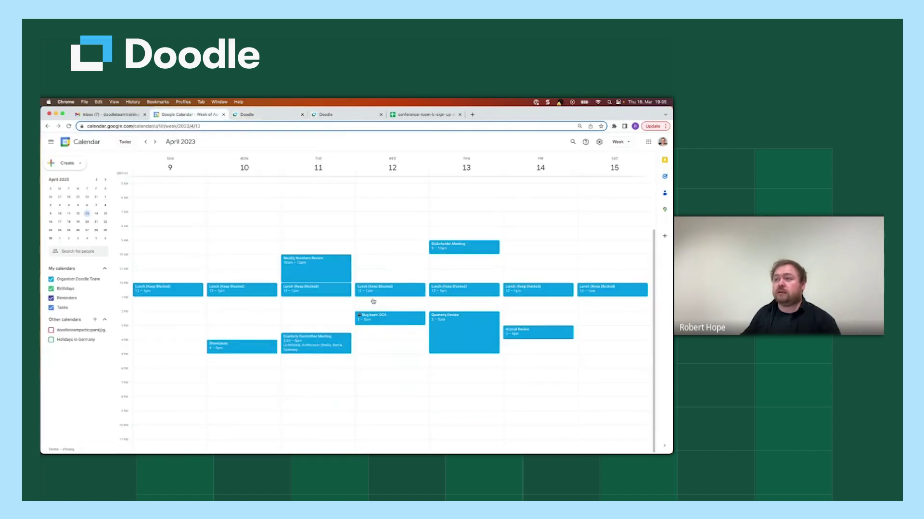
click(270, 117)
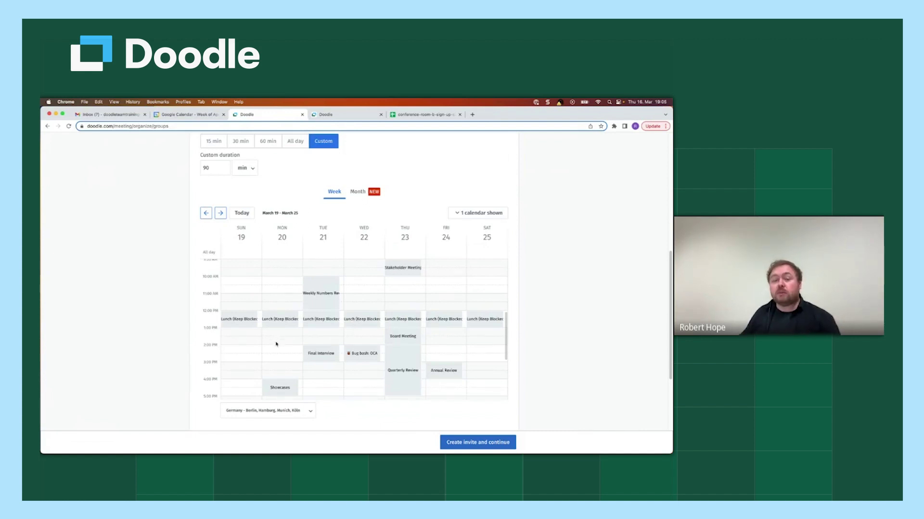
Step: In the April 2–8 week, add 1–2:30 PM slots Monday through Thursday
click(221, 213)
click(221, 212)
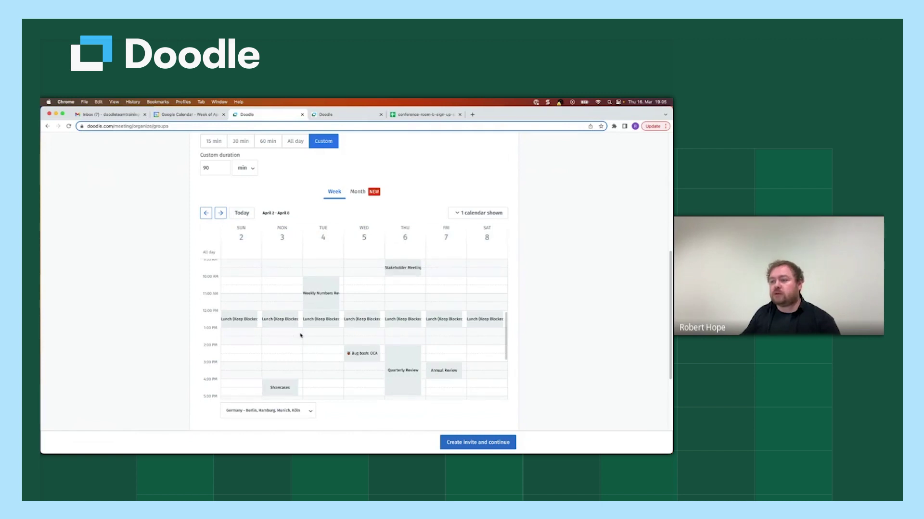
click(281, 332)
click(322, 332)
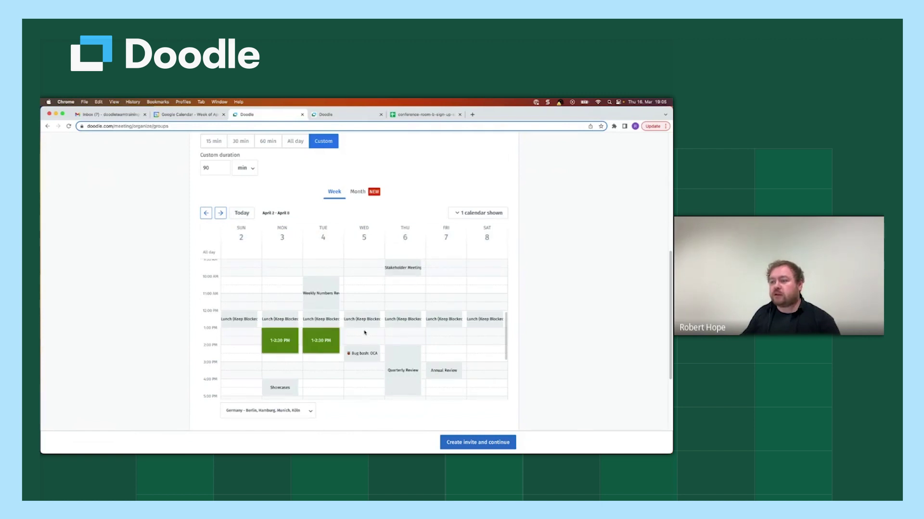
click(365, 332)
click(394, 331)
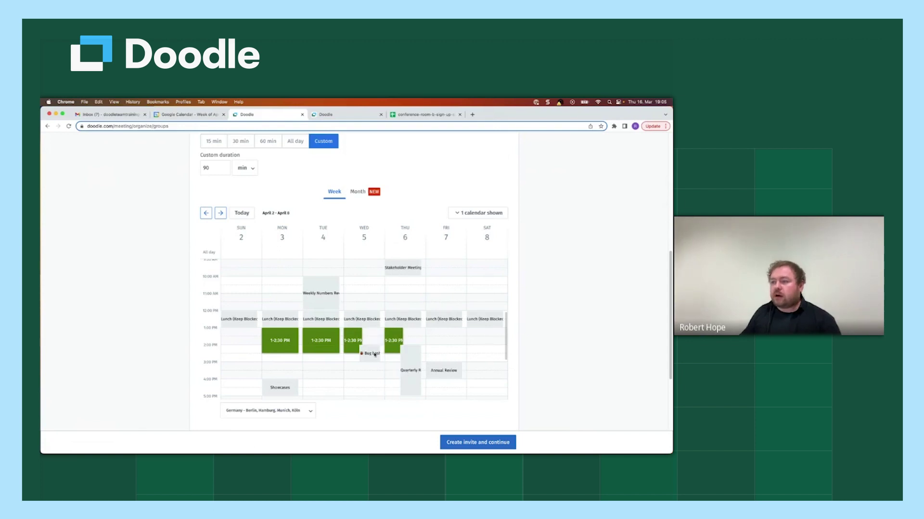
Step: Remove the Wednesday and Thursday slots and add Tuesday 3–4:30 PM
click(396, 334)
click(360, 332)
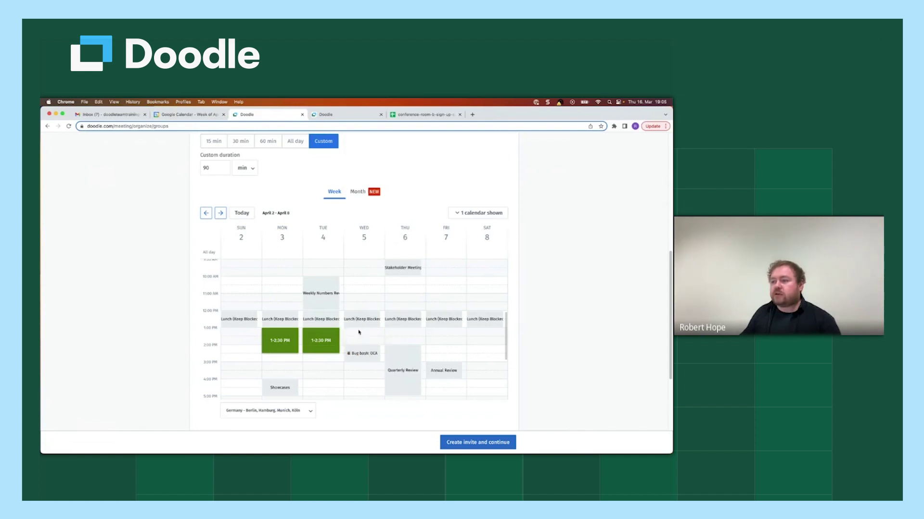
click(320, 365)
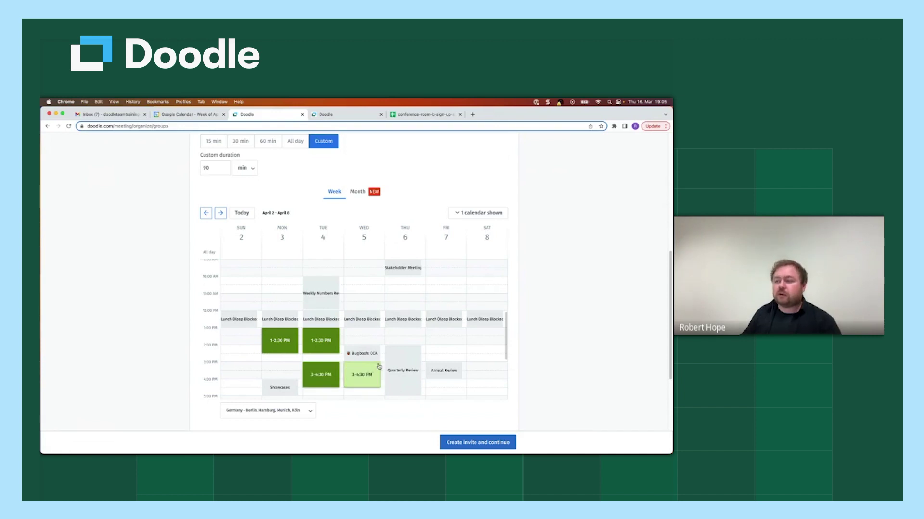
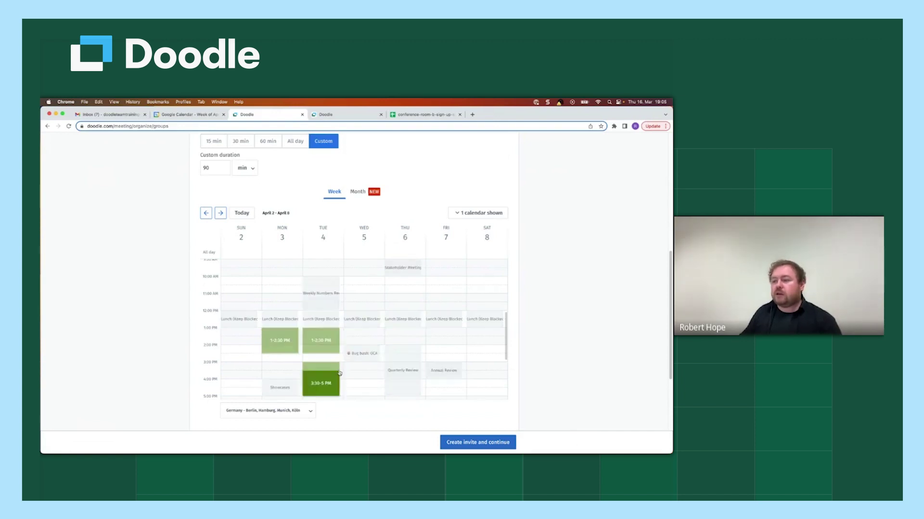
Step: Move Tuesday's slot, then delete both the Tuesday slot and Monday's 1–2:30 PM slot
drag(330, 340, 321, 357)
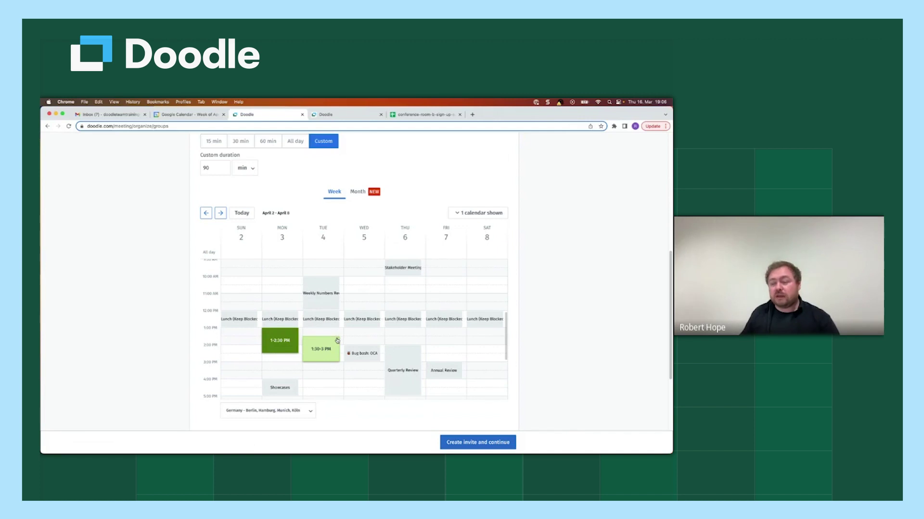
click(337, 340)
click(297, 331)
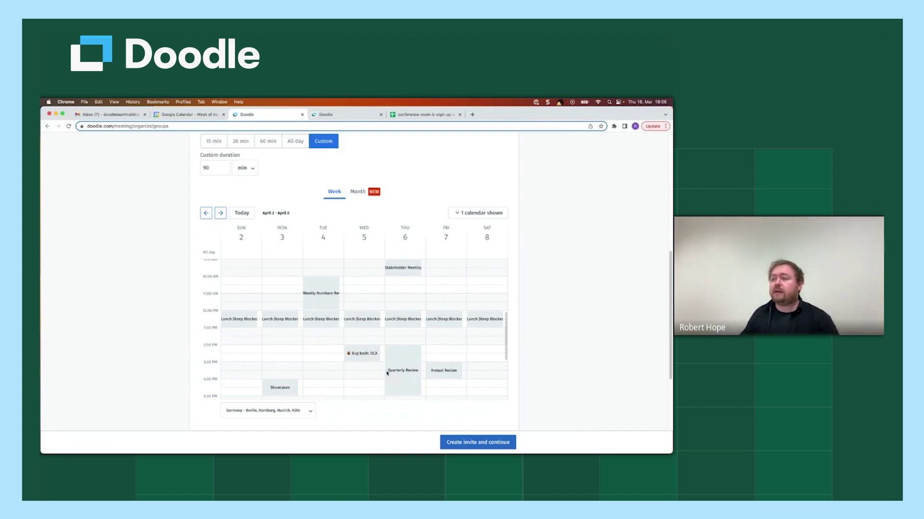
scroll(519, 340, up, 1)
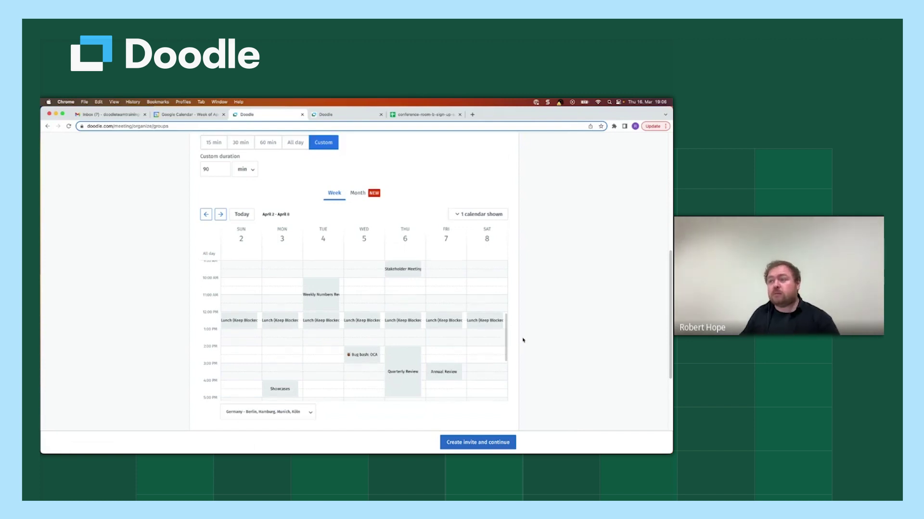
scroll(523, 340, up, 1)
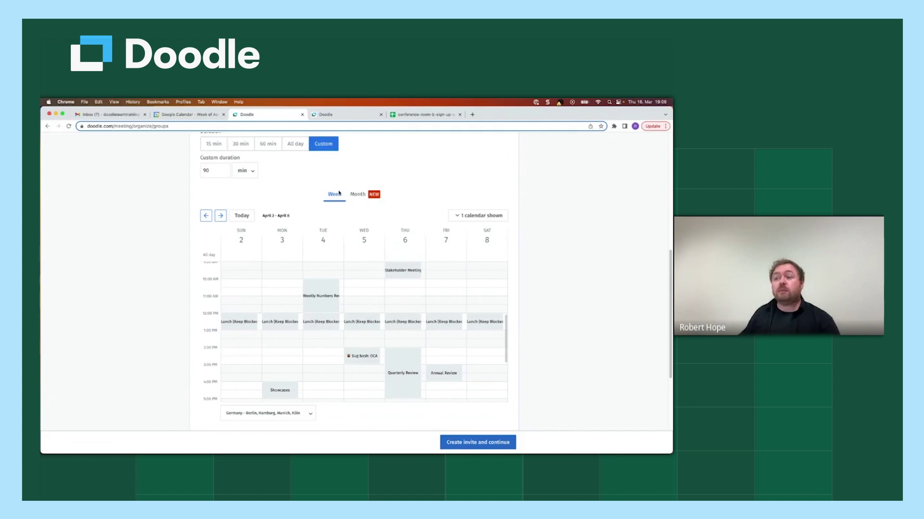
Step: Switch to the Month calendar, advance to April 2023, and select 19–21 April, keeping only 19 April
click(356, 194)
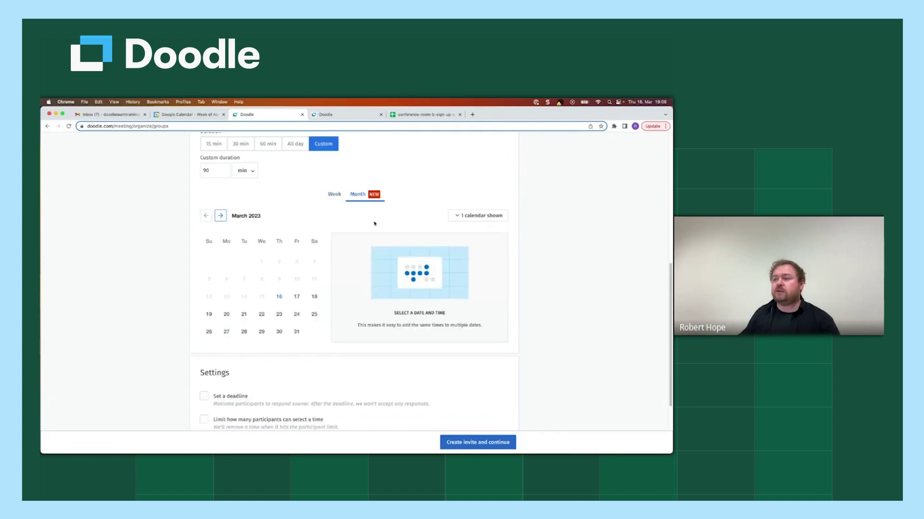
click(221, 215)
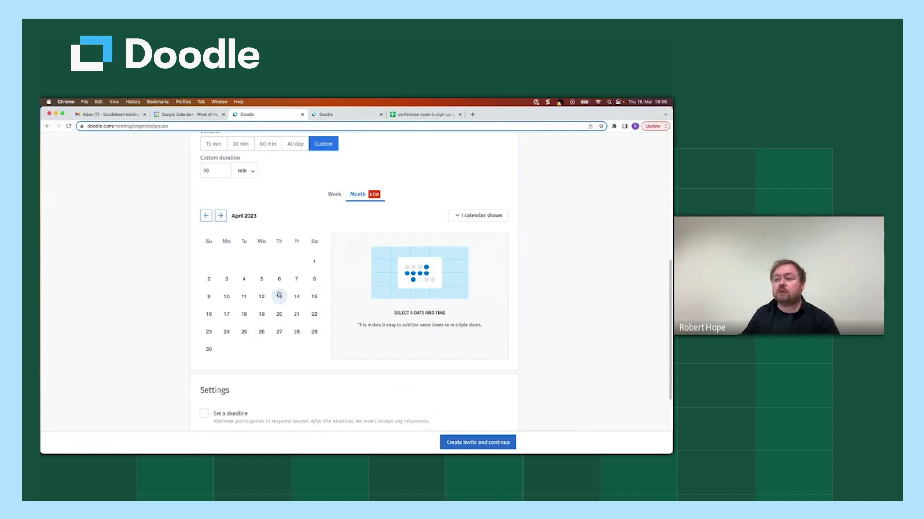
click(295, 316)
click(279, 315)
click(261, 314)
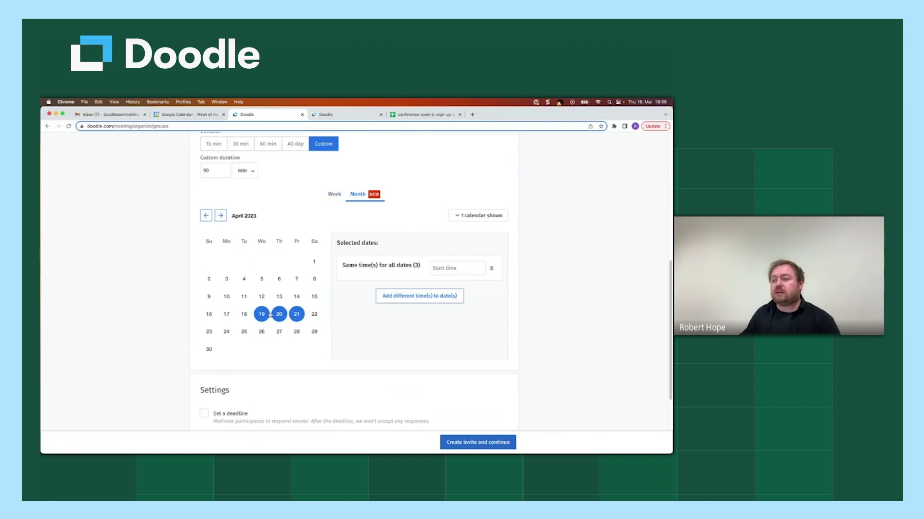
click(291, 316)
click(279, 315)
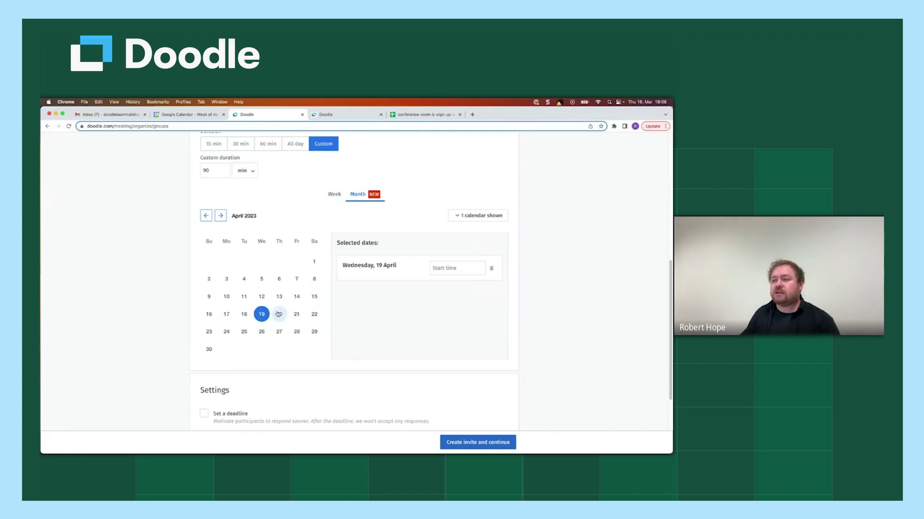
Step: Try a 1:03 PM start time on 19 April, then remove that date and its time
click(453, 269)
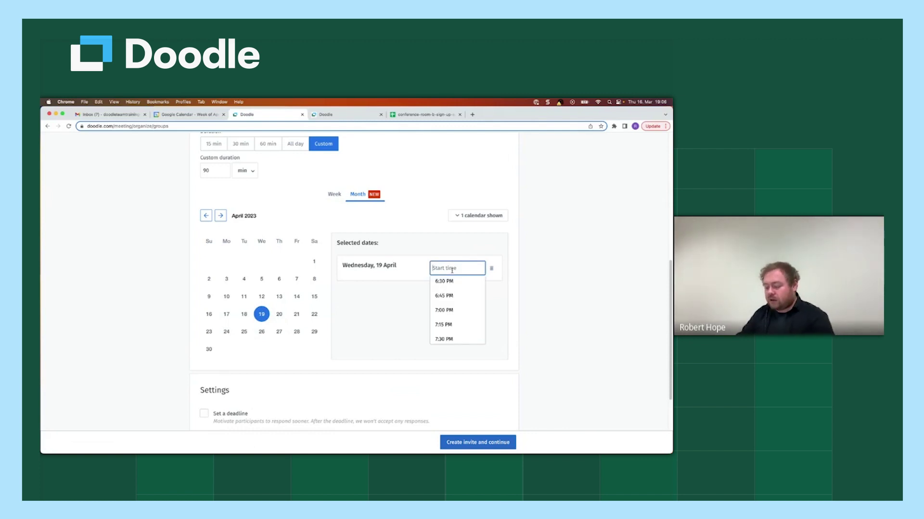
text(2:)
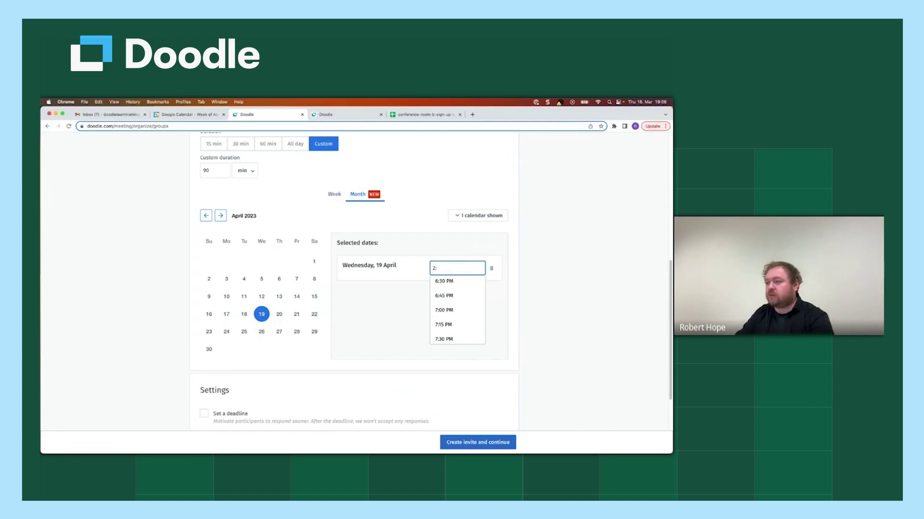
text(05 p)
key(Return)
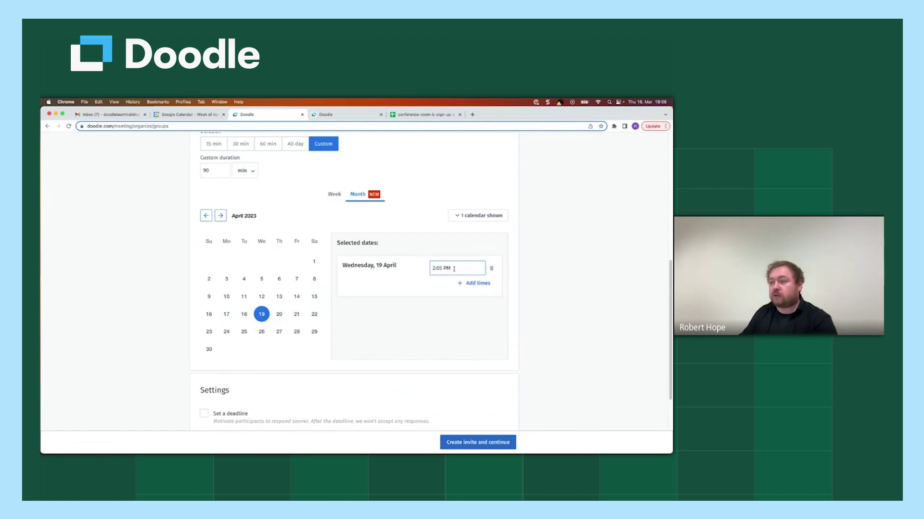
click(455, 266)
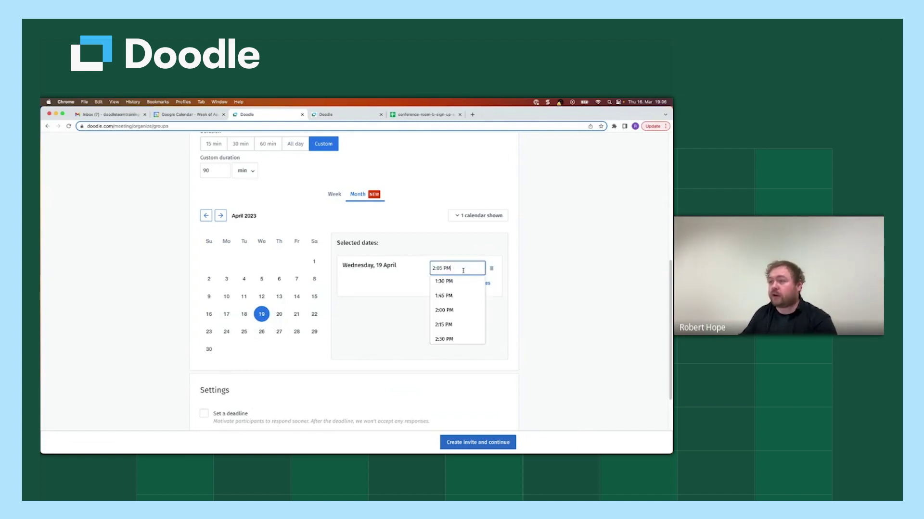
key(BackSpace)
key(BackSpace)
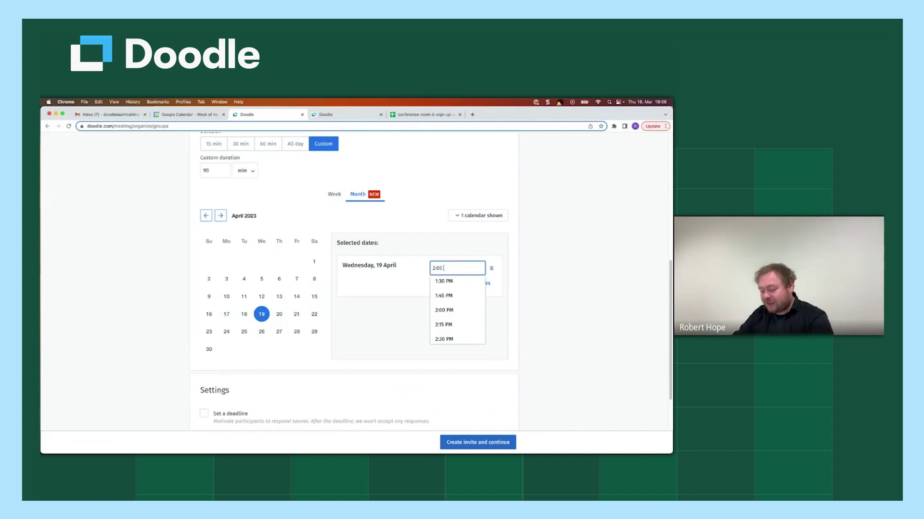
key(BackSpace)
key(BackSpace)
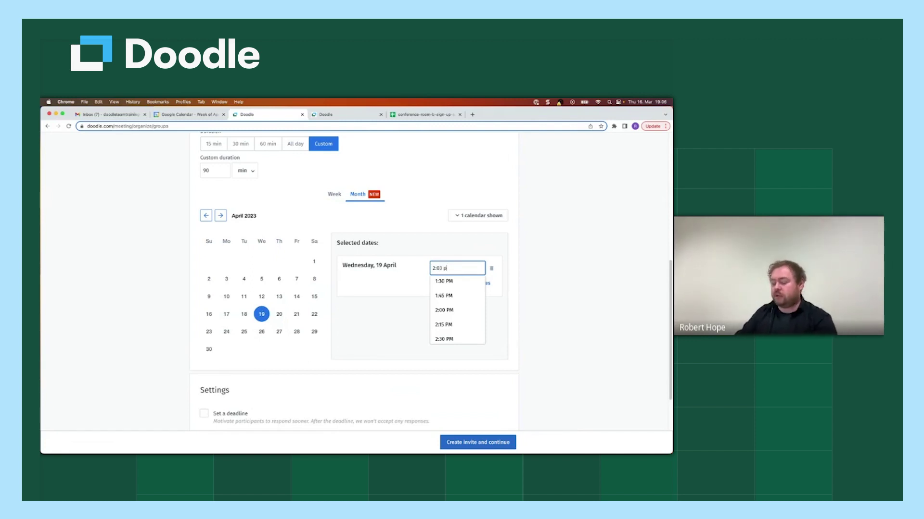
text(3 pm)
key(BackSpace)
key(BackSpace)
key(BackSpace)
key(BackSpace)
key(BackSpace)
key(BackSpace)
key(BackSpace)
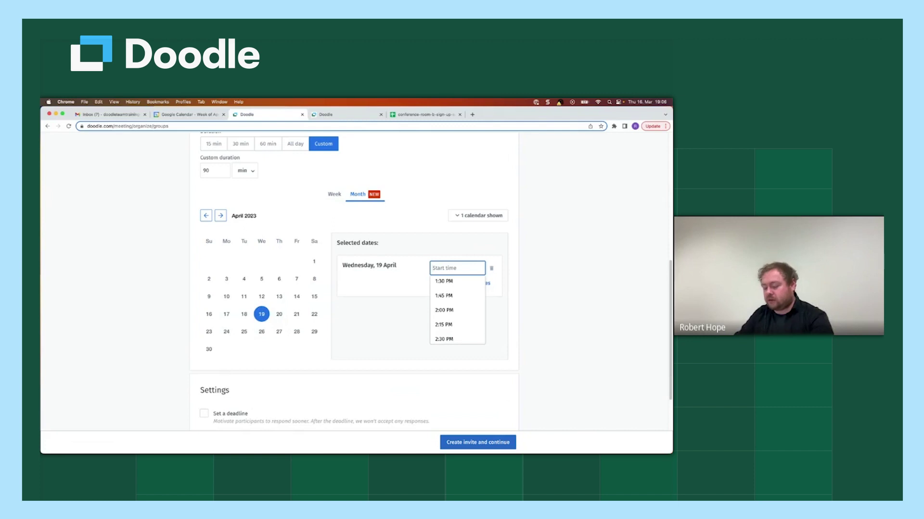
text(1:03 pm)
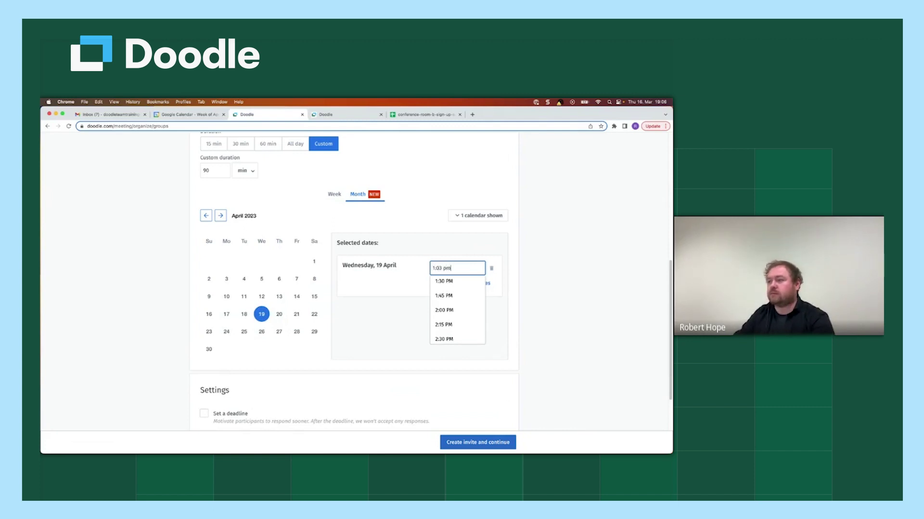
key(Return)
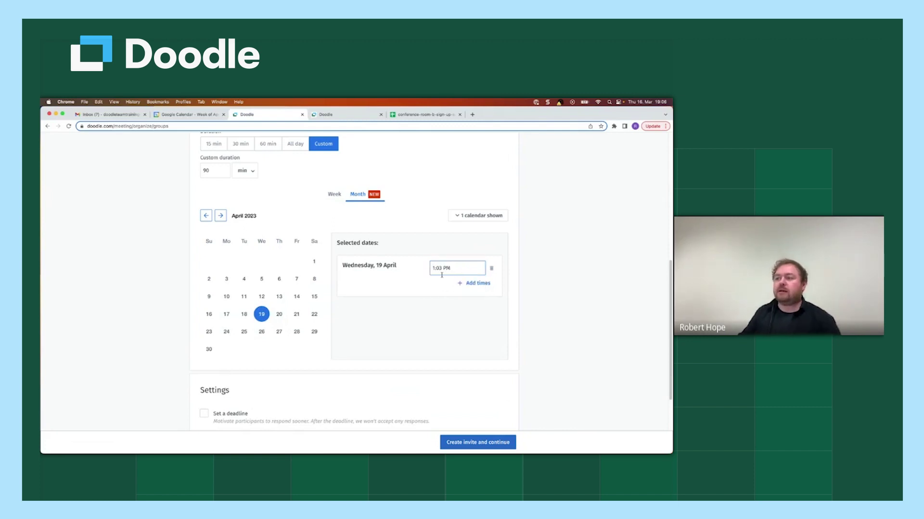
click(422, 284)
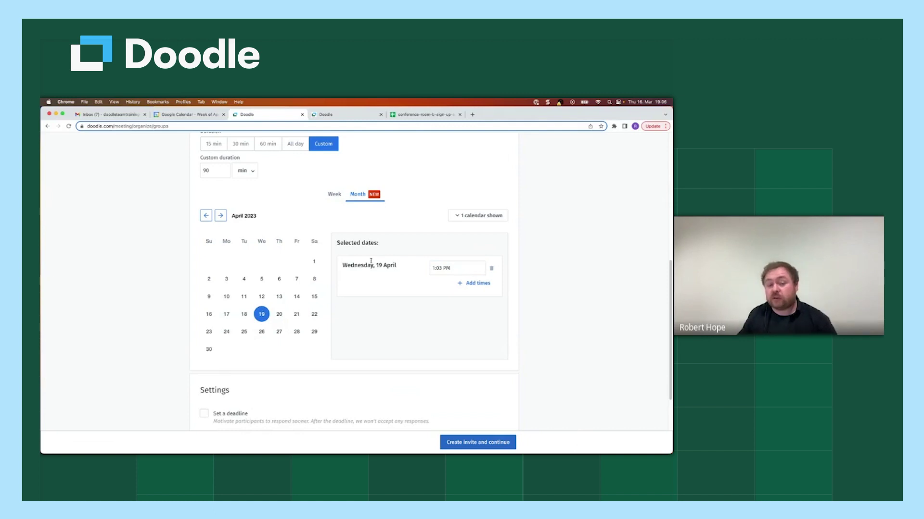
click(491, 271)
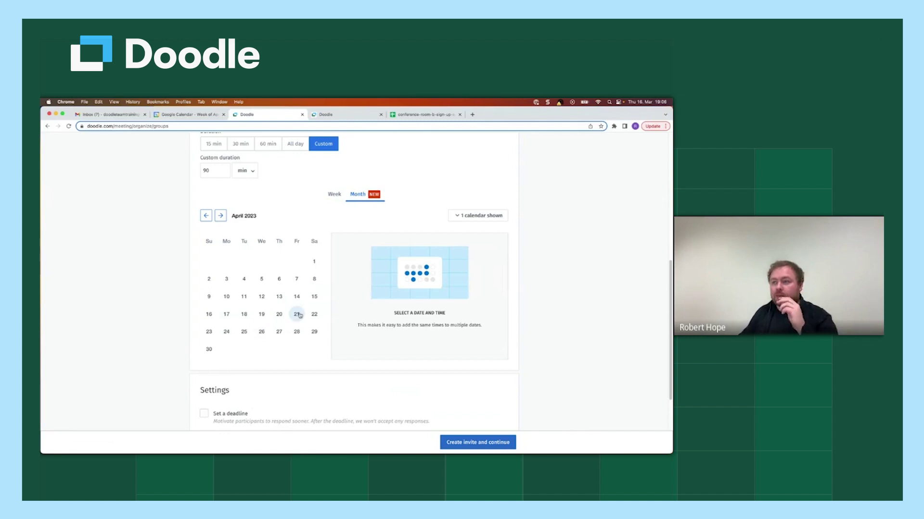
Step: Select 19–21 April and give all dates shared 2:00 PM and 3:30 PM start times
mouse_move(298, 315)
mouse_down()
mouse_move(232, 316)
mouse_move(281, 298)
mouse_move(226, 298)
mouse_up()
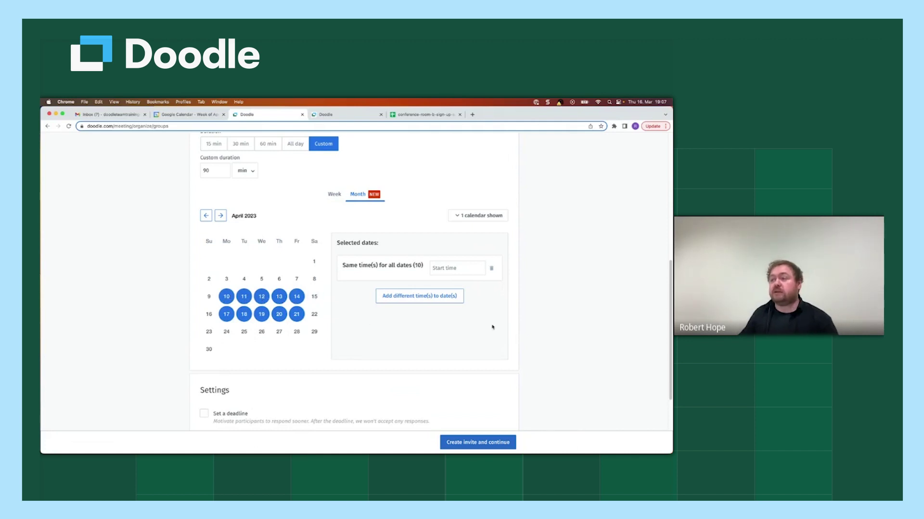
click(453, 269)
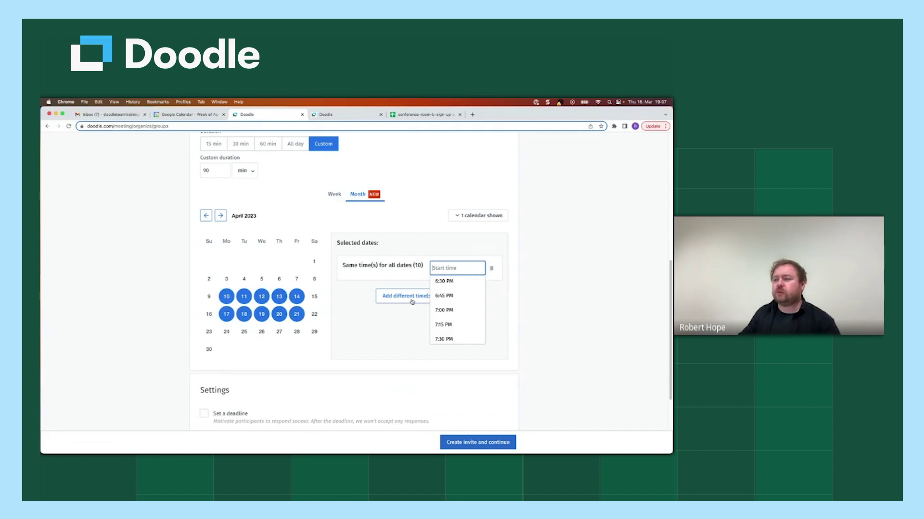
scroll(452, 301, up, 10)
click(451, 295)
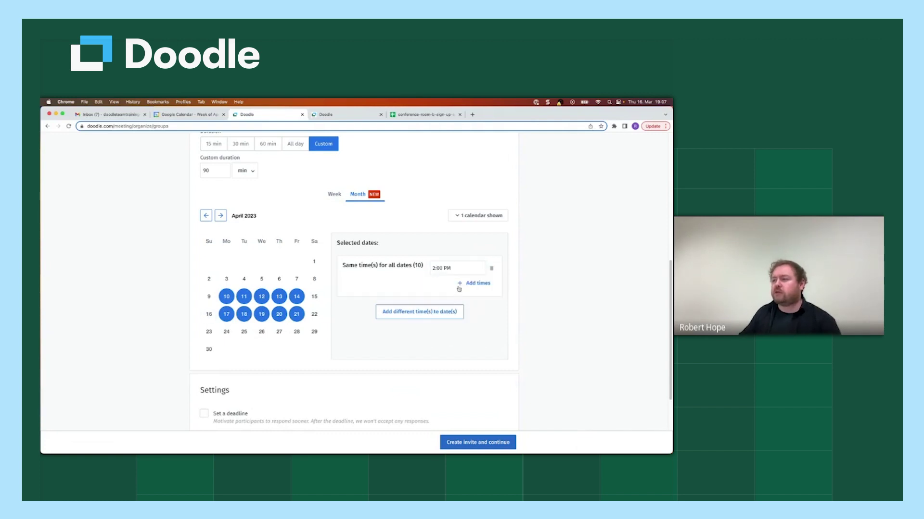
click(462, 285)
click(462, 284)
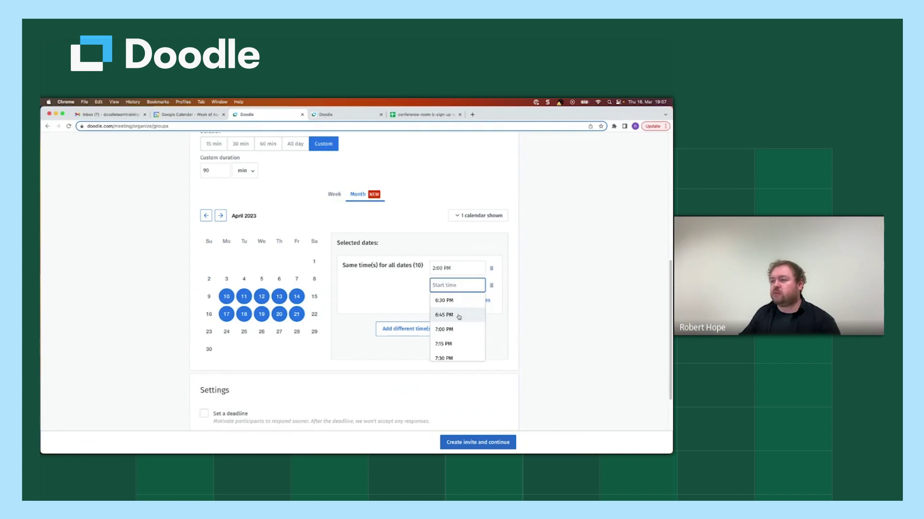
scroll(459, 317, up, 6)
click(451, 315)
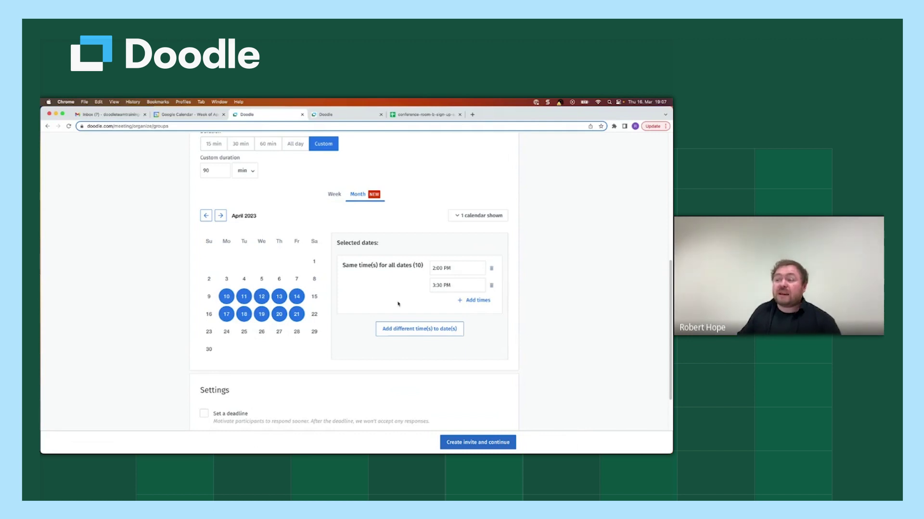
Step: Split times into per-date lists and add a 4:00 PM start to Tuesday 11 April
click(412, 330)
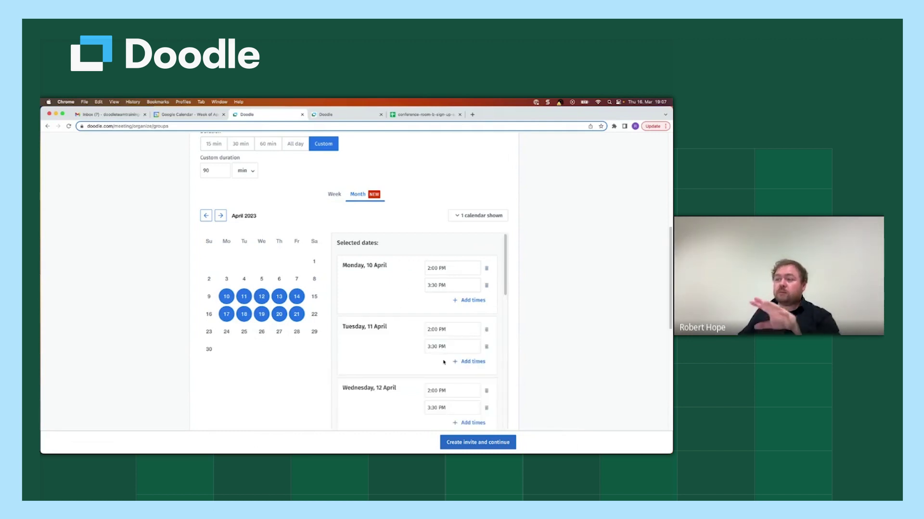
scroll(409, 331, down, 3)
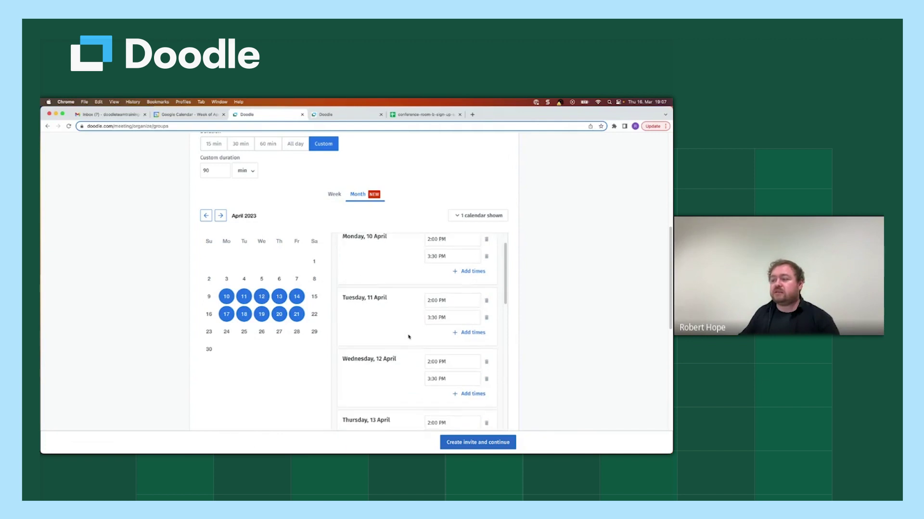
scroll(433, 327, up, 1)
click(471, 317)
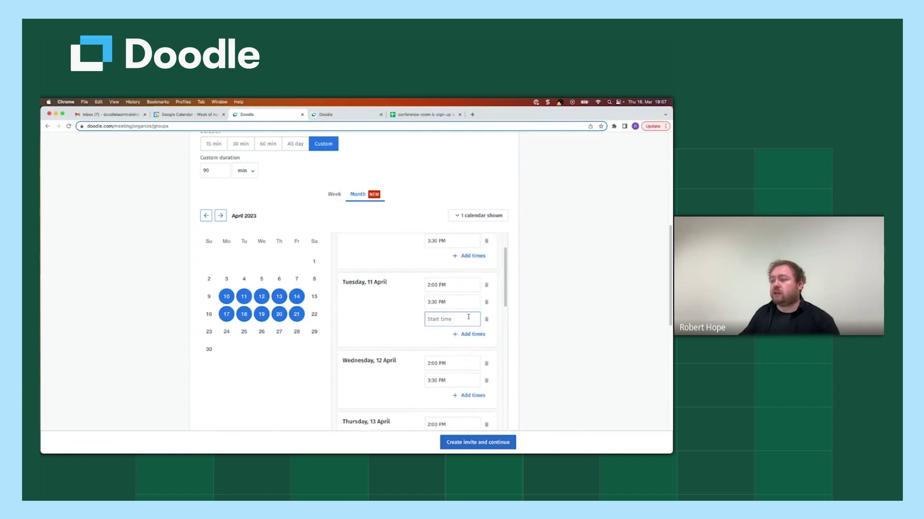
click(457, 320)
scroll(451, 350, up, 5)
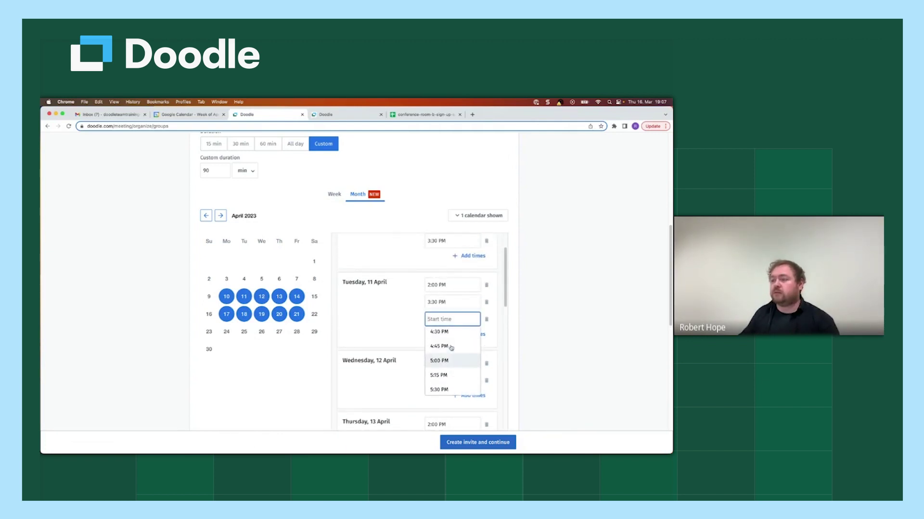
click(447, 347)
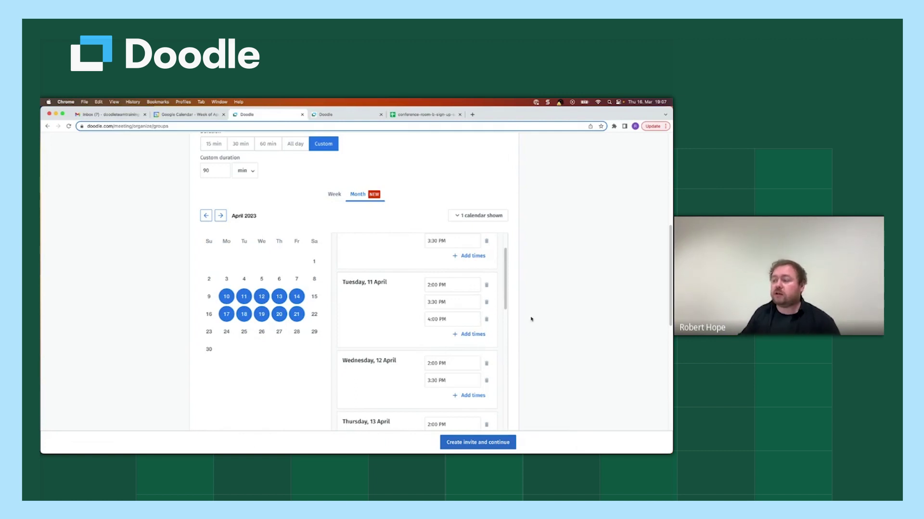
scroll(538, 325, up, 2)
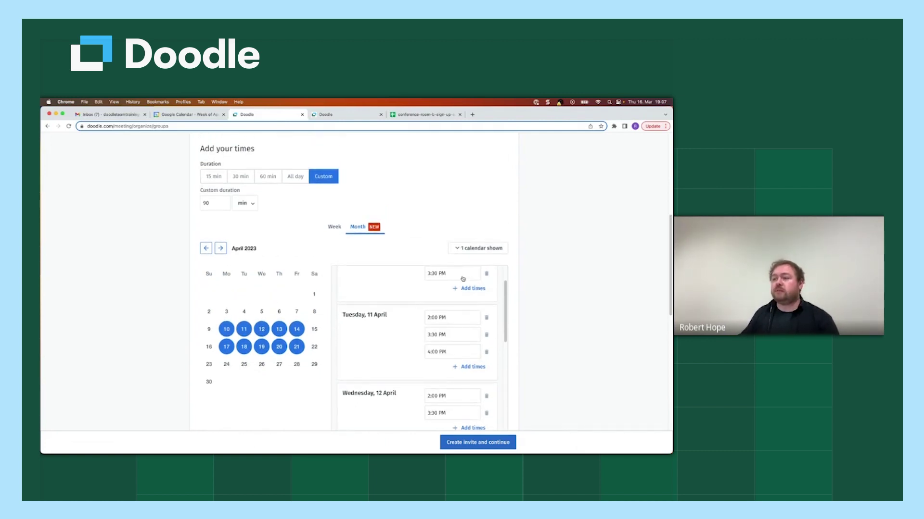
Step: In Week view, delete the clashing slots on 10, 11, 12 April and 19 April's 2–3:30 PM slot
click(334, 227)
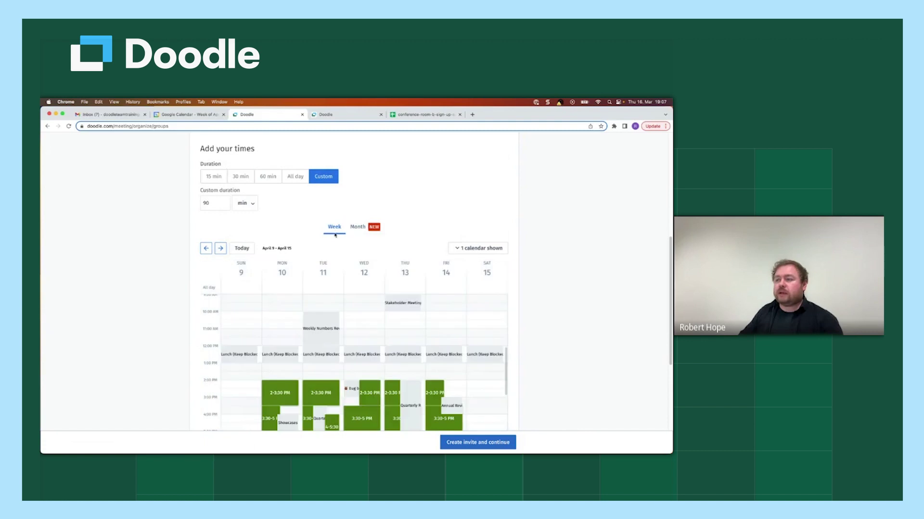
scroll(556, 356, down, 3)
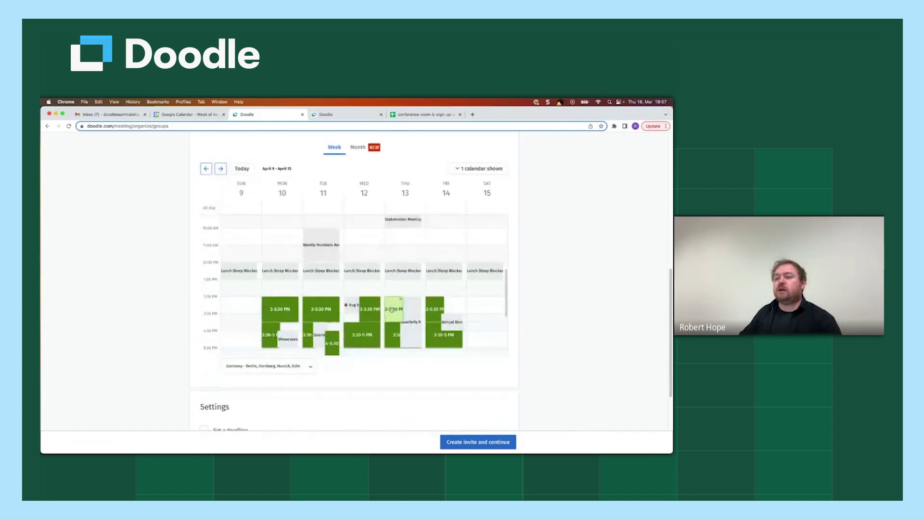
scroll(393, 316, down, 1)
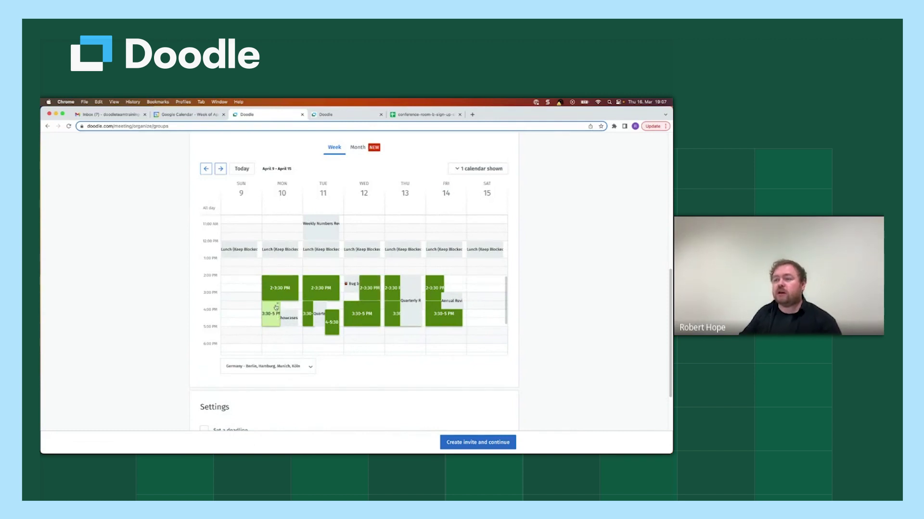
click(278, 304)
click(311, 303)
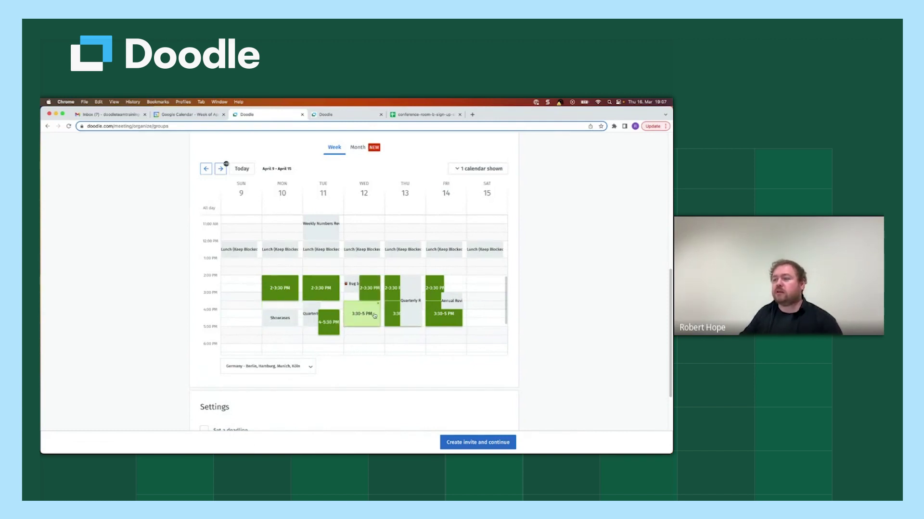
click(366, 279)
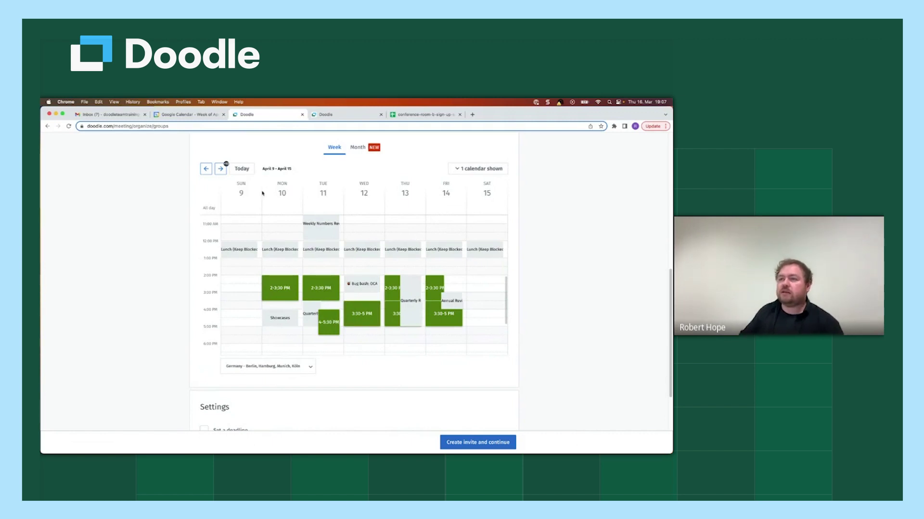
click(220, 167)
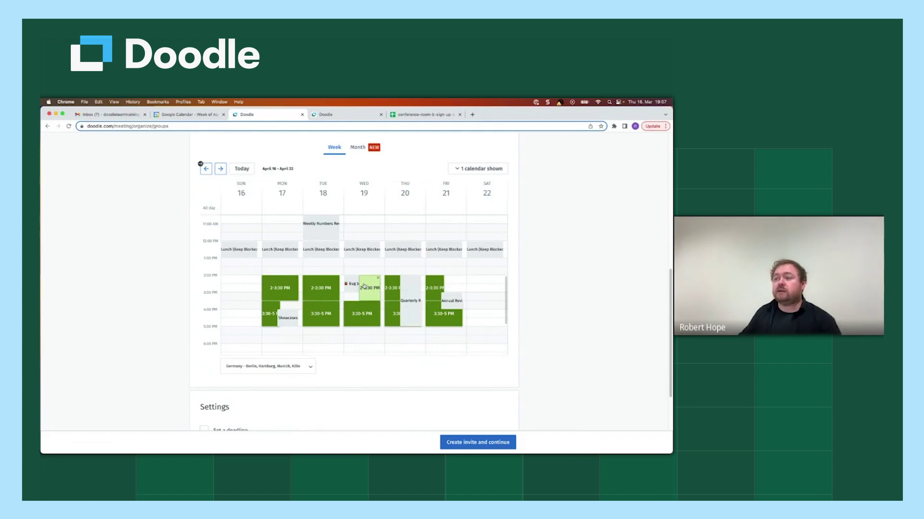
click(378, 278)
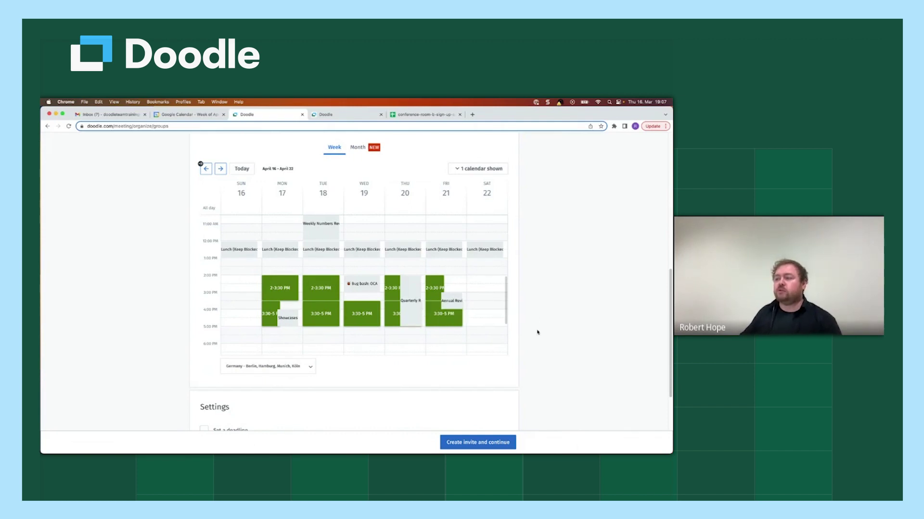
scroll(537, 332, down, 3)
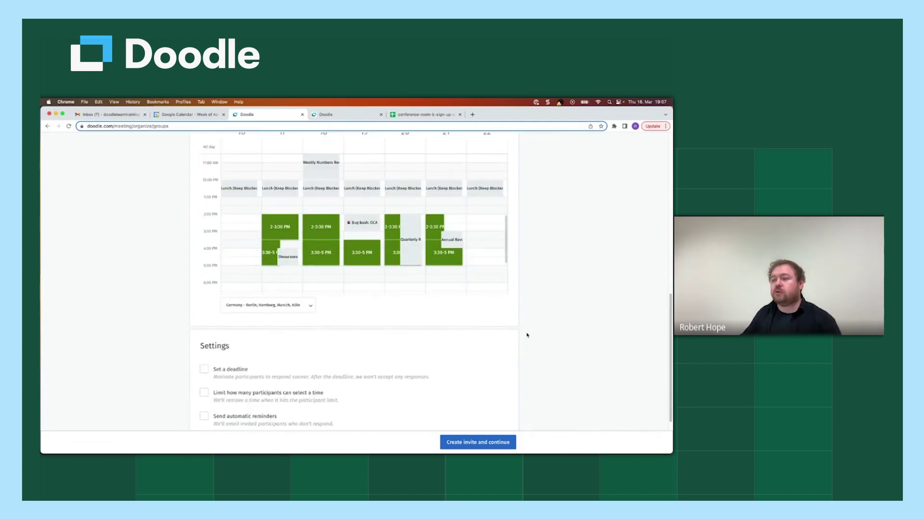
Step: Turn on 'Set a deadline' and set it to 3 April 2023 at 6:00 PM
scroll(526, 335, down, 4)
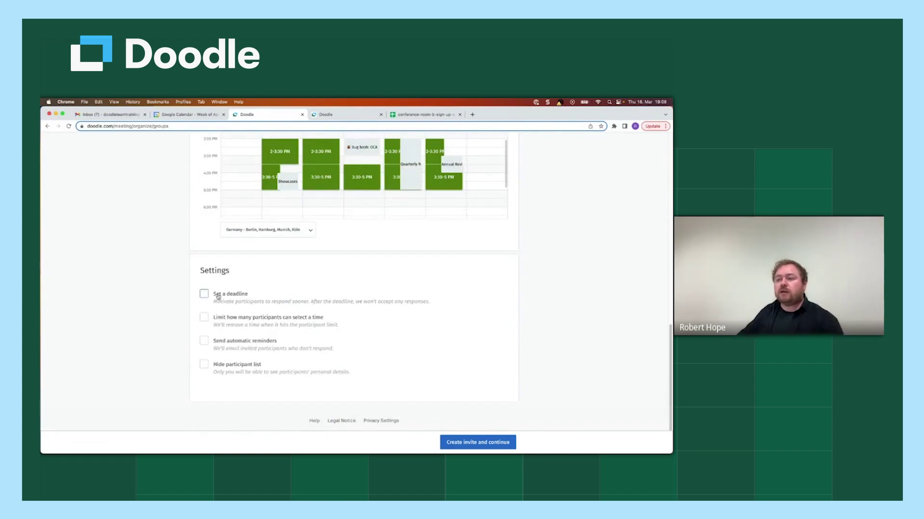
click(217, 296)
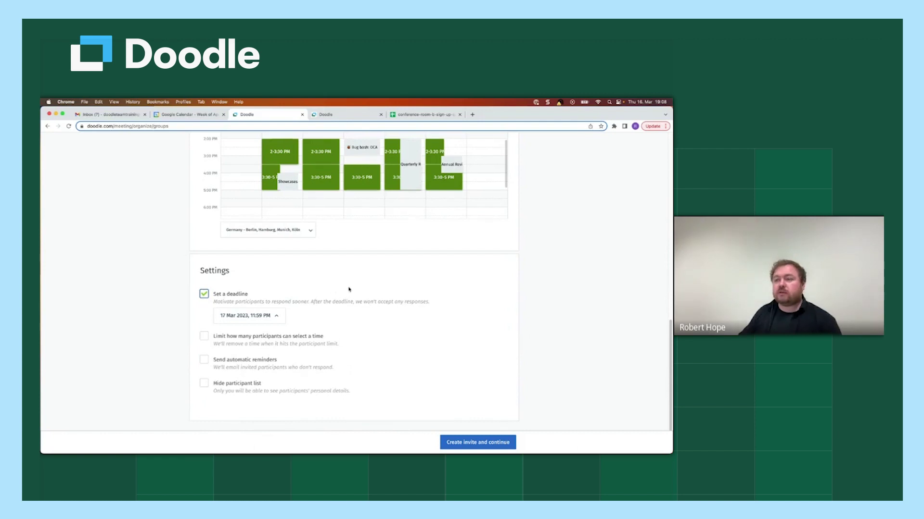
scroll(348, 291, up, 5)
click(206, 201)
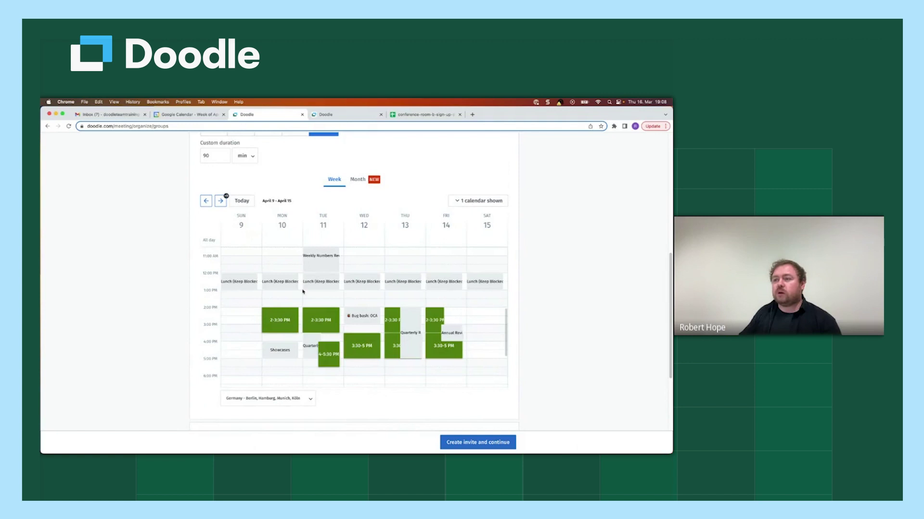
scroll(512, 324, down, 4)
scroll(531, 326, down, 1)
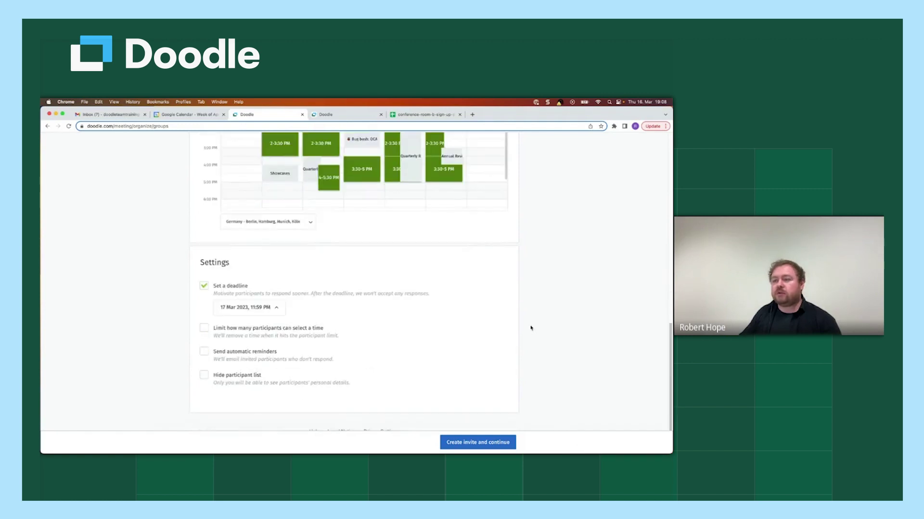
click(256, 307)
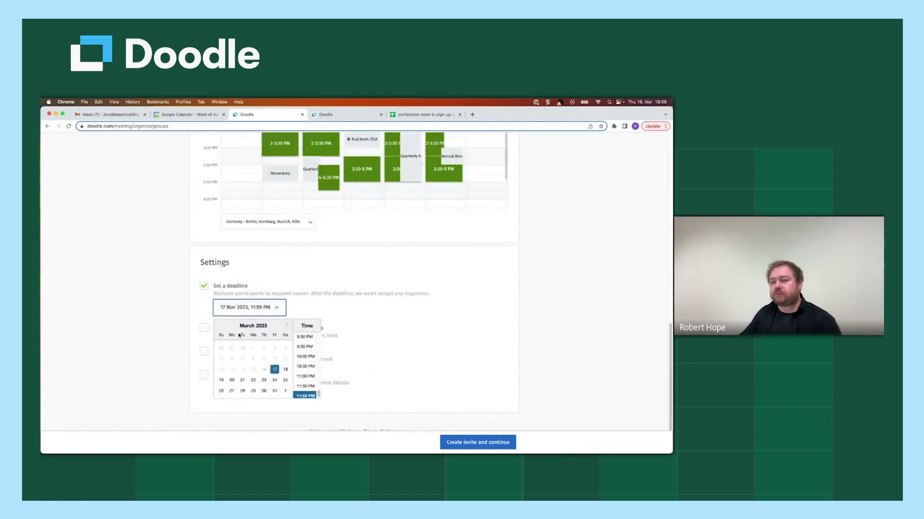
click(285, 327)
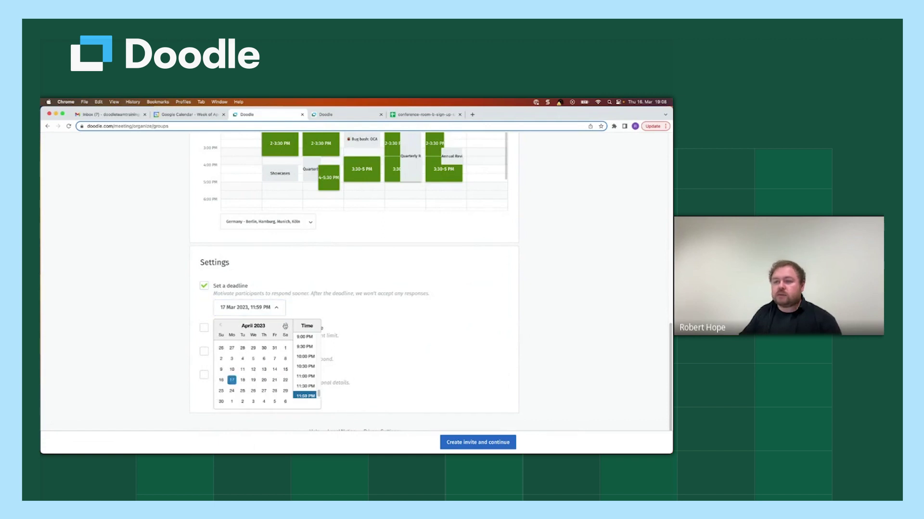
click(232, 359)
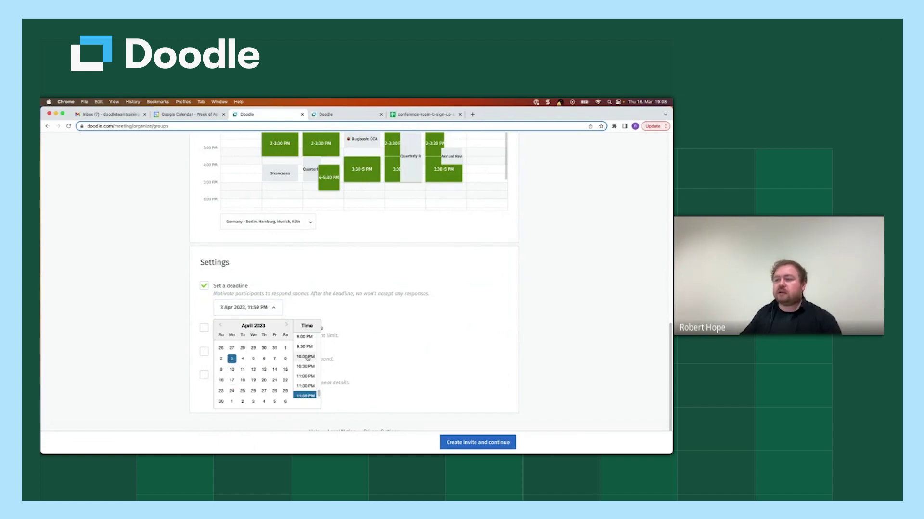
scroll(306, 357, up, 4)
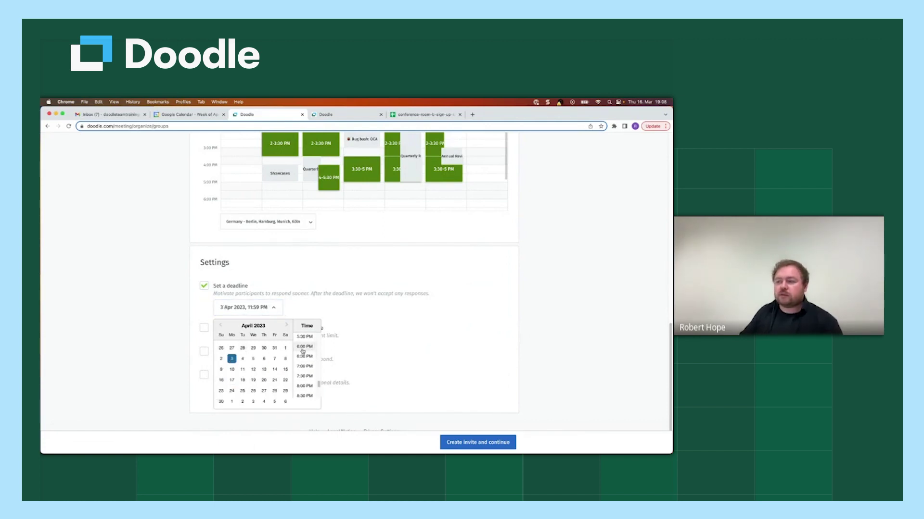
click(304, 346)
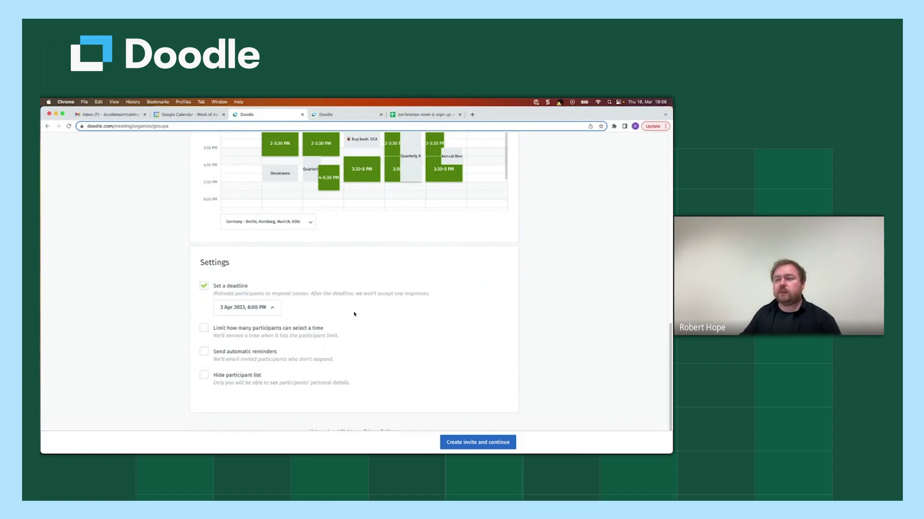
scroll(288, 332, up, 1)
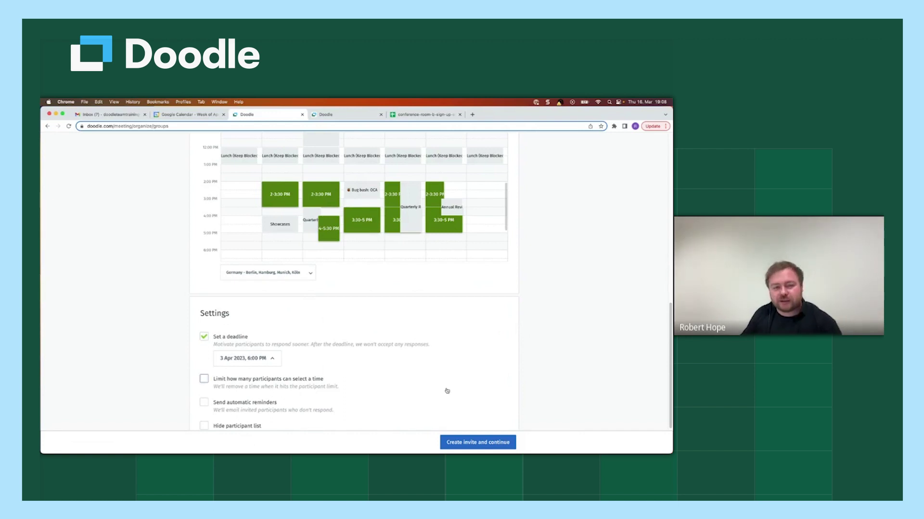
Step: Briefly enable the participant limit and enter a value, then uncheck the limit again
scroll(406, 392, down, 2)
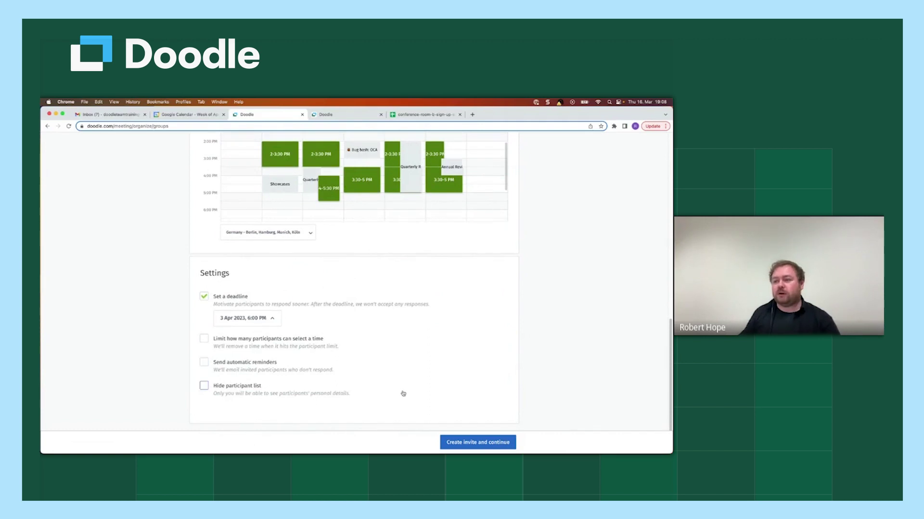
click(223, 343)
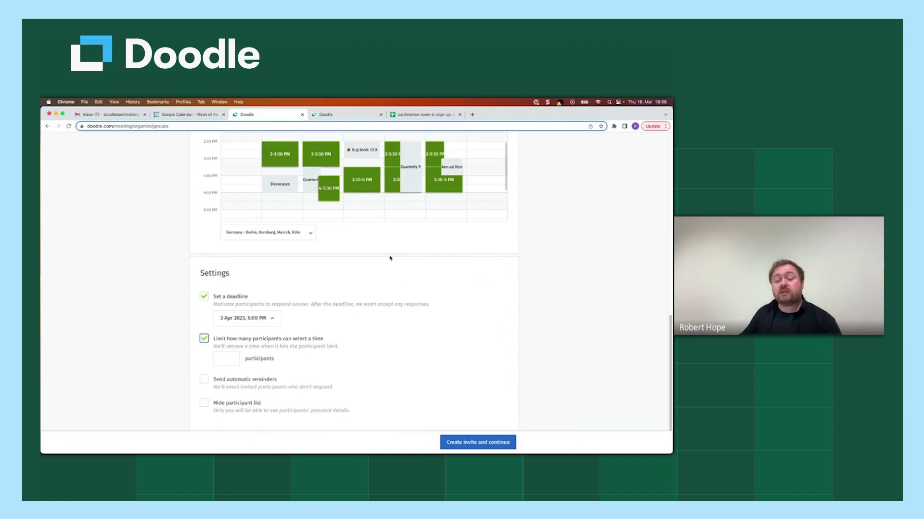
click(225, 363)
text(1)
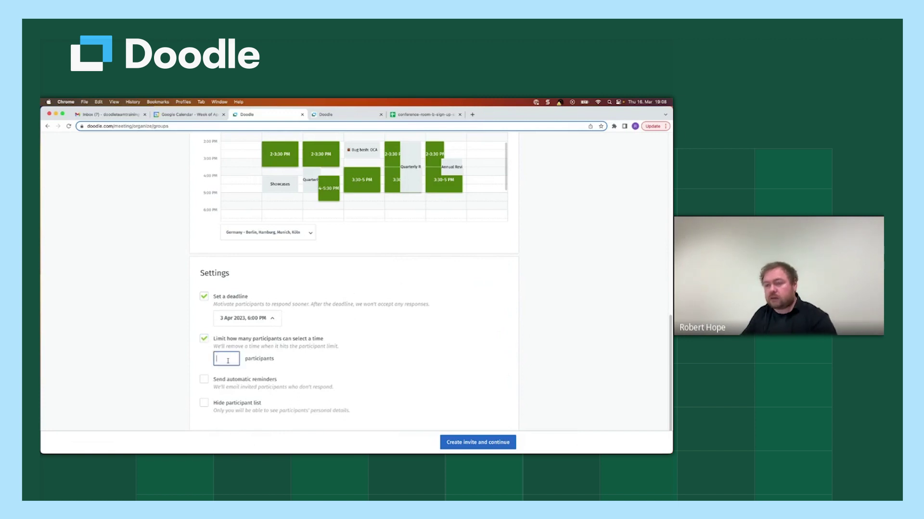
scroll(382, 255, up, 1)
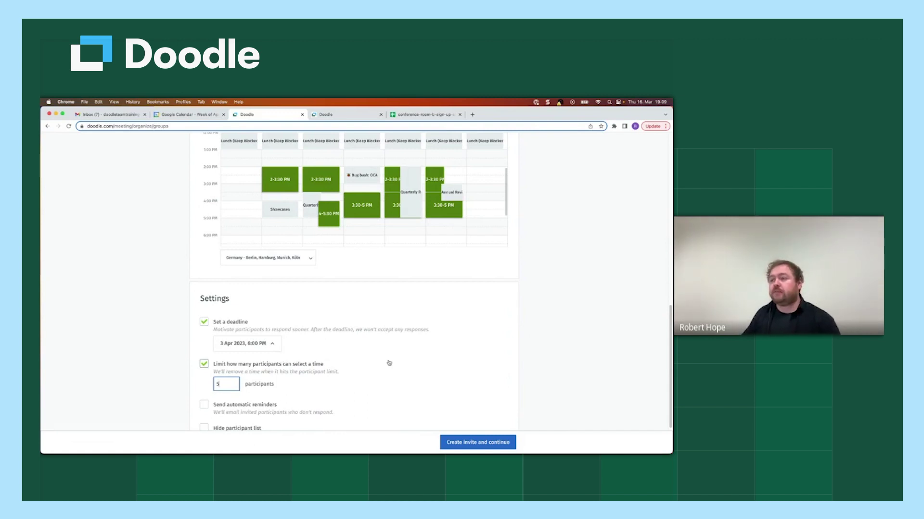
scroll(206, 332, down, 1)
click(206, 332)
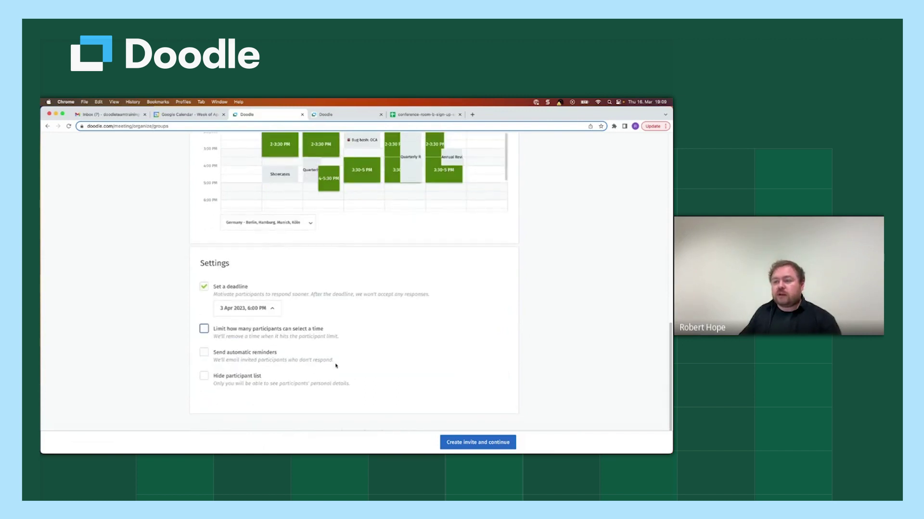
Step: Toggle 'Send automatic reminders' on and back off, then enable 'Hide participant list'
click(239, 355)
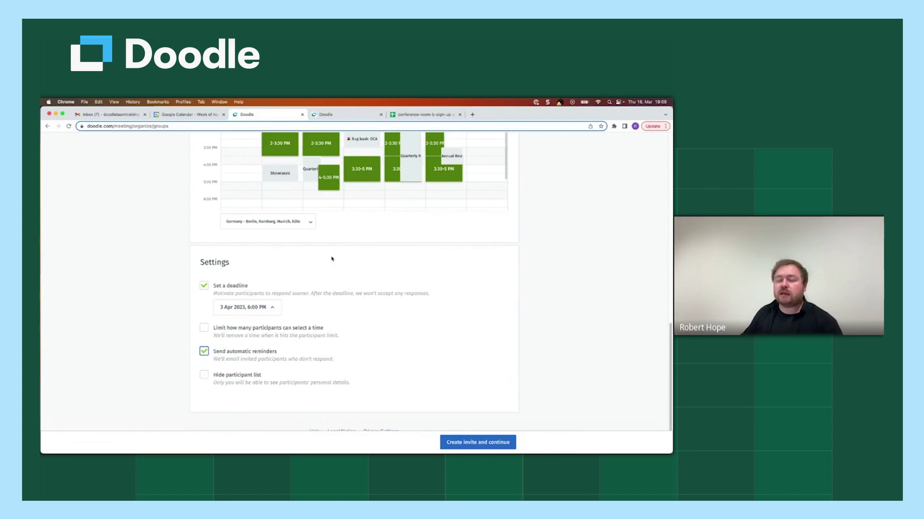
click(223, 357)
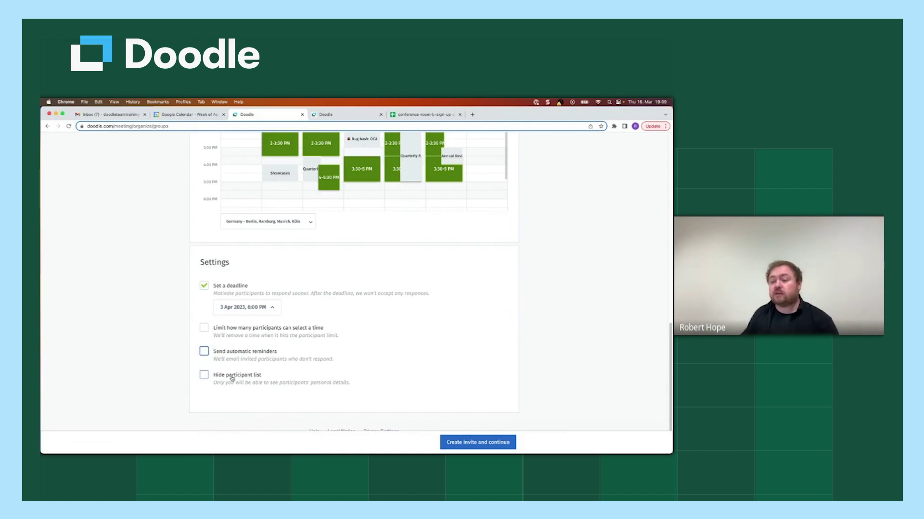
click(232, 378)
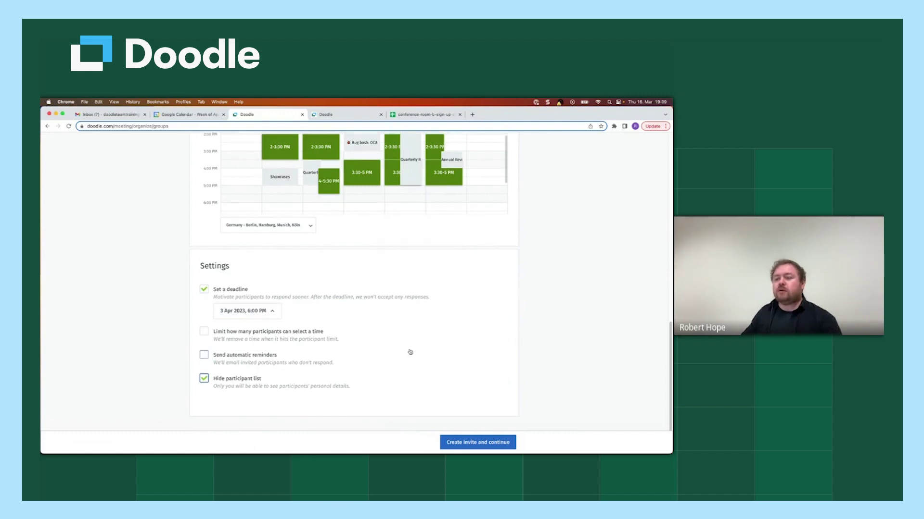
scroll(410, 351, up, 1)
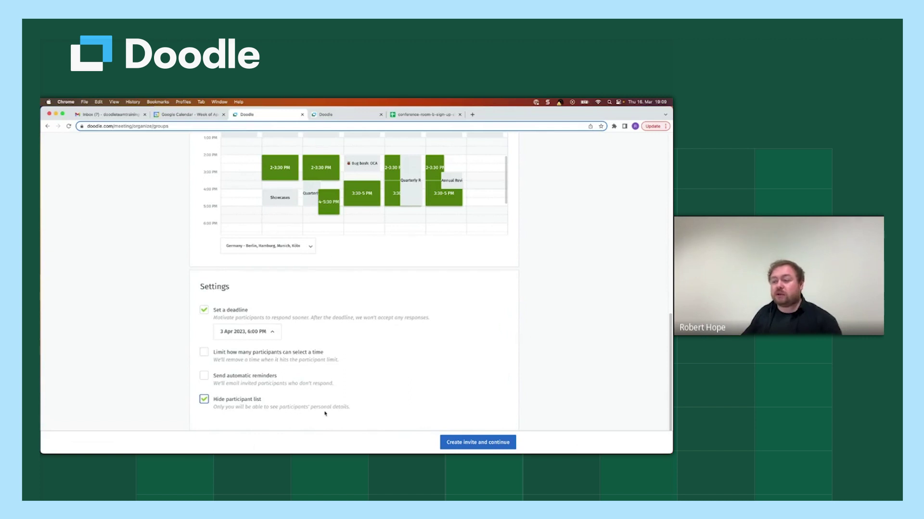
scroll(407, 370, up, 1)
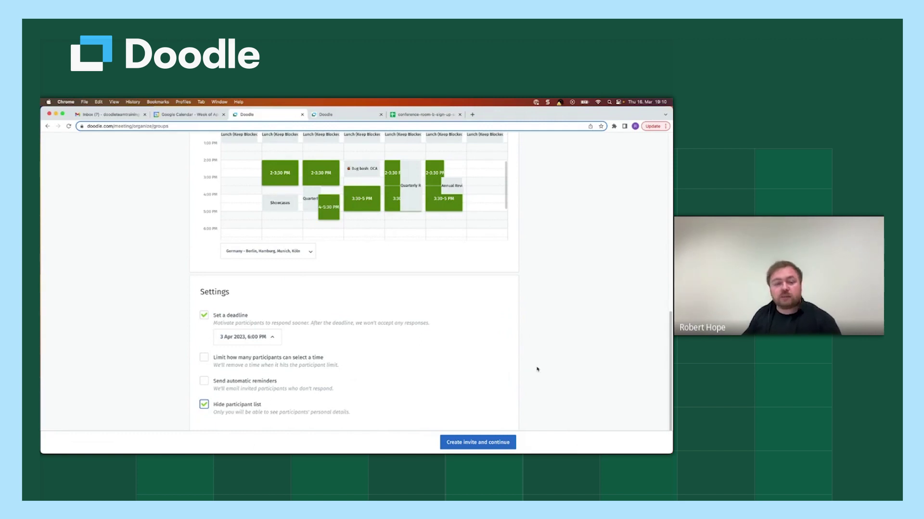
scroll(536, 380, down, 2)
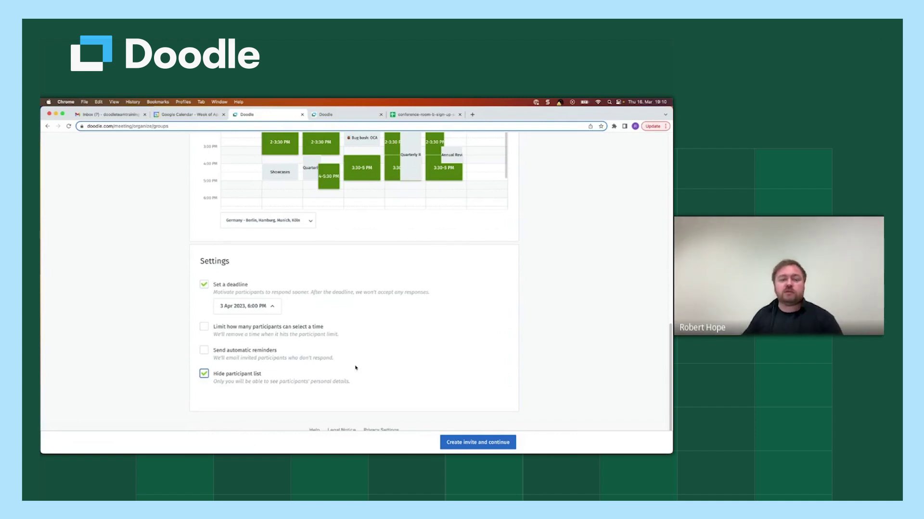
Step: Uncheck 'Hide participant list' and scroll back up to the poll's title and details
click(234, 374)
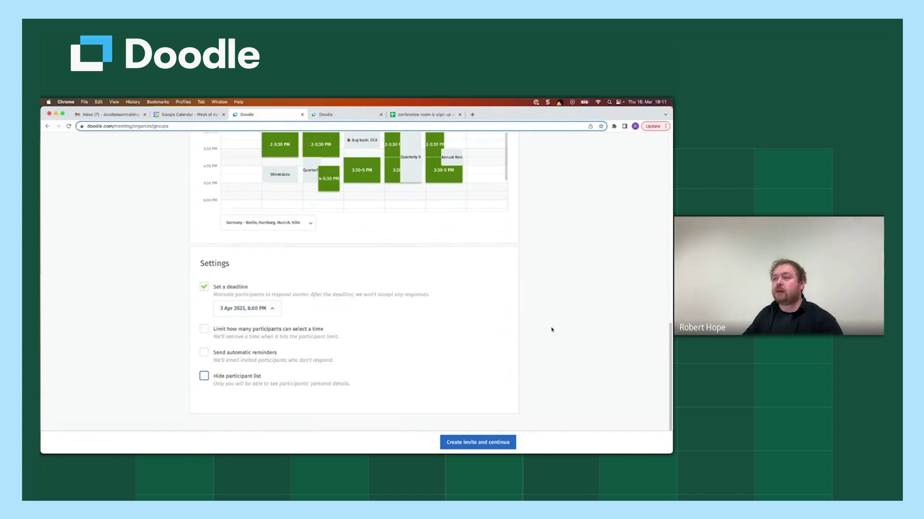
scroll(550, 329, up, 20)
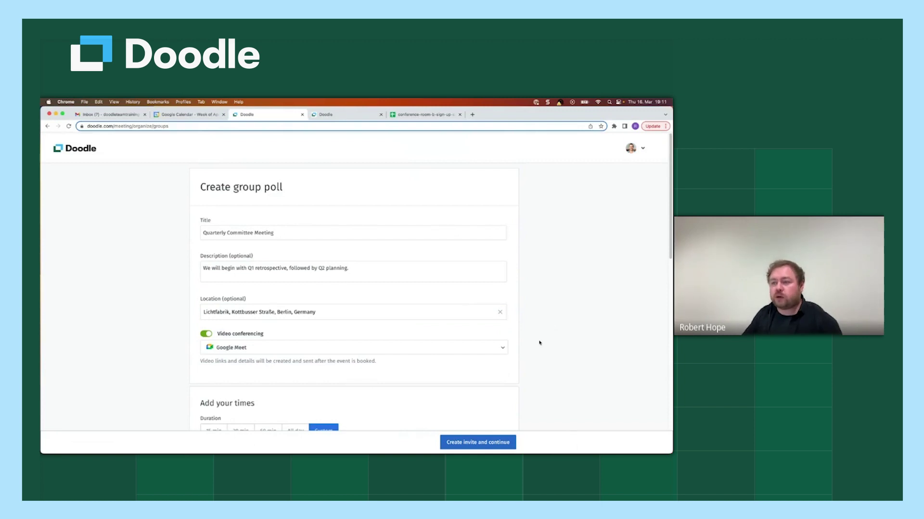
Step: Create the Quarterly Committee Meeting poll with 'Create invite and continue'
scroll(539, 342, down, 10)
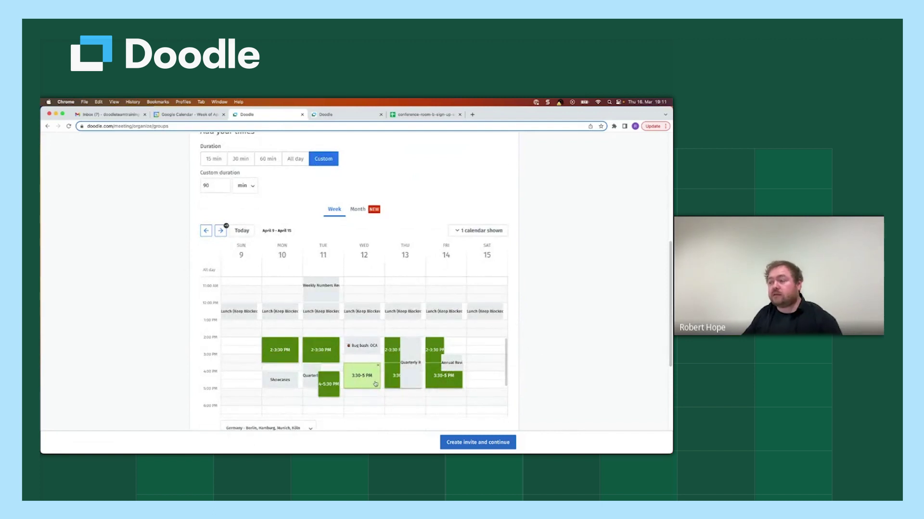
scroll(529, 383, down, 5)
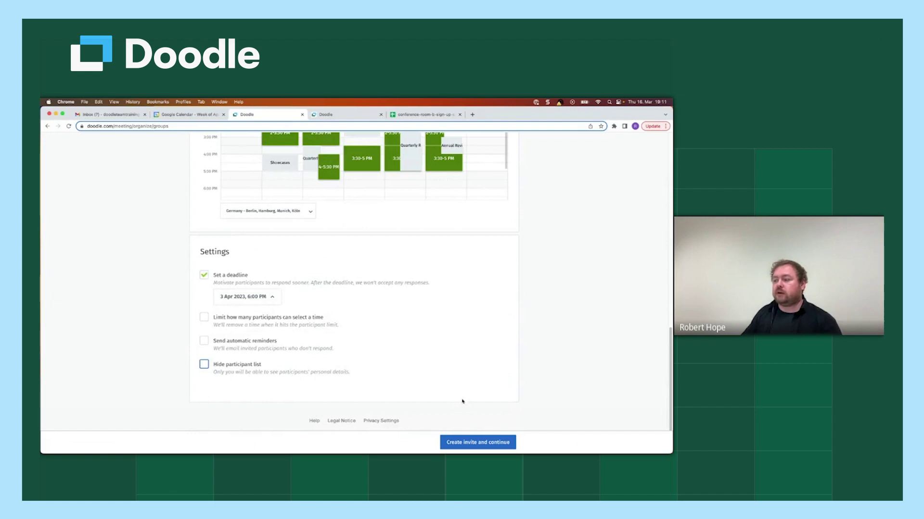
click(480, 443)
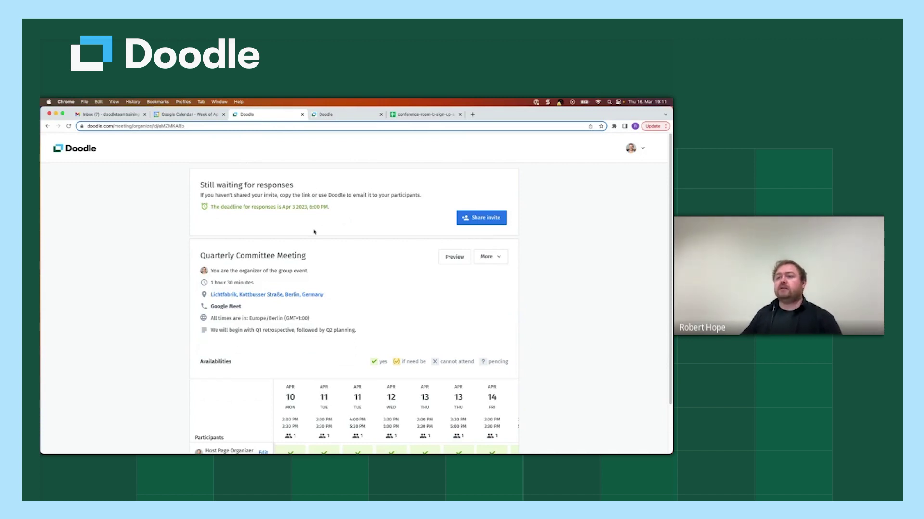
scroll(414, 330, down, 3)
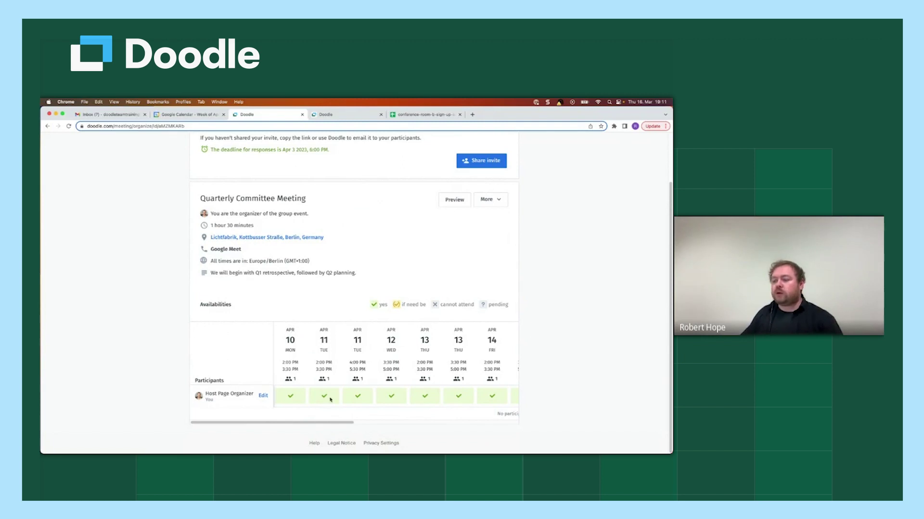
drag(346, 422, 332, 424)
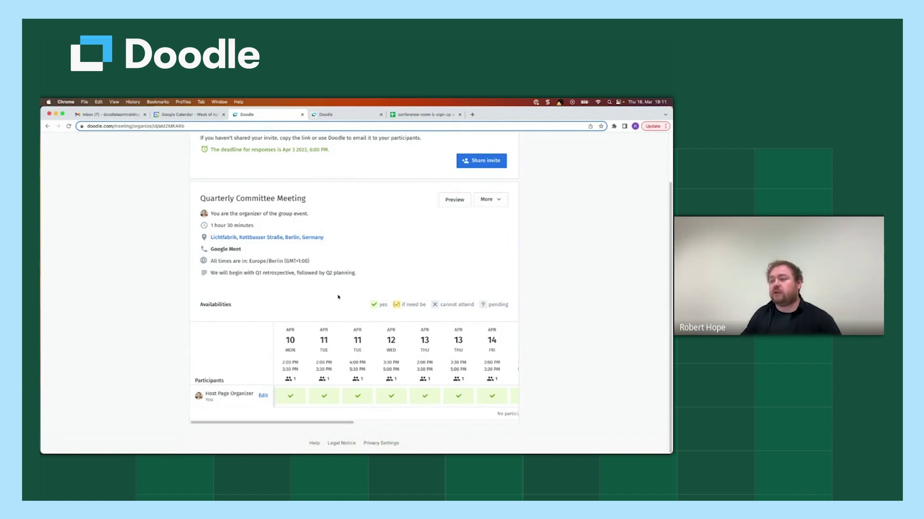
drag(331, 423, 458, 424)
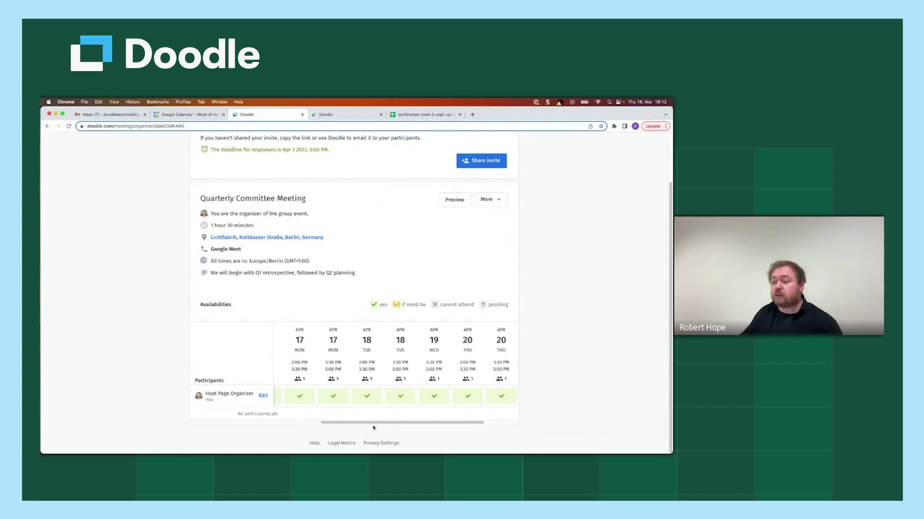
drag(372, 422, 253, 418)
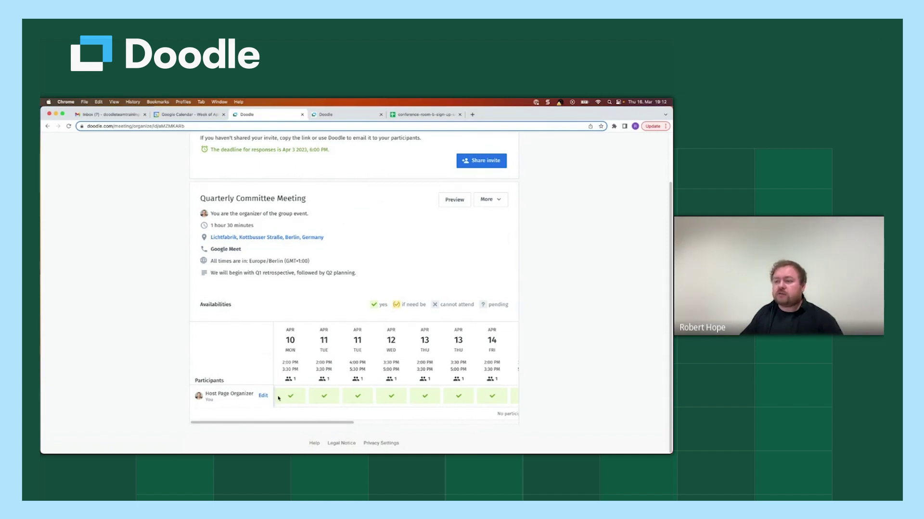
Step: Edit the organizer row, uncheck every Apr 10–14 slot, and save the availability
click(263, 396)
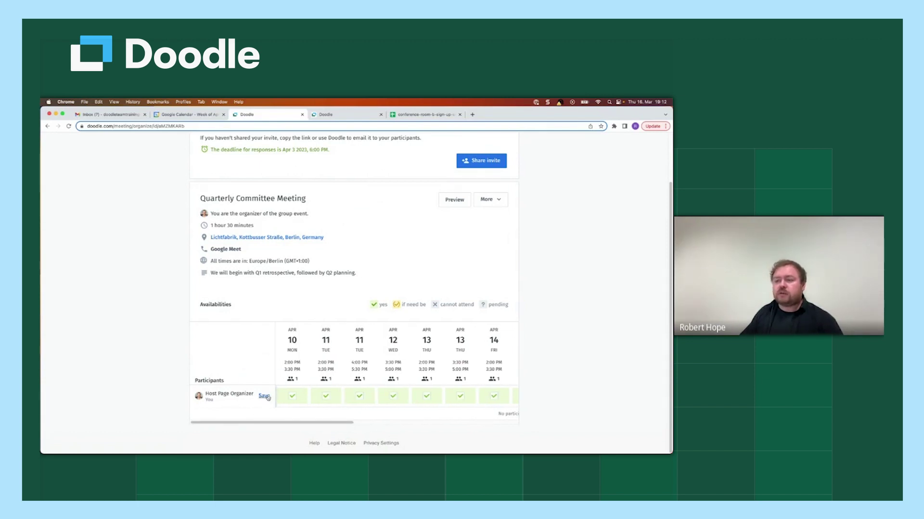
click(301, 397)
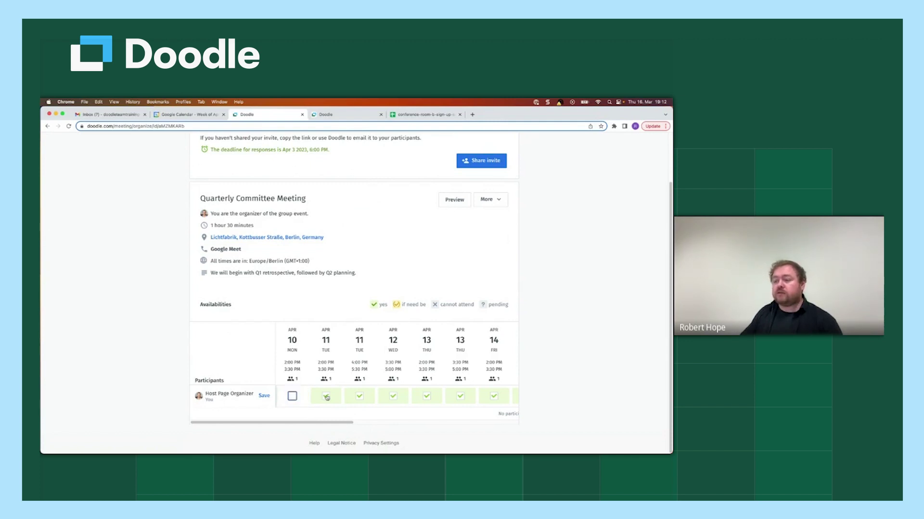
click(326, 397)
click(361, 397)
click(393, 397)
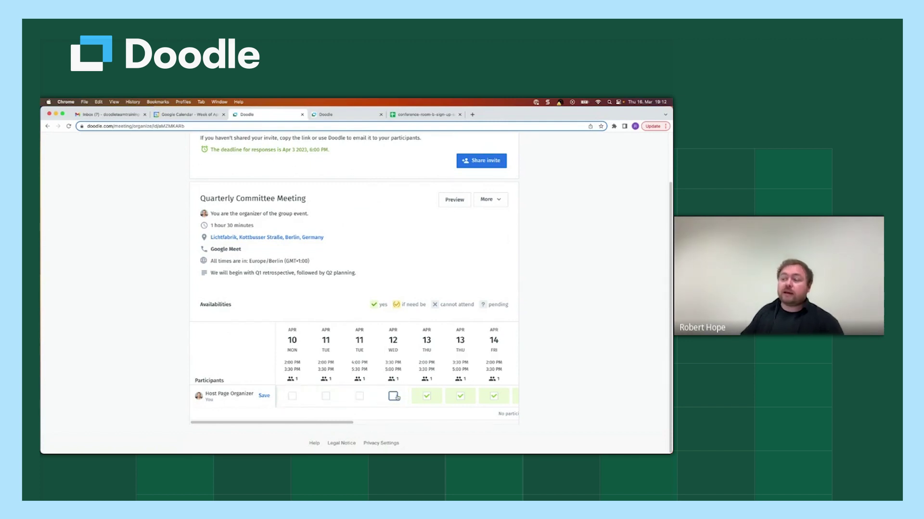
click(427, 397)
click(426, 397)
click(458, 397)
click(459, 397)
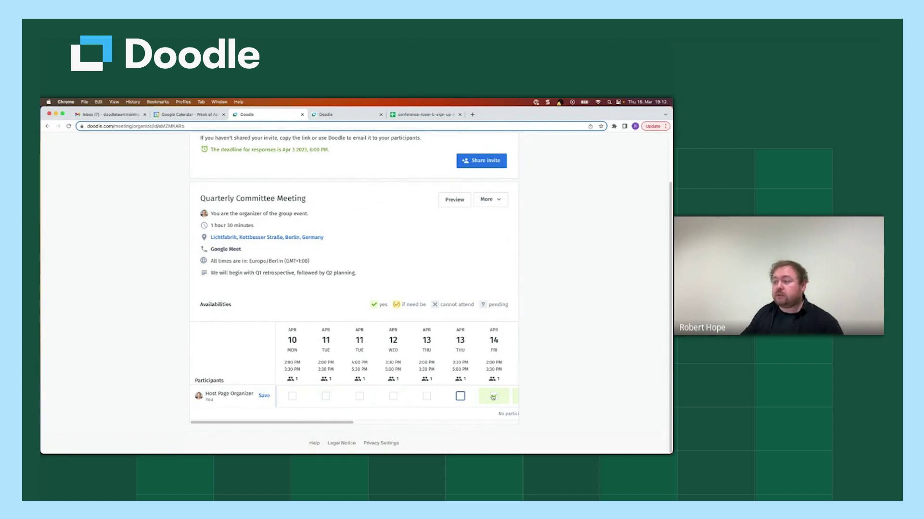
click(493, 397)
click(493, 397)
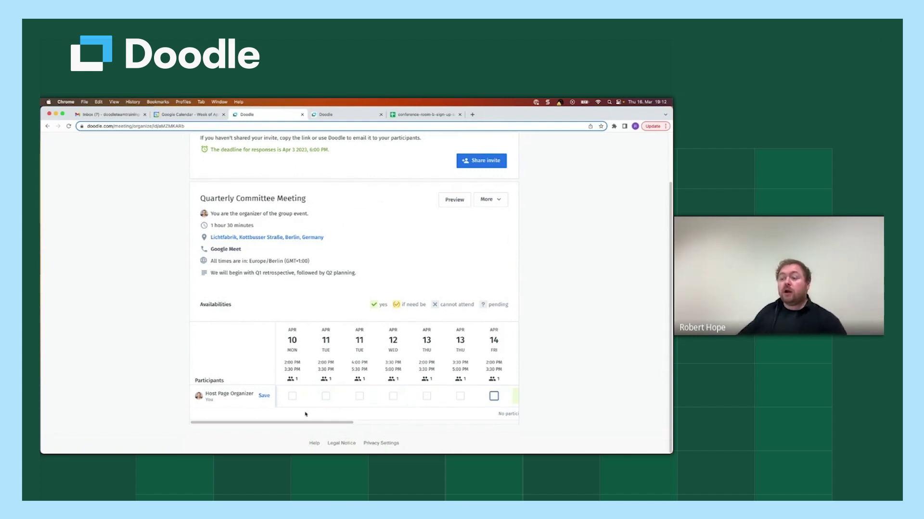
drag(306, 422, 284, 425)
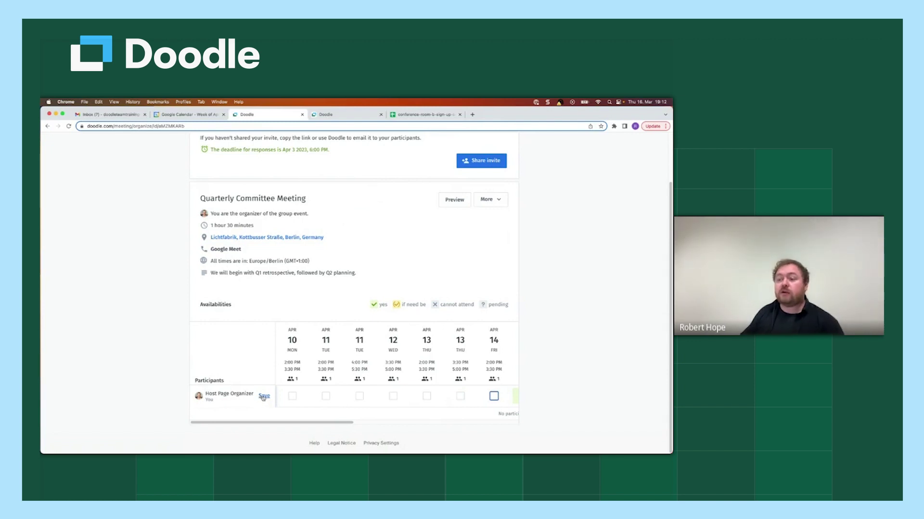
click(264, 396)
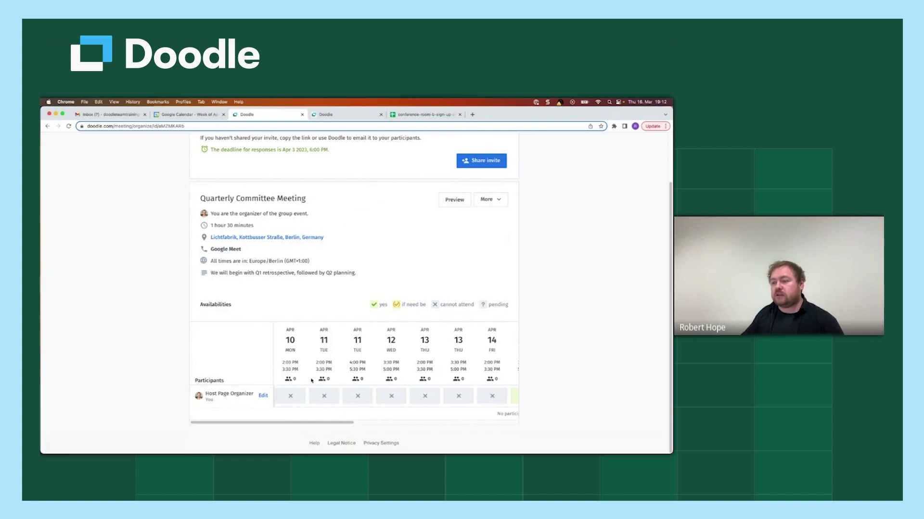
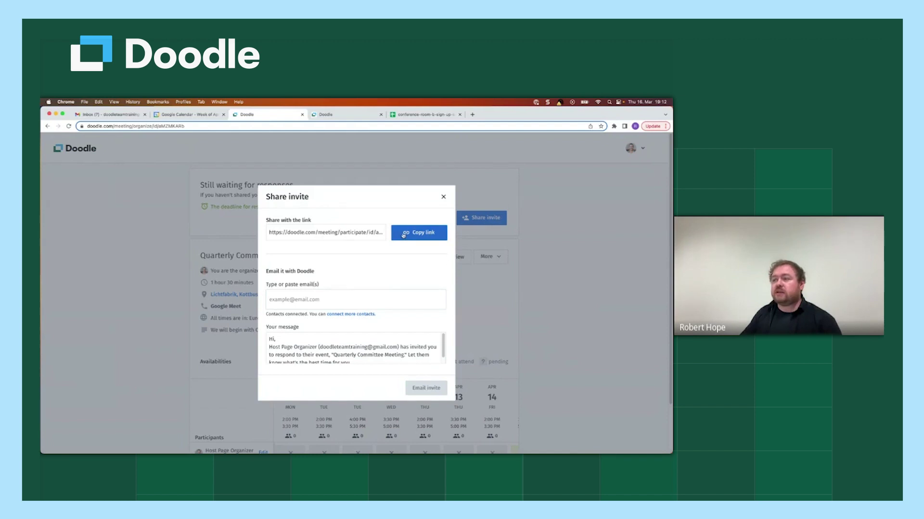
Step: Copy the poll's participation link and enter two invitee e-mail addresses in the e-mail invitation
click(406, 236)
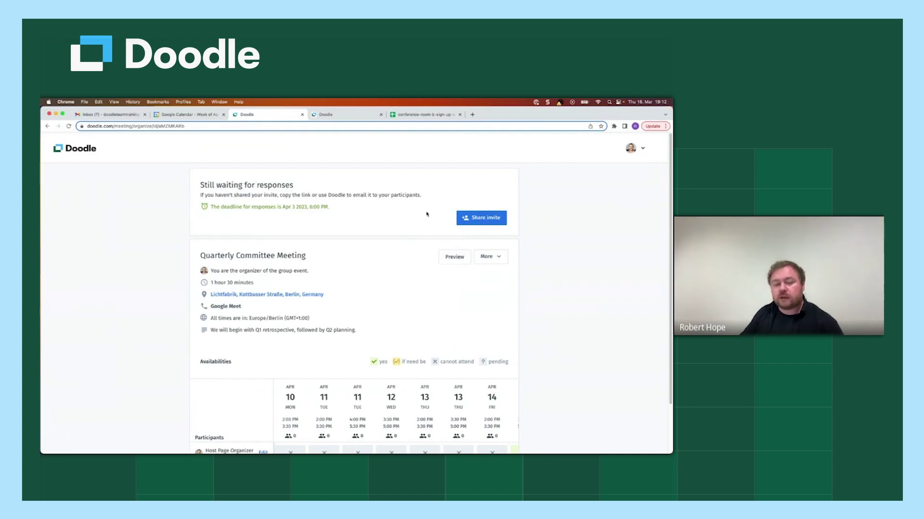
click(477, 219)
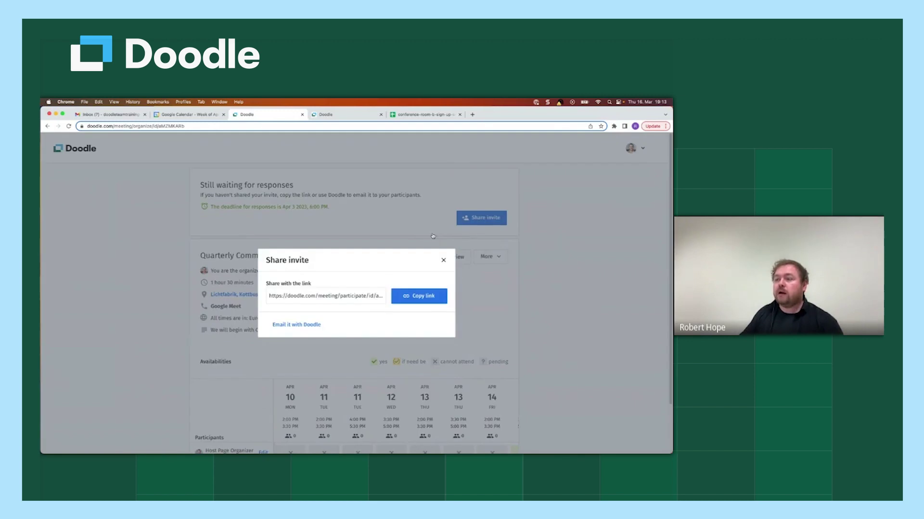
click(301, 322)
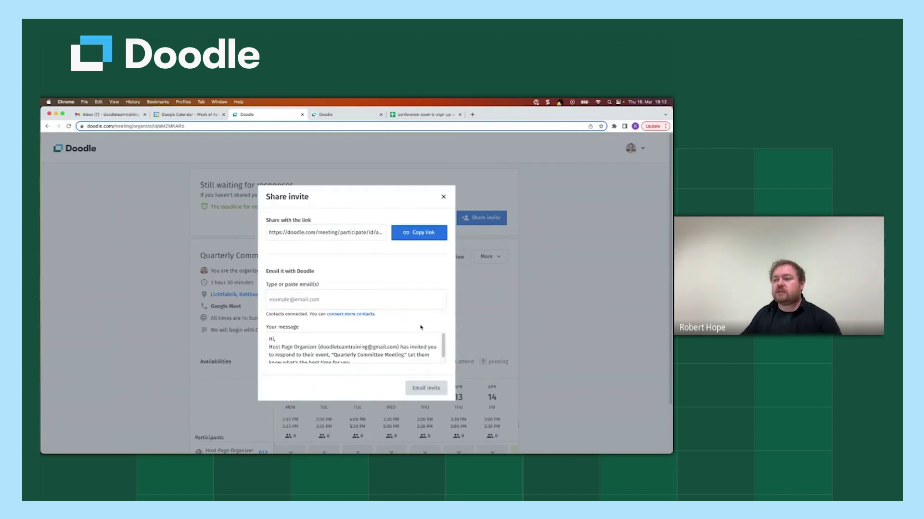
click(380, 301)
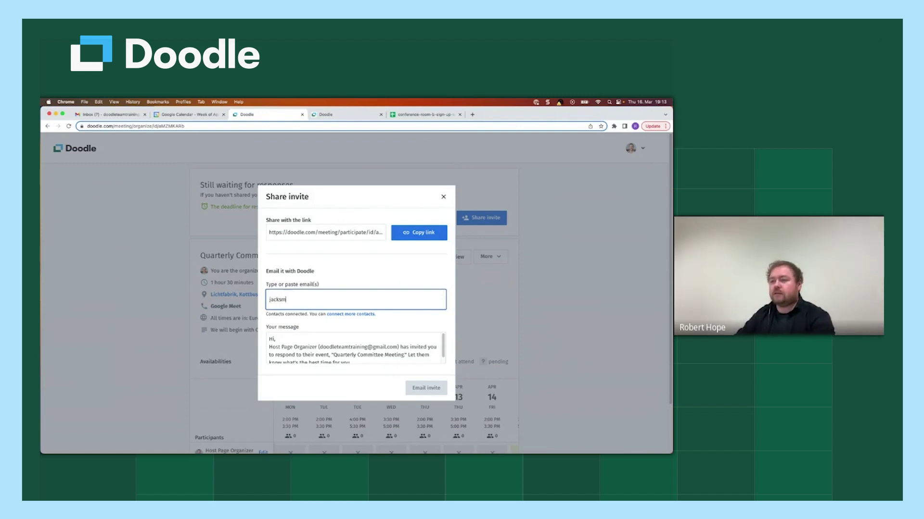
key(Return)
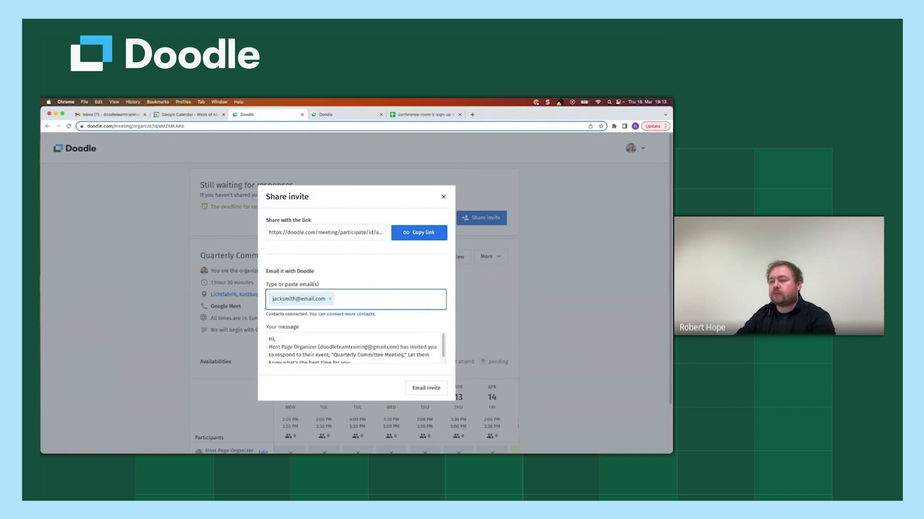
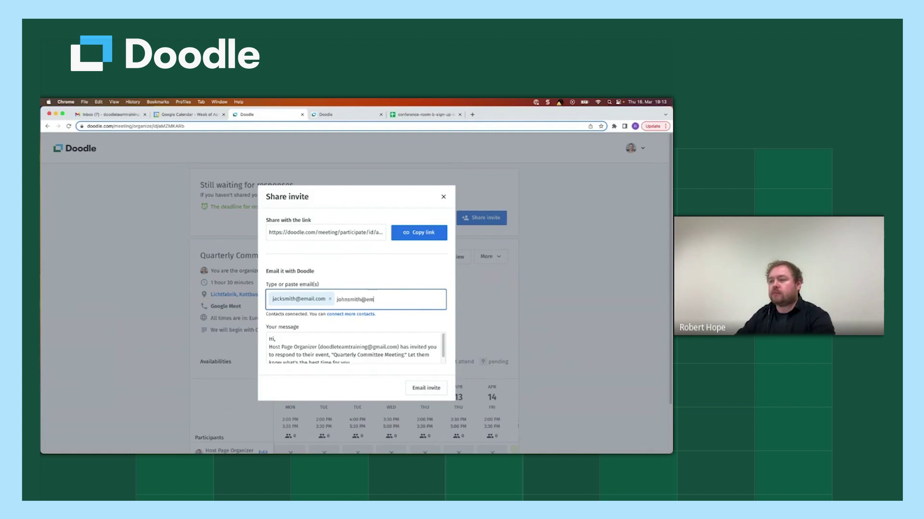
key(Return)
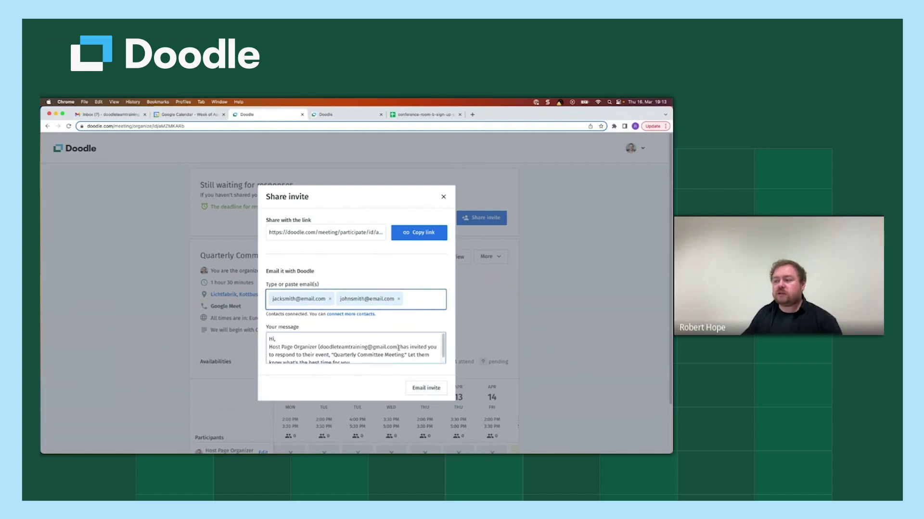
scroll(349, 351, down, 1)
click(361, 358)
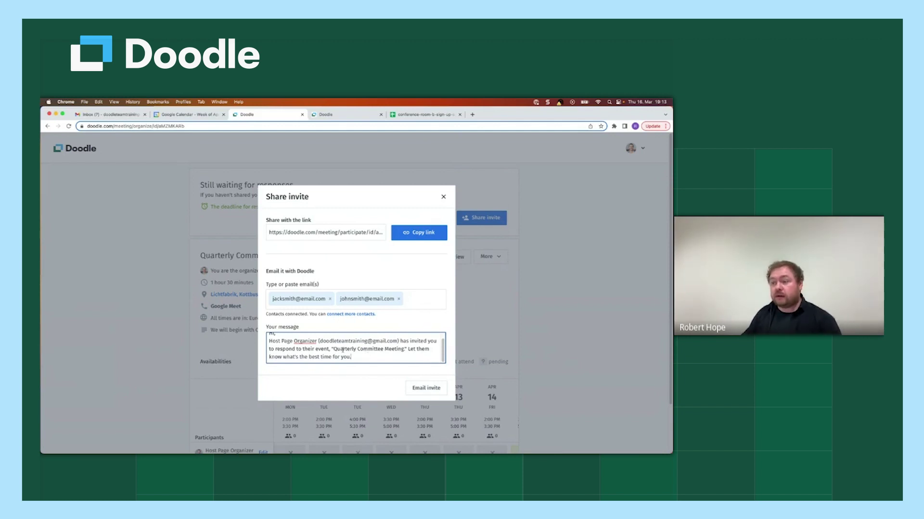
click(367, 359)
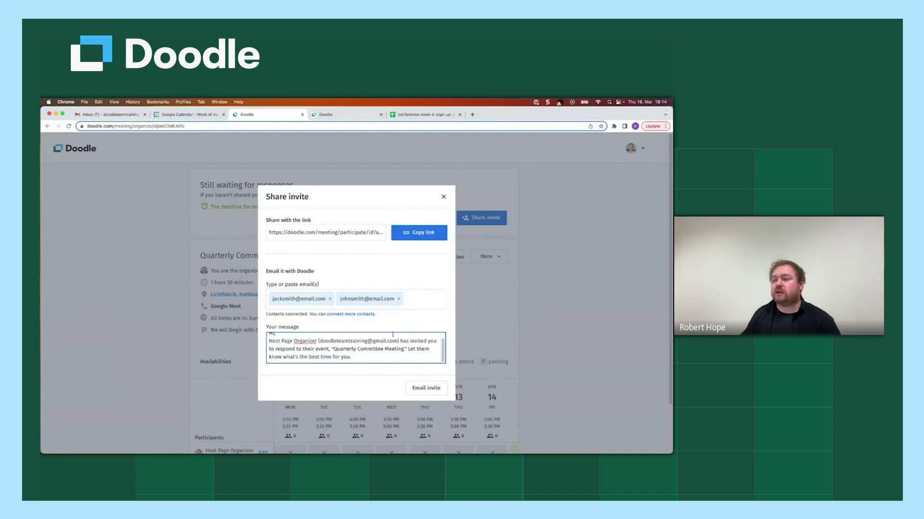
Step: Send the e-mail invitations to both invitees
click(417, 389)
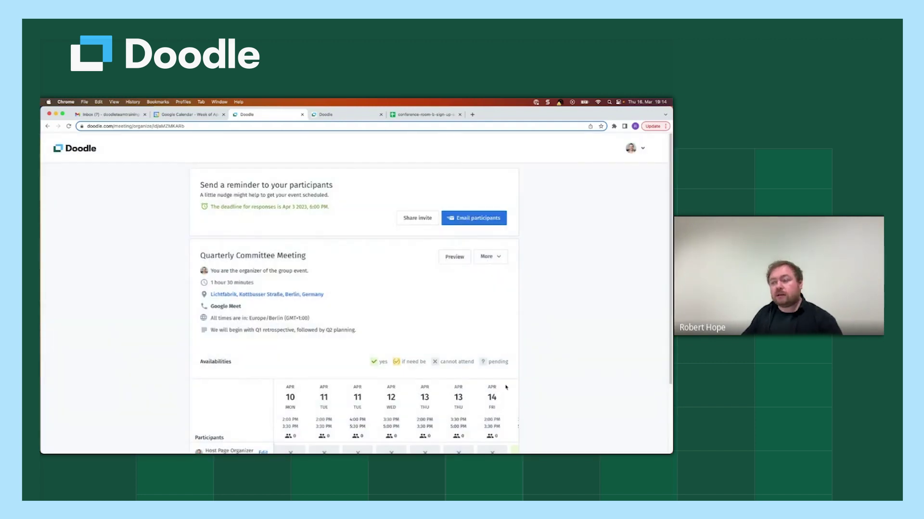
scroll(533, 388, down, 3)
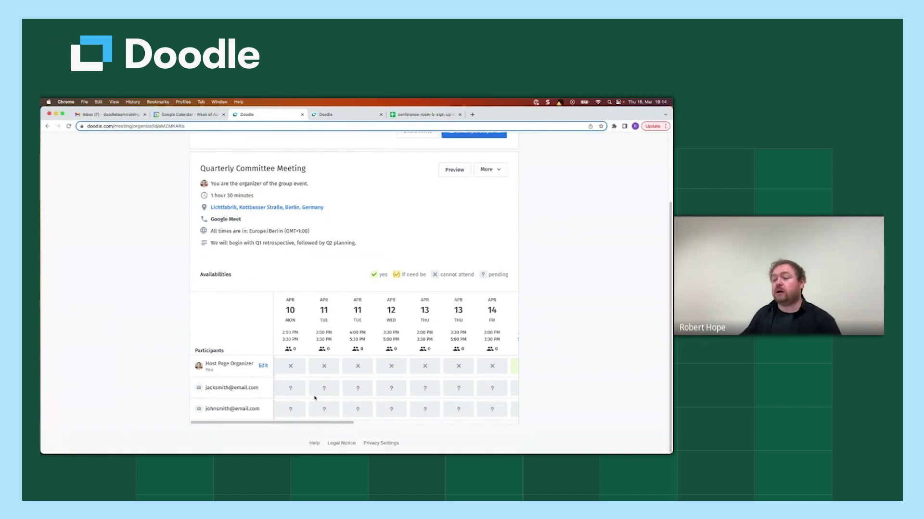
scroll(544, 326, up, 4)
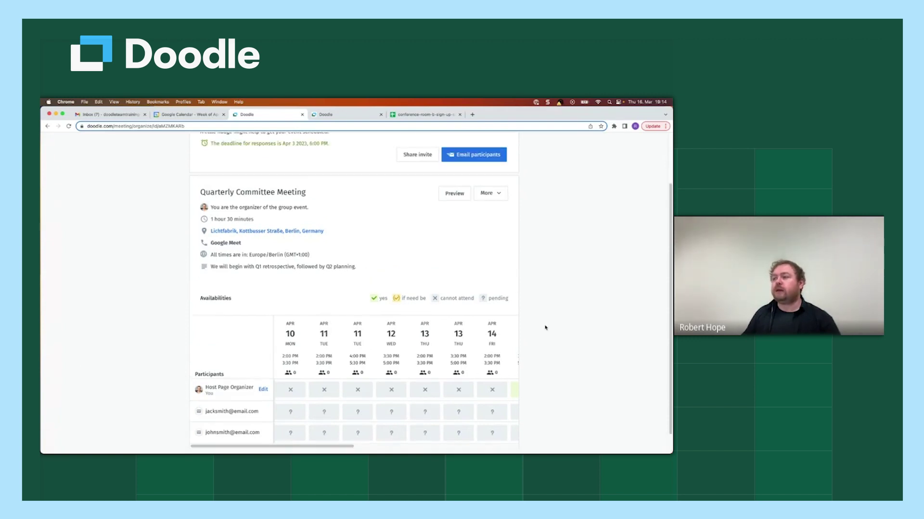
Step: Copy the poll's participation link again from the share invite options
click(413, 221)
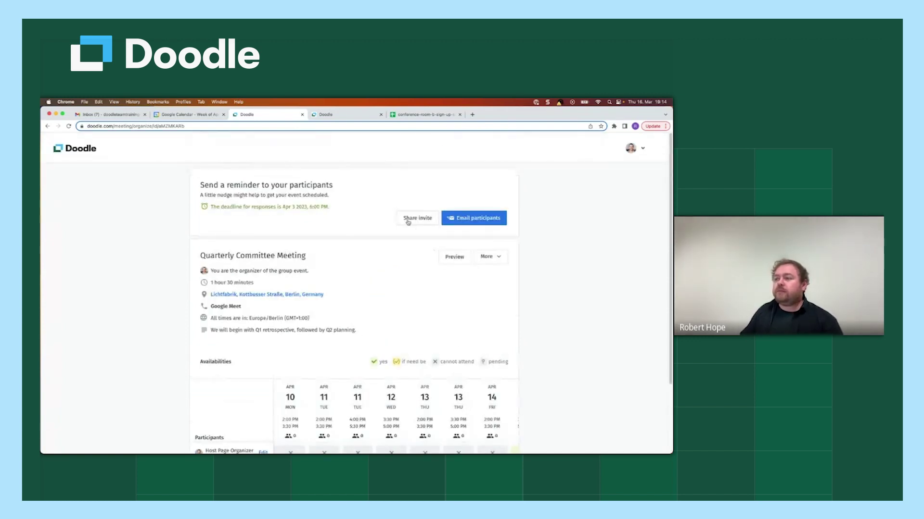
click(297, 324)
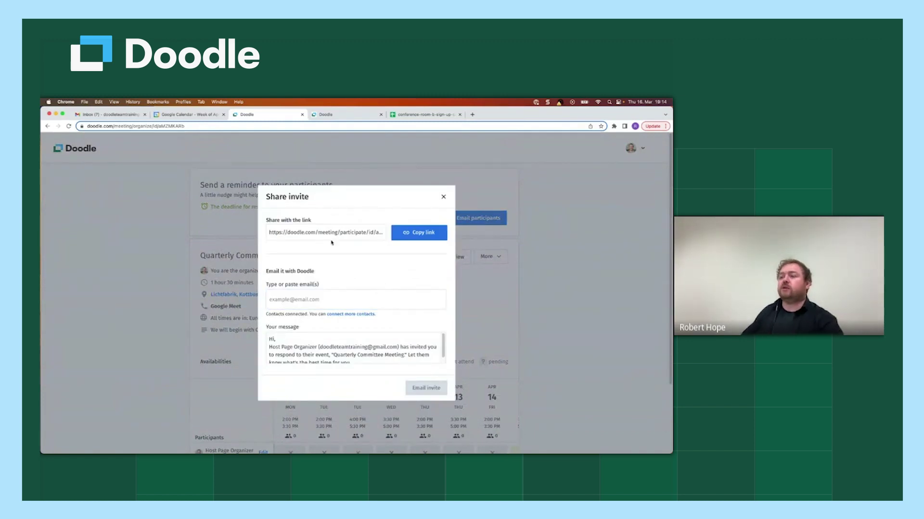
click(419, 233)
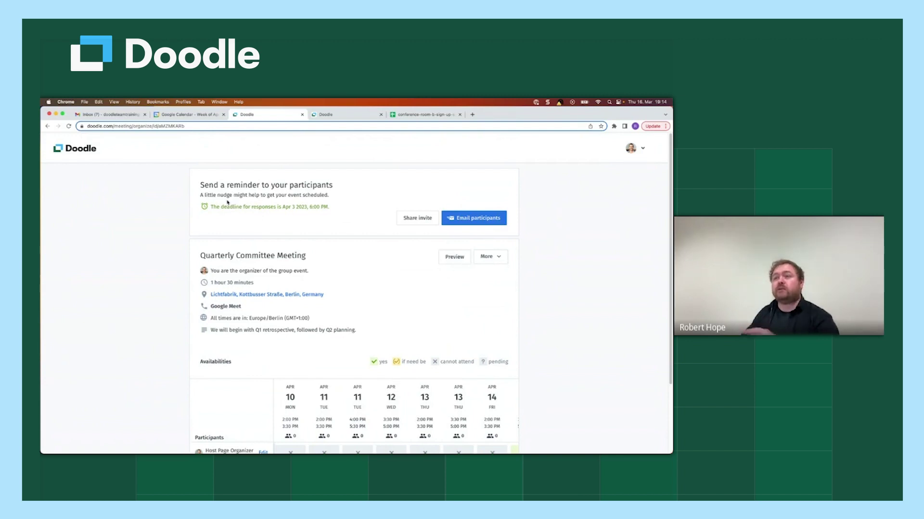
Step: Load the copied poll link in a new incognito window, accepting the privacy notice and dismissing the more-times tip
click(84, 102)
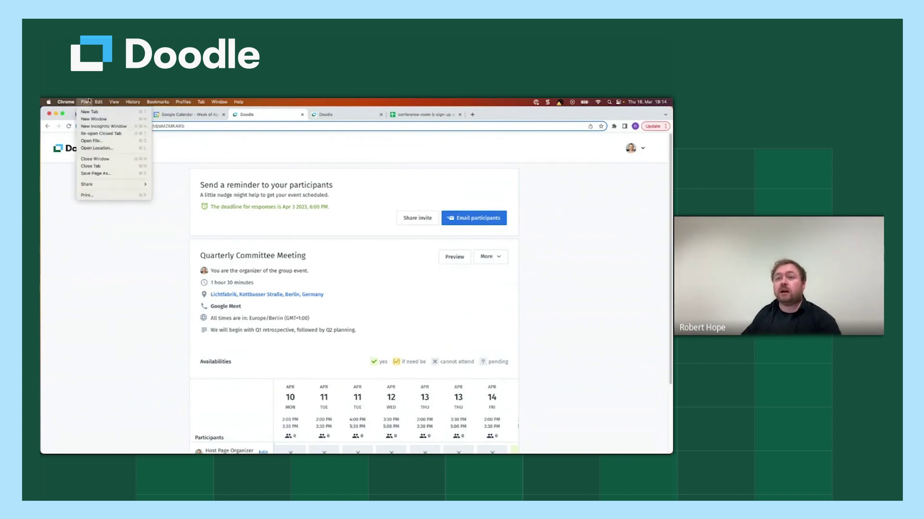
click(94, 127)
key(Return)
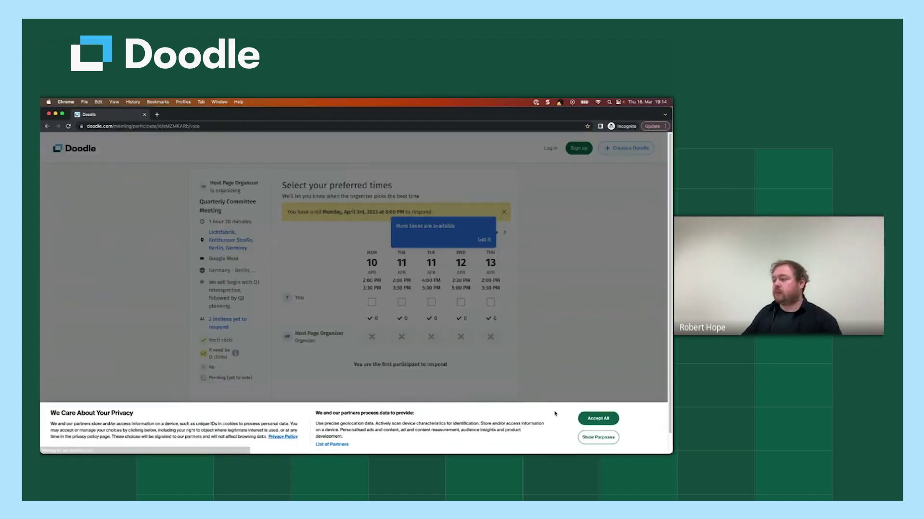
click(598, 419)
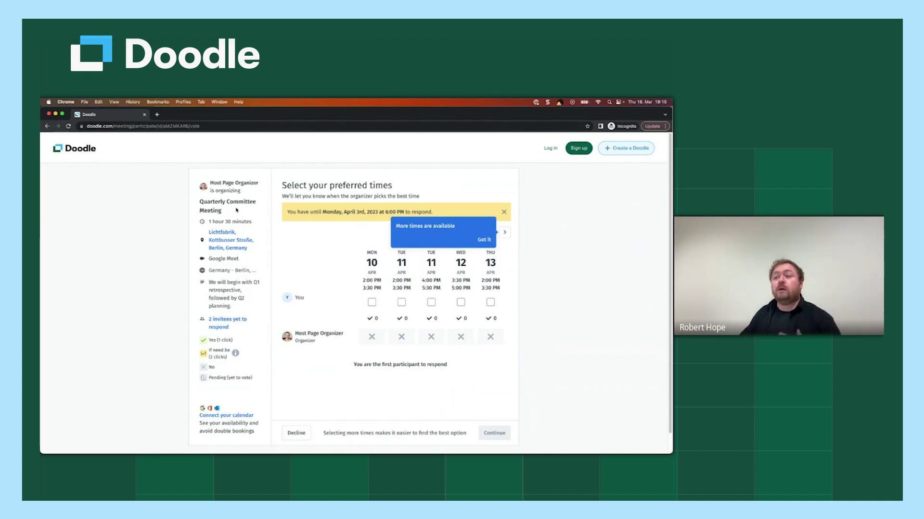
drag(223, 212, 196, 201)
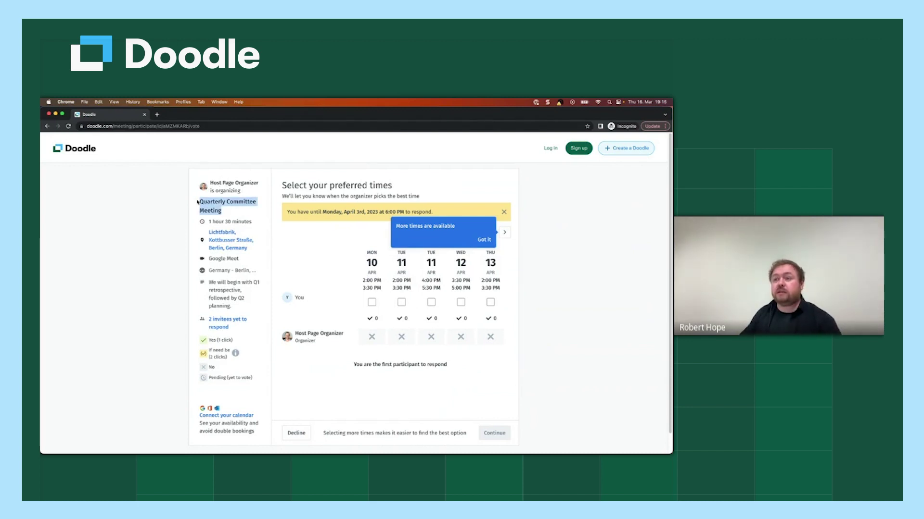
click(168, 278)
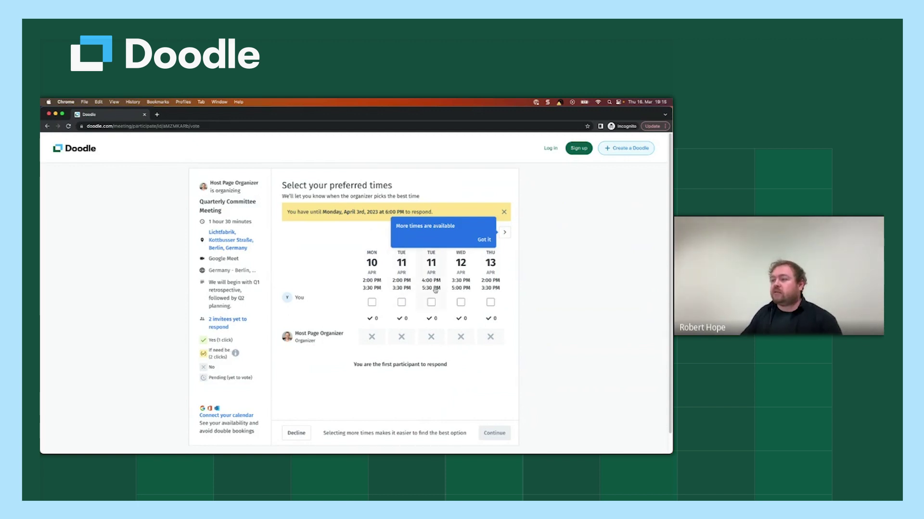
click(482, 240)
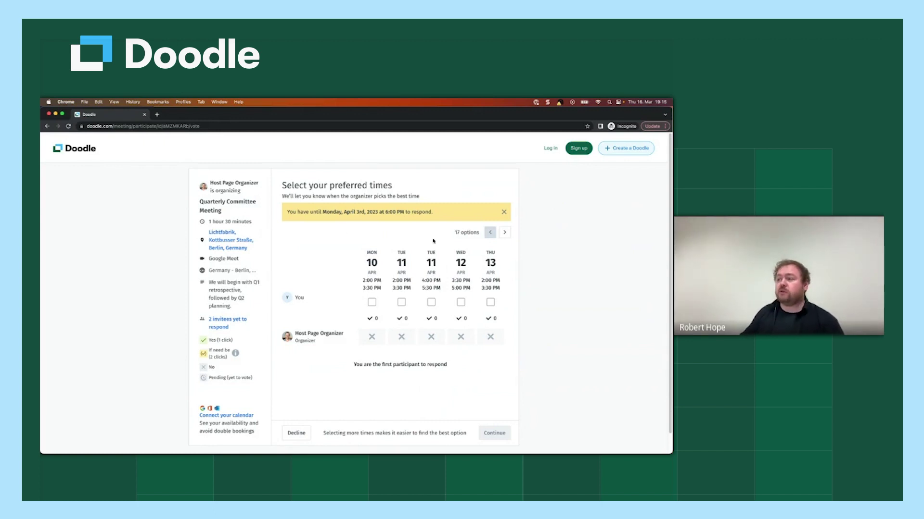
Step: Mark Tue 11 Apr 2:00 and 4:00 PM and Thu 13 Apr available, Wed 12 Apr if need be
click(504, 232)
click(489, 232)
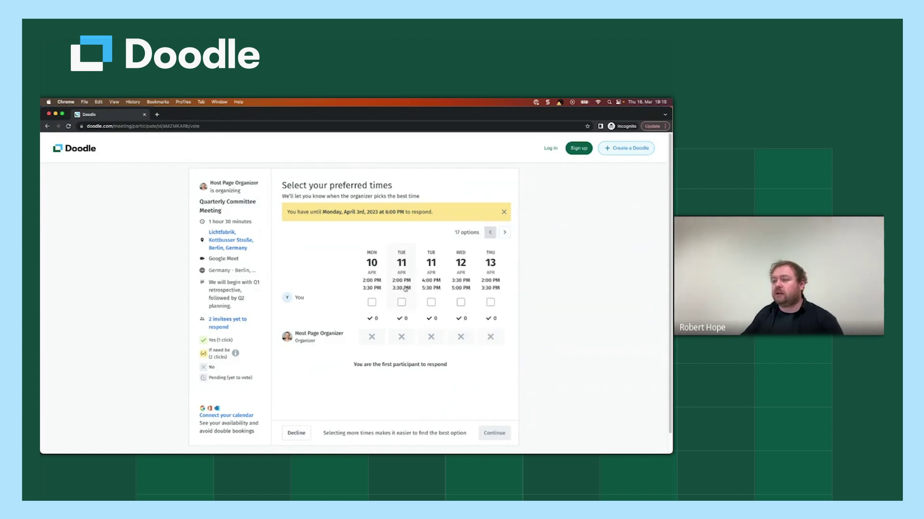
click(401, 302)
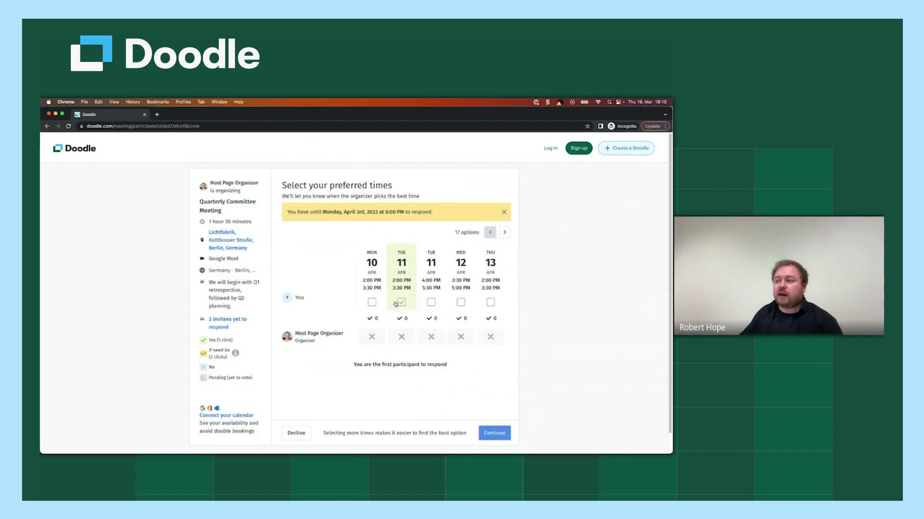
click(431, 302)
click(460, 302)
click(461, 302)
click(490, 302)
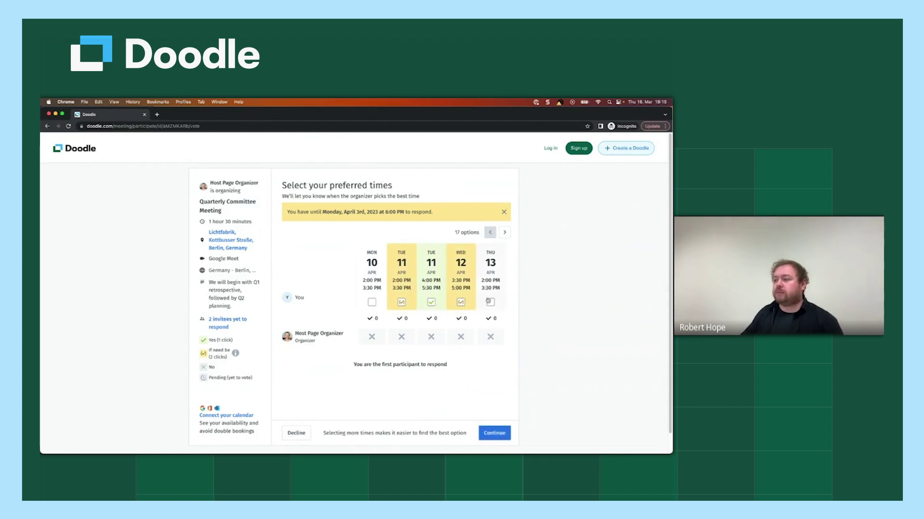
Step: Mark Fri 14 Apr 2:00 PM, Mon 17 Apr 2:00/3:30 PM, Thu 20 Apr available, Wed 19 Apr if need be, then continue
click(504, 232)
click(401, 302)
click(461, 302)
click(490, 302)
click(504, 232)
click(431, 302)
click(431, 302)
click(461, 302)
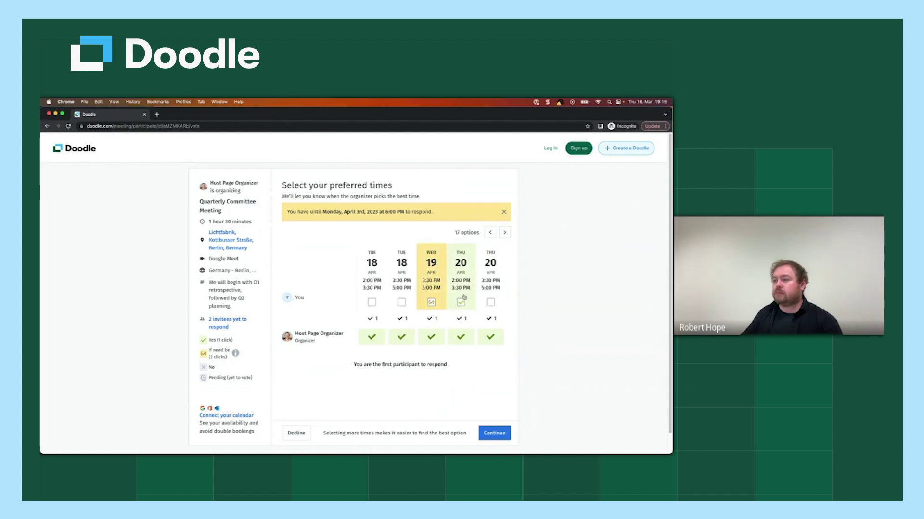
click(505, 232)
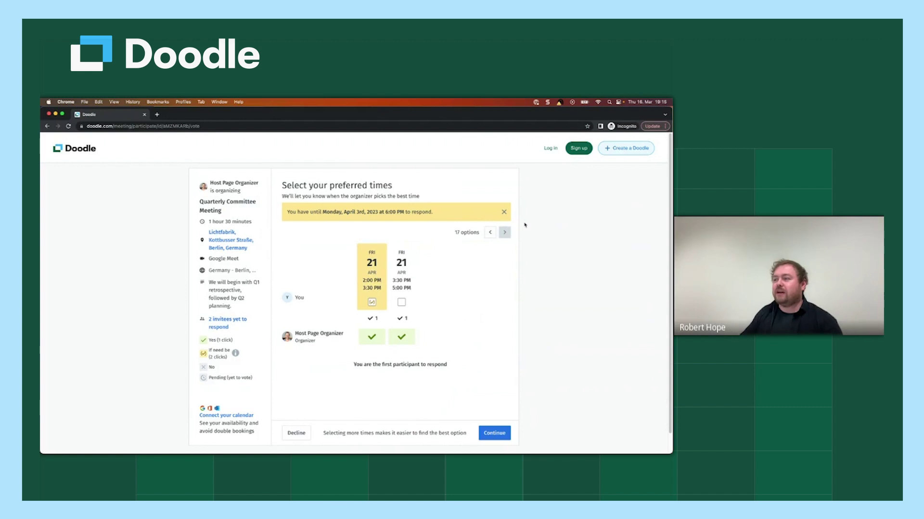
click(490, 233)
click(490, 233)
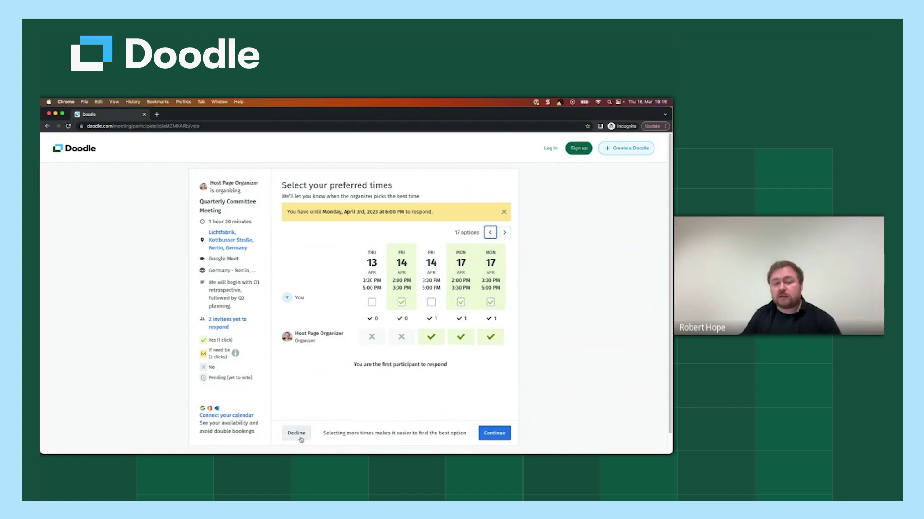
click(487, 430)
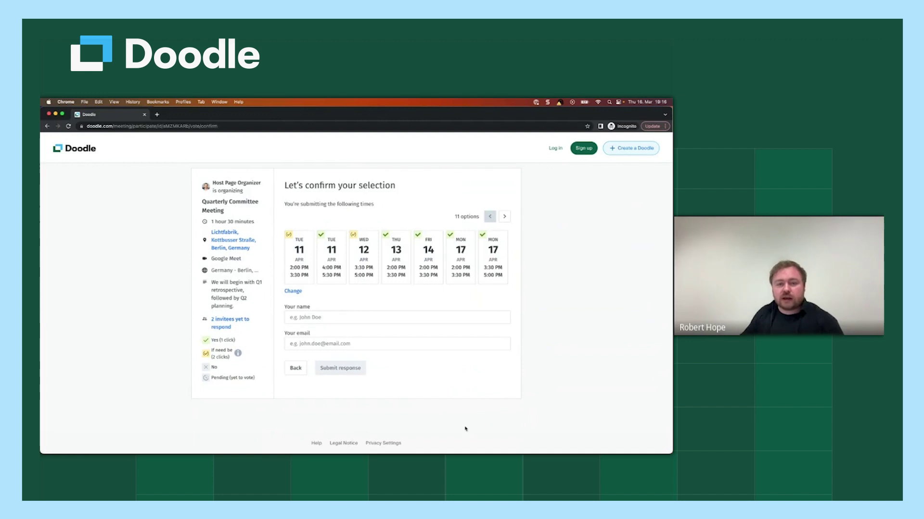
Step: Enter the participant's full name and e-mail address, then submit the availability response
click(351, 318)
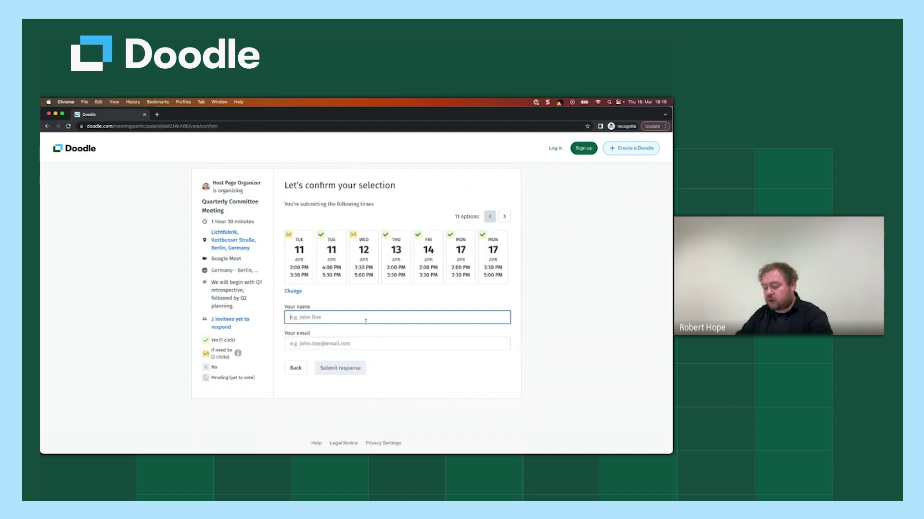
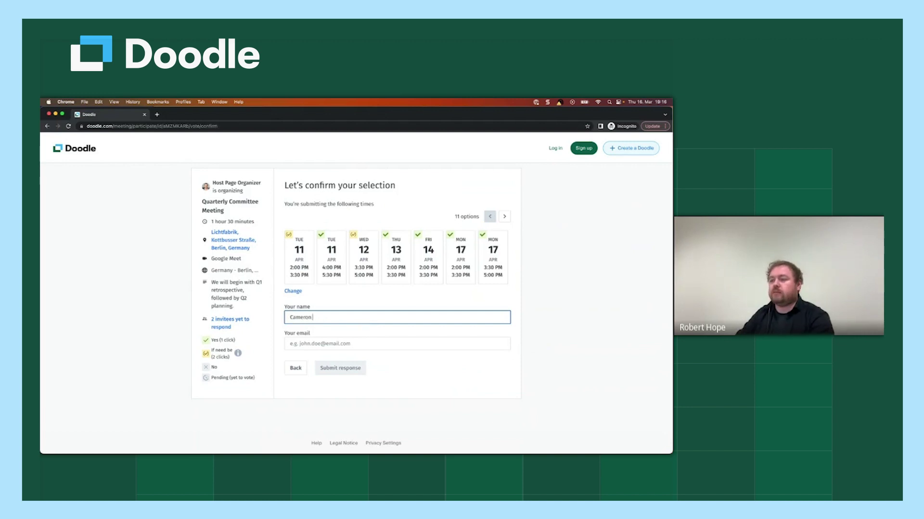
click(445, 345)
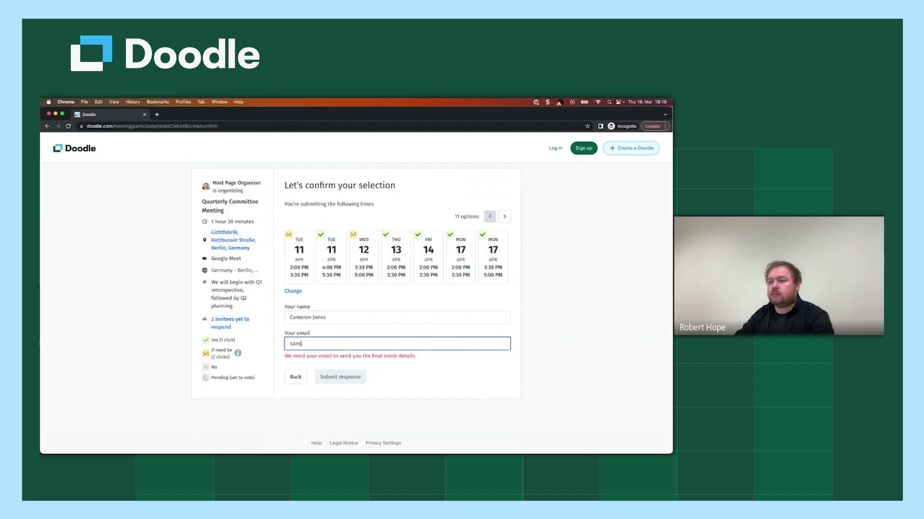
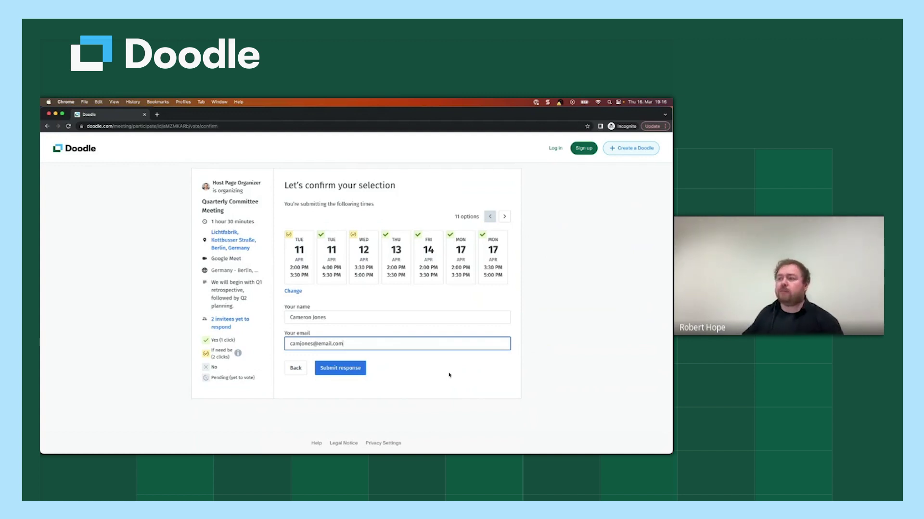
click(505, 217)
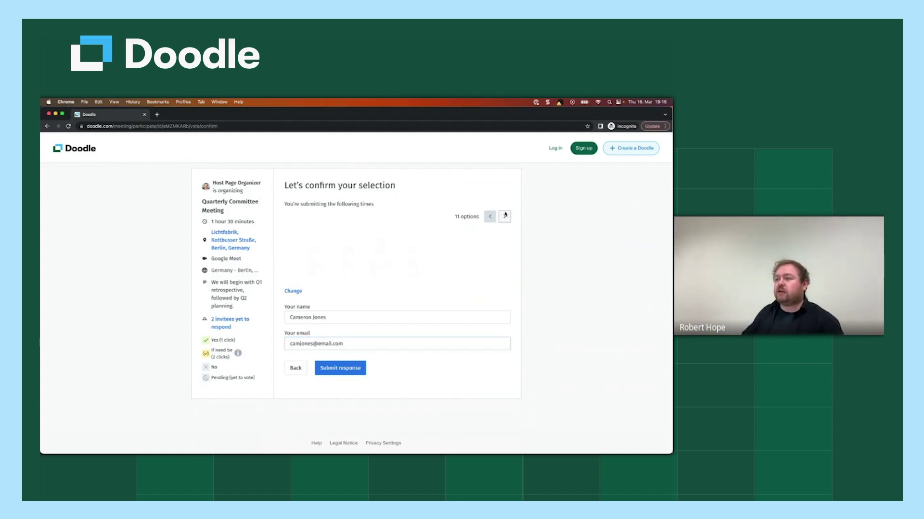
click(489, 216)
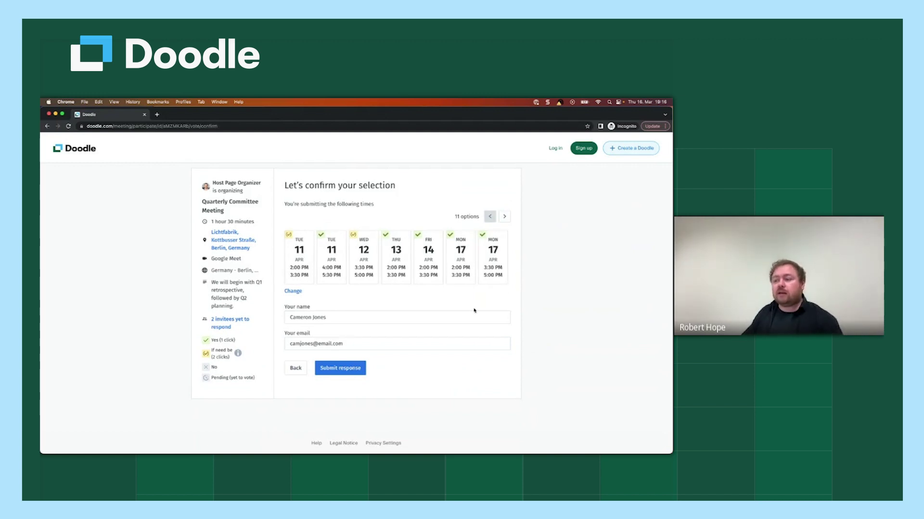
click(349, 372)
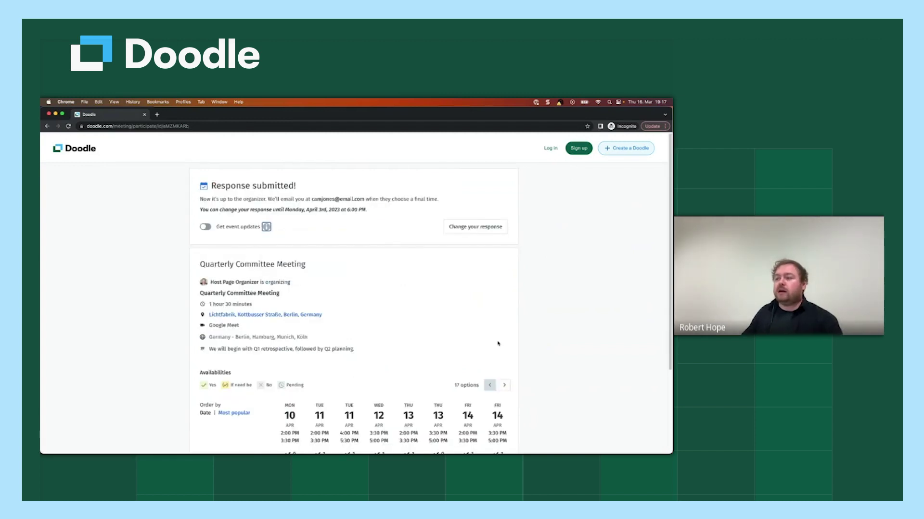
Step: Close the incognito window, refresh the organizer's poll page and switch to the other Doodle poll tab
scroll(500, 345, down, 3)
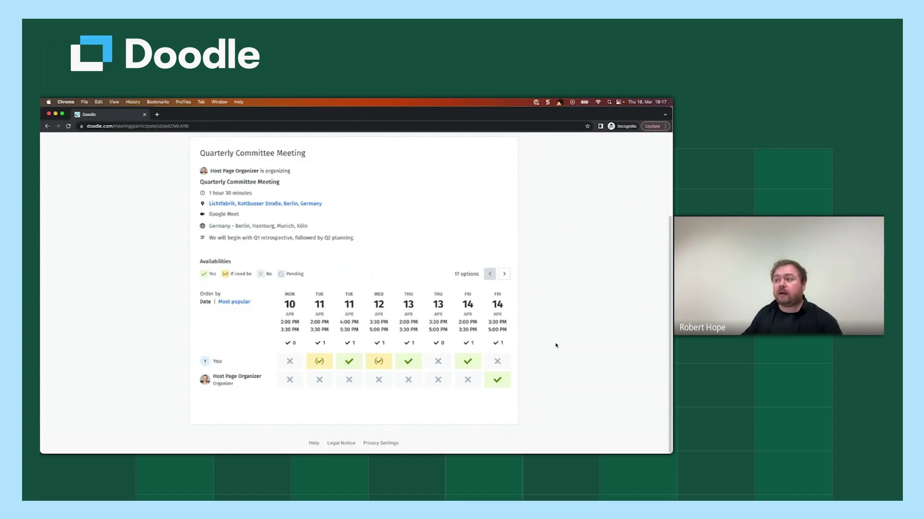
click(144, 115)
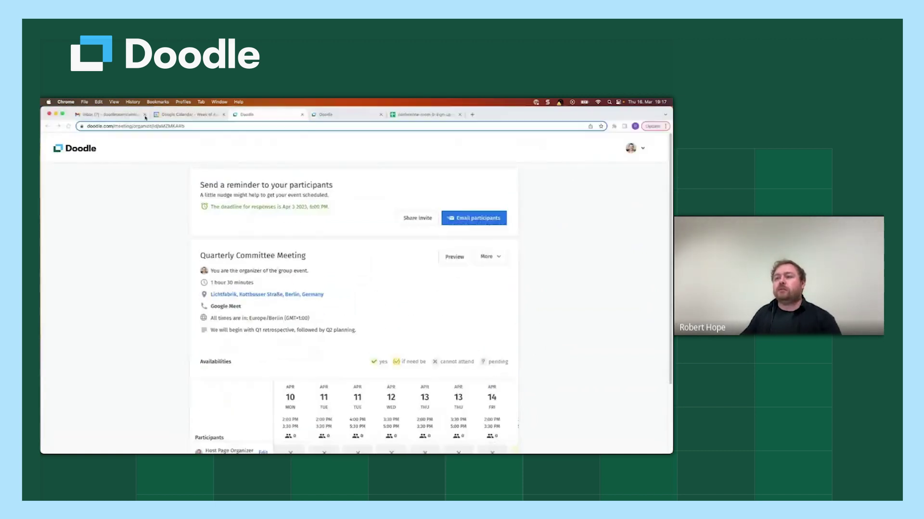
click(68, 127)
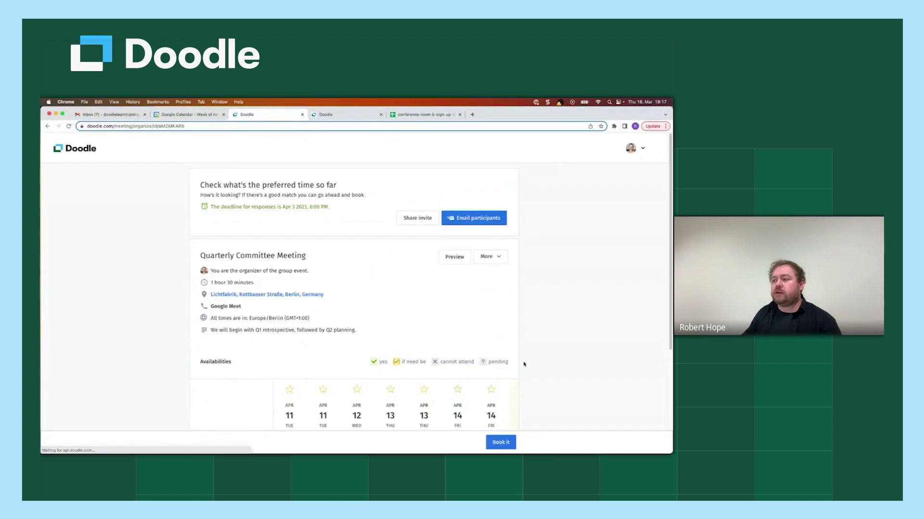
scroll(539, 373, down, 4)
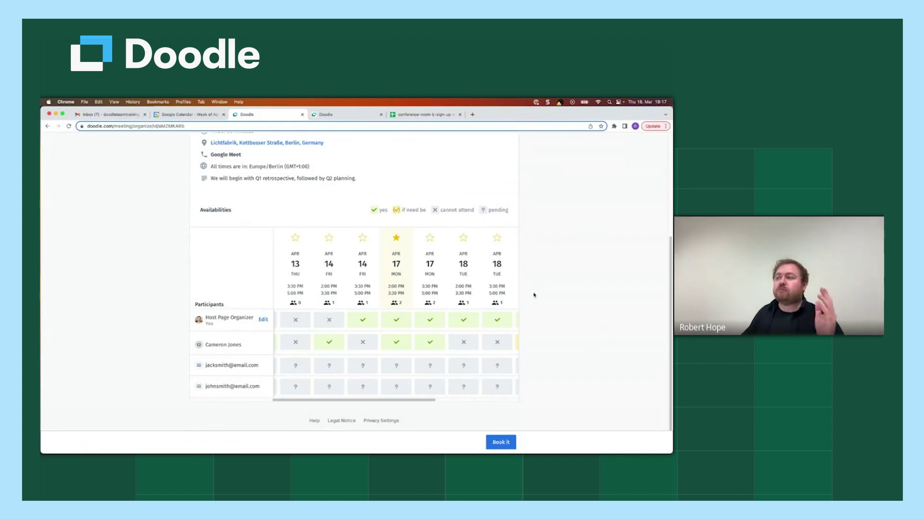
click(323, 115)
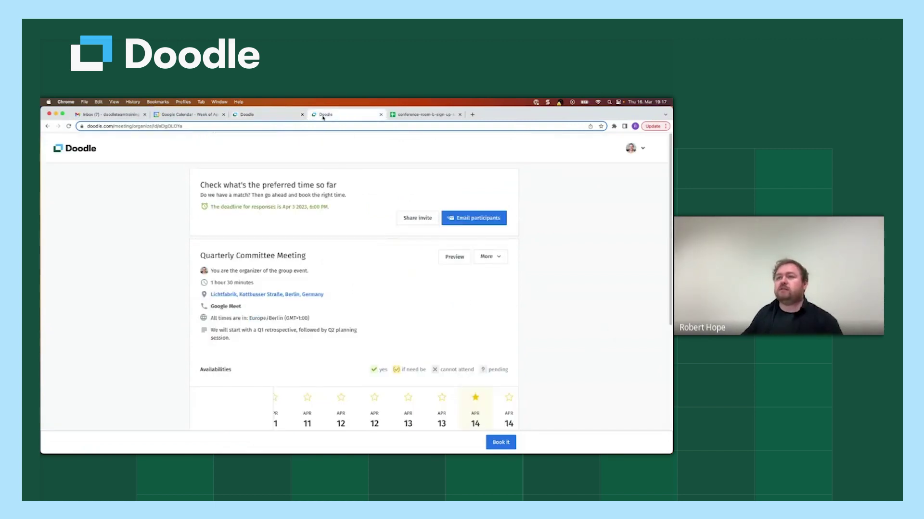
click(69, 126)
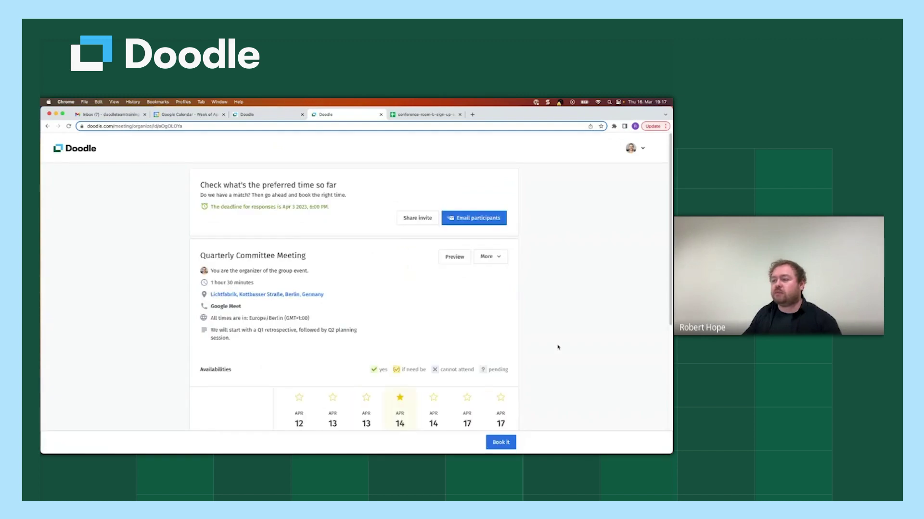
scroll(557, 346, down, 5)
scroll(557, 345, down, 1)
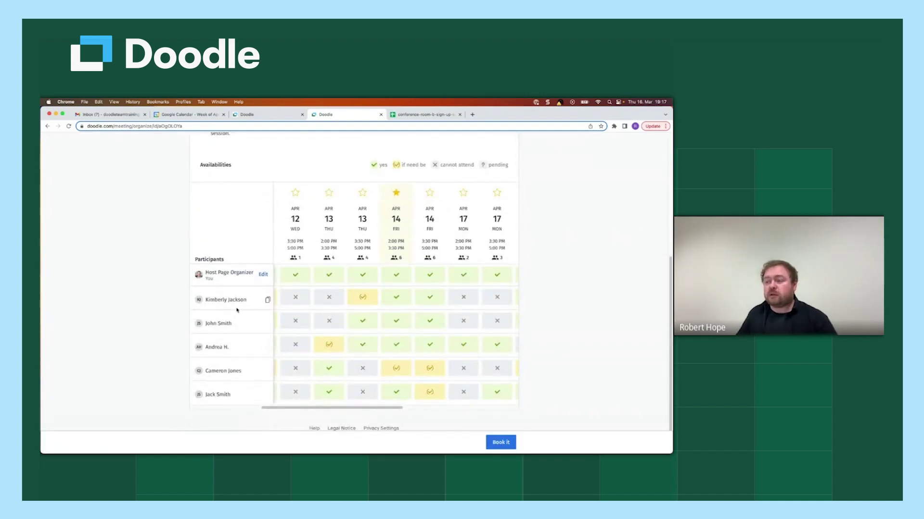
drag(348, 411, 321, 410)
scroll(534, 304, up, 1)
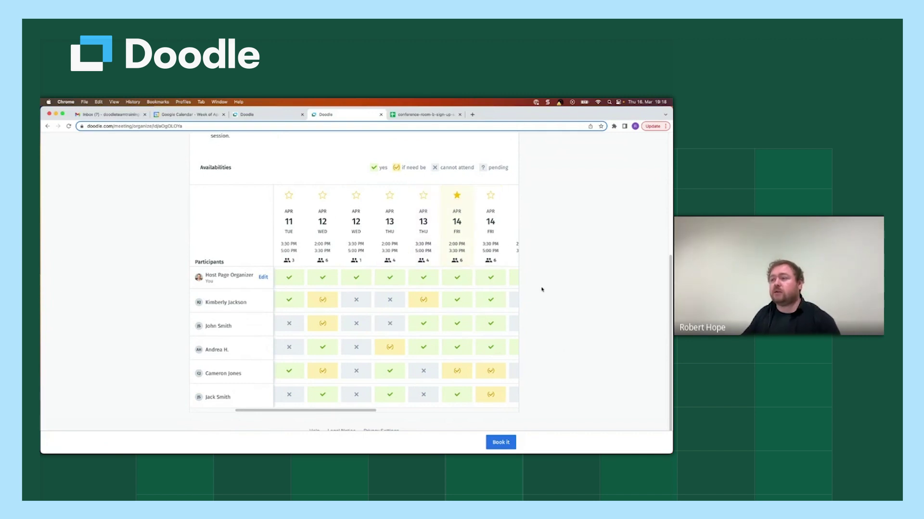
scroll(542, 306, down, 1)
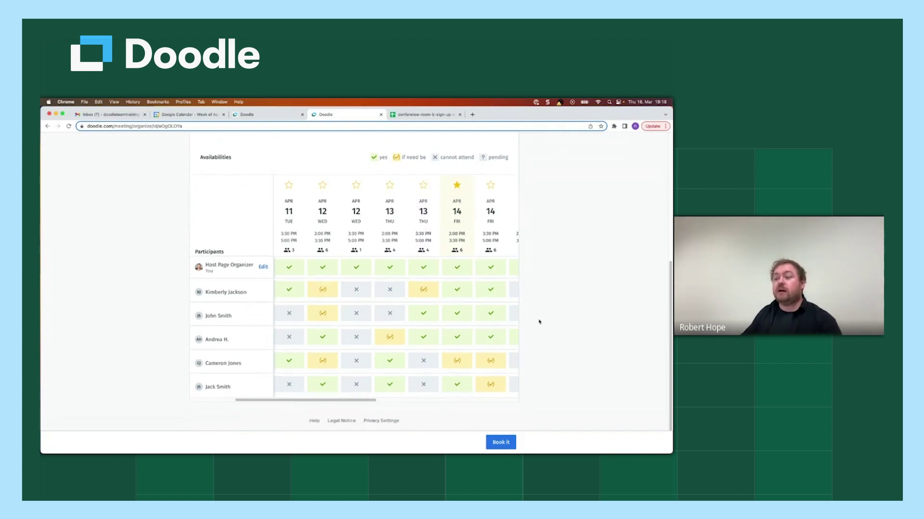
Step: Book the meeting at the starred Fri Apr 14, 2:00–3:30 PM slot and review the confirmation
click(499, 444)
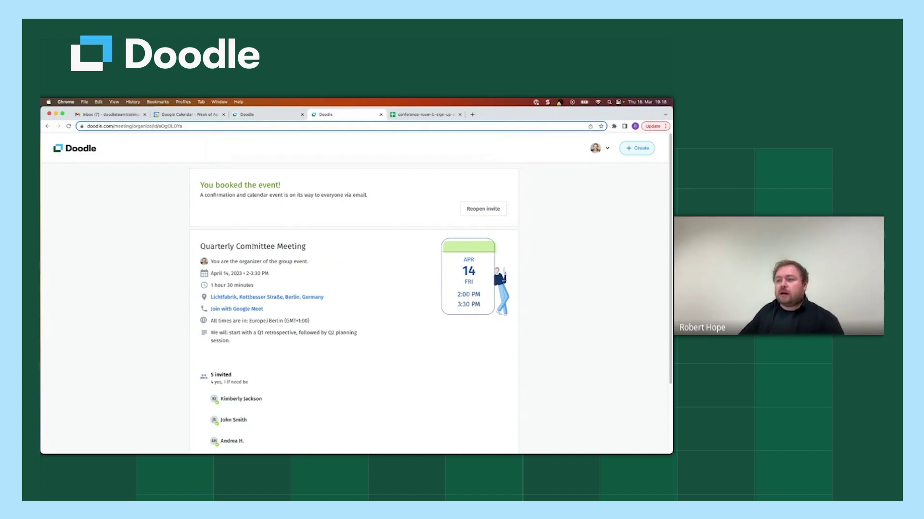
scroll(402, 371, down, 4)
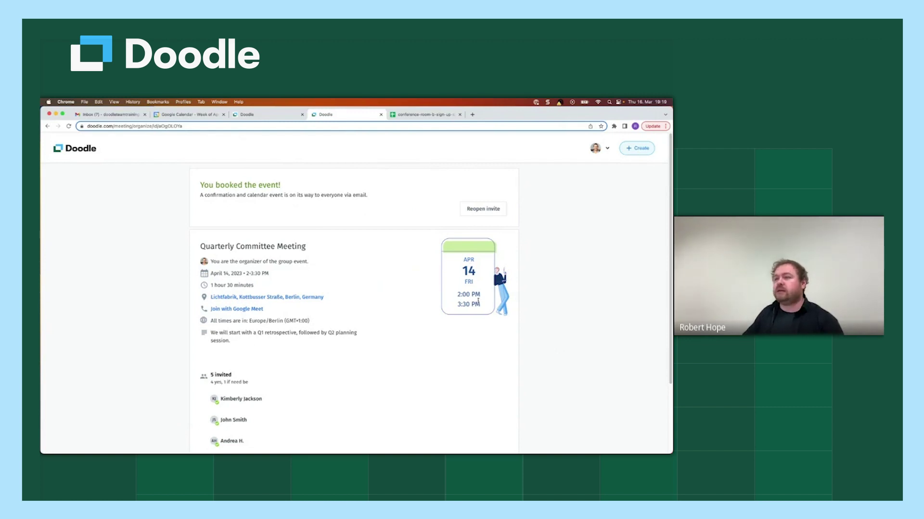
click(199, 115)
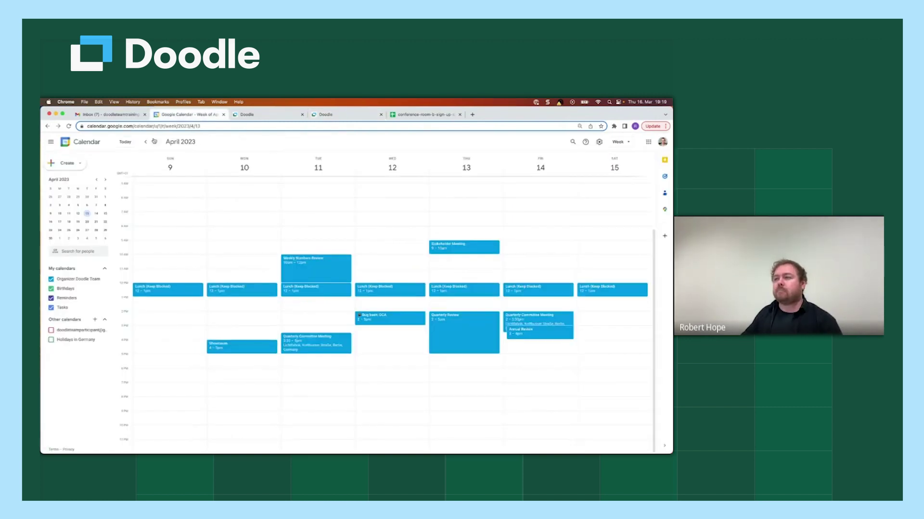
Step: Check the Apr 14 Quarterly Committee Meeting event and its guests in Google Calendar, then return to Doodle
click(530, 316)
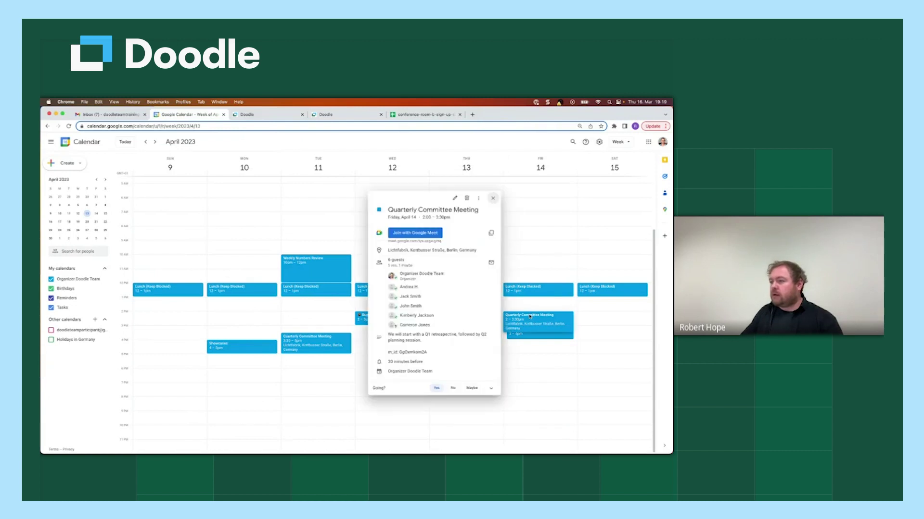
mouse_move(442, 287)
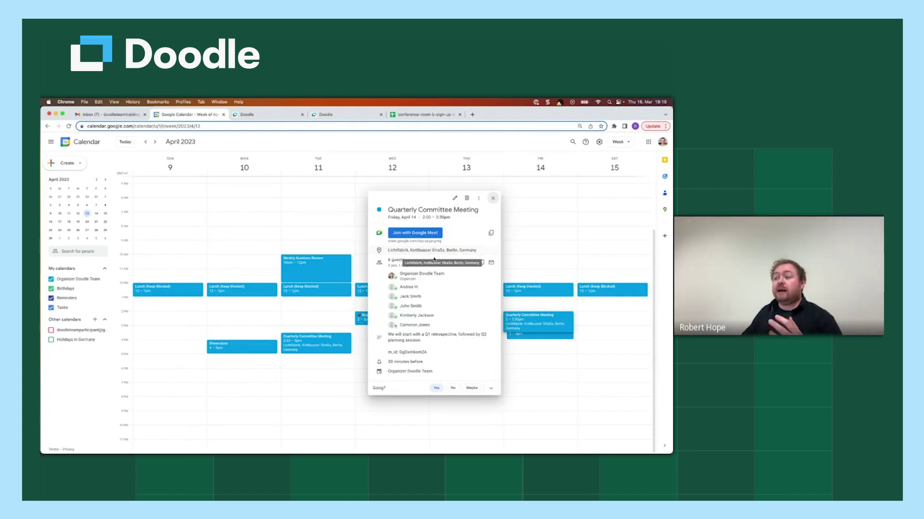
mouse_move(411, 315)
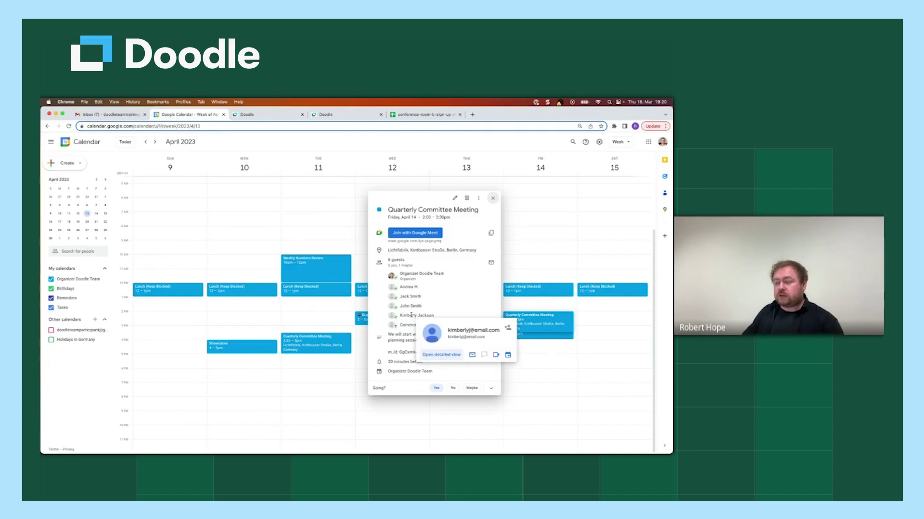
mouse_move(479, 308)
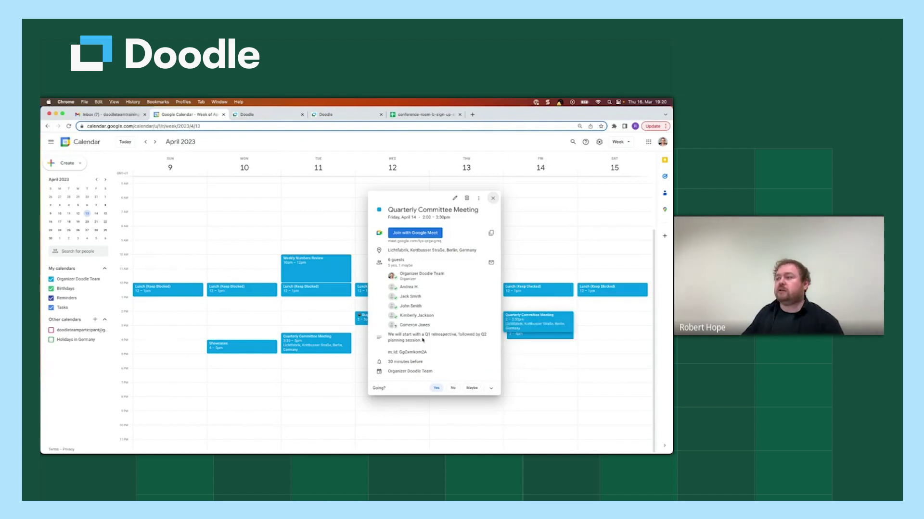
click(493, 199)
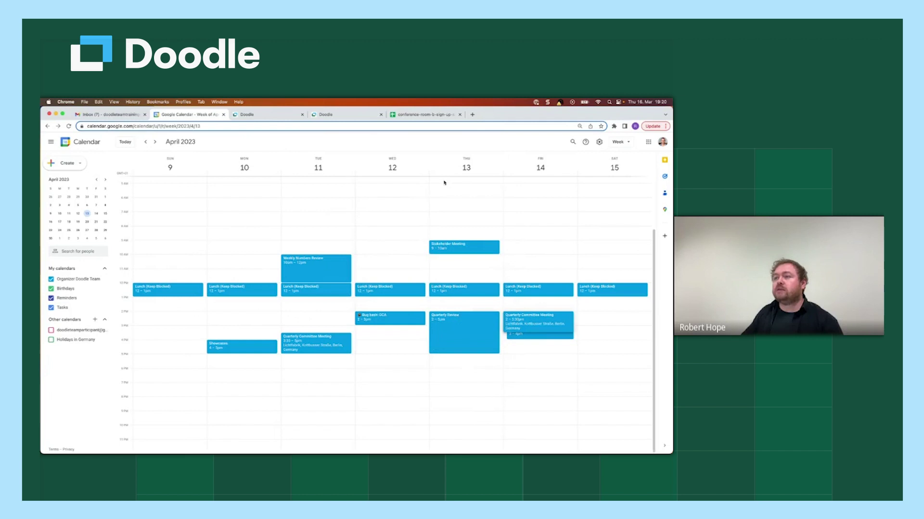
click(349, 115)
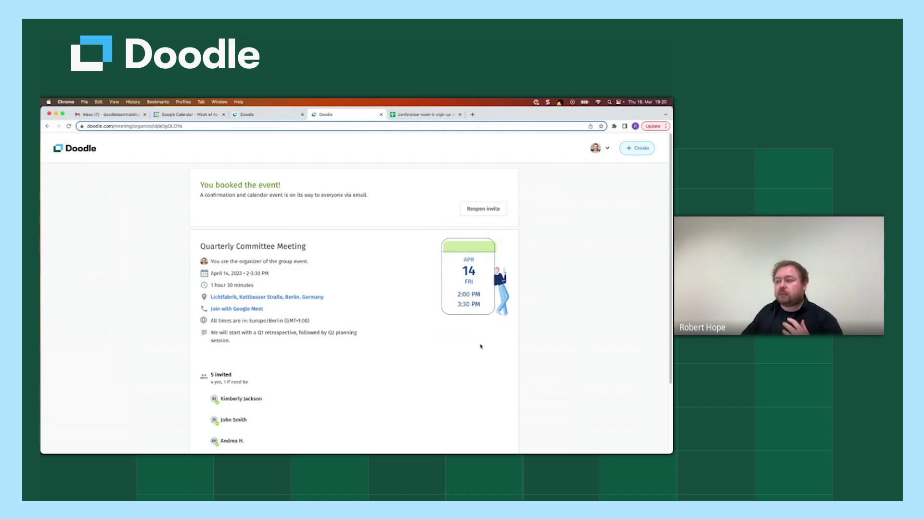
scroll(480, 346, down, 2)
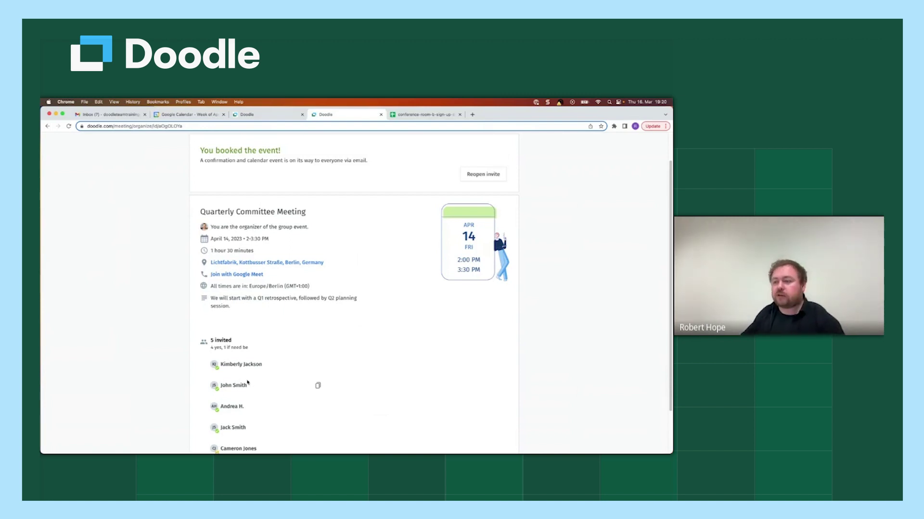
scroll(251, 400, down, 1)
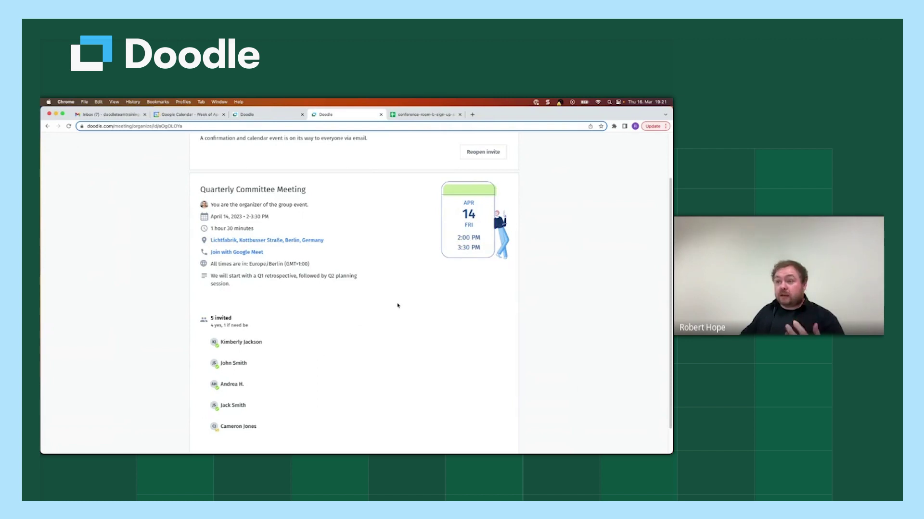
scroll(408, 291, up, 2)
scroll(408, 291, up, 1)
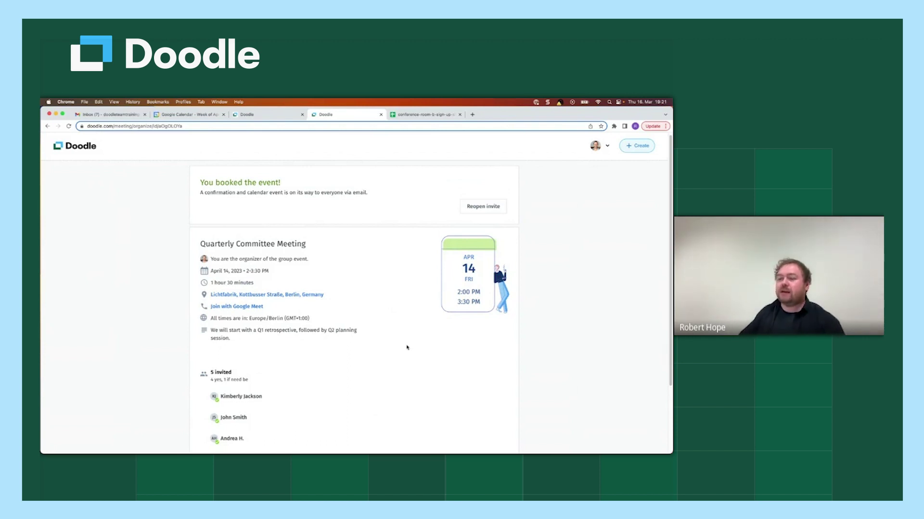
scroll(410, 350, down, 1)
scroll(412, 353, down, 1)
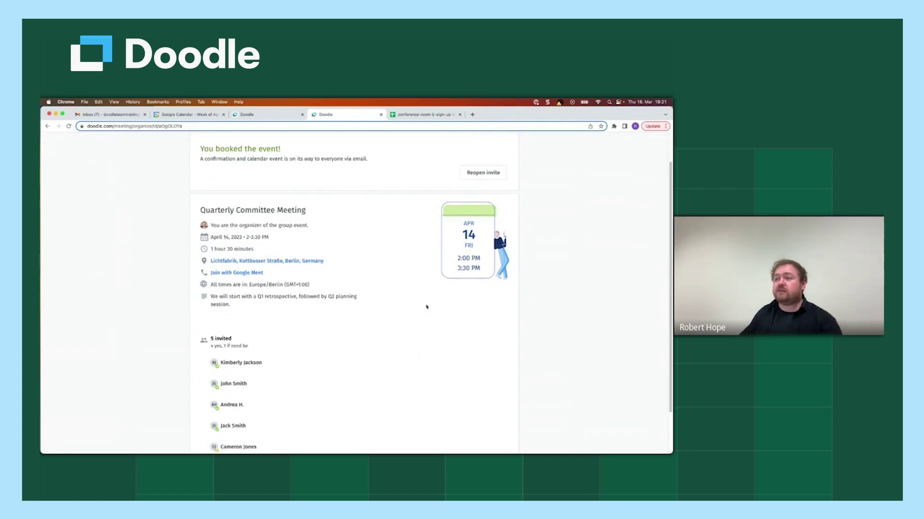
scroll(425, 309, up, 2)
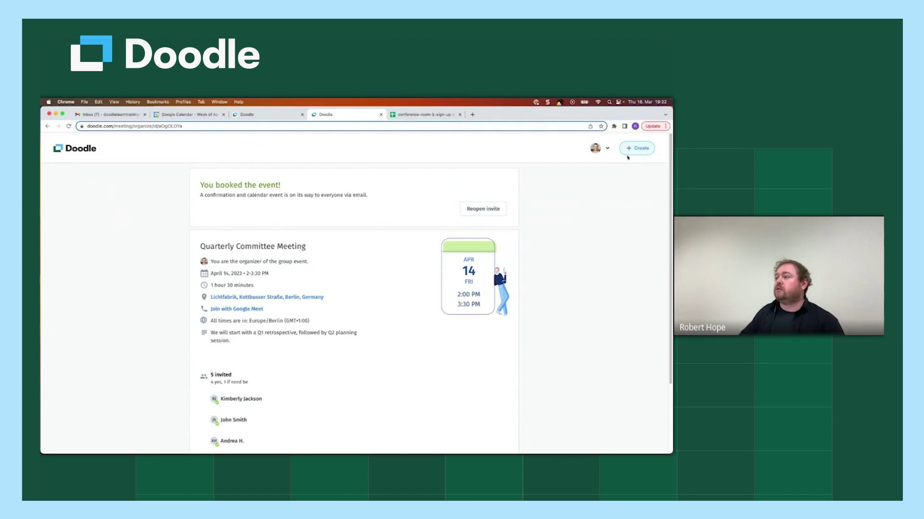
Step: Start a new group poll from the Dashboard's Create menu
click(596, 149)
click(546, 204)
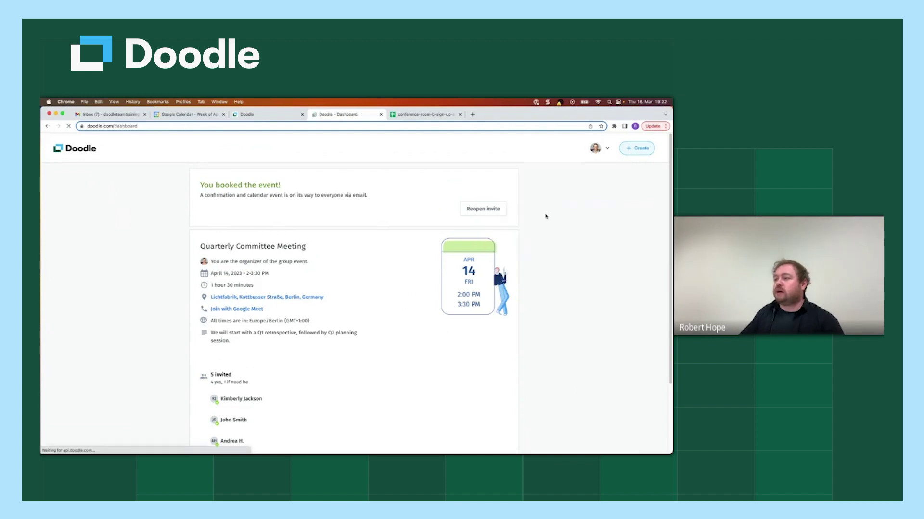
click(635, 153)
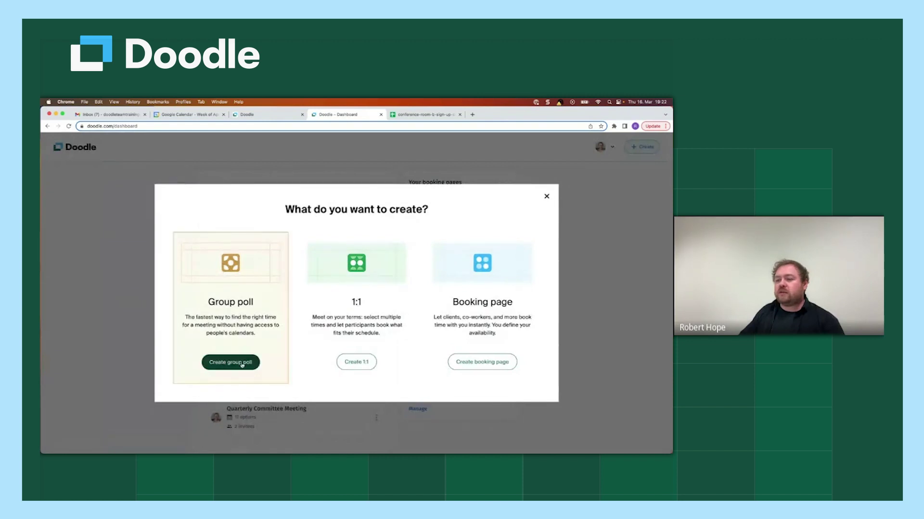
click(242, 365)
scroll(423, 360, down, 3)
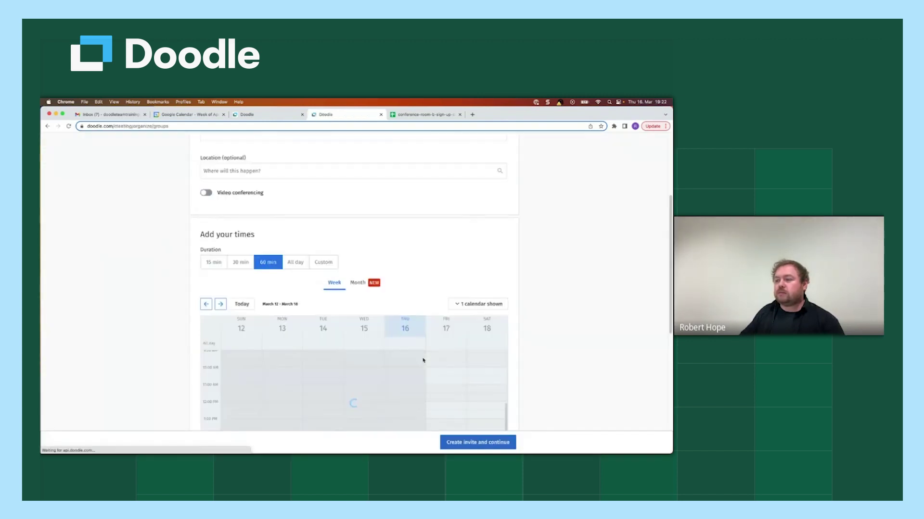
scroll(423, 360, down, 5)
Step: Limit each time slot to 5 participants
click(251, 319)
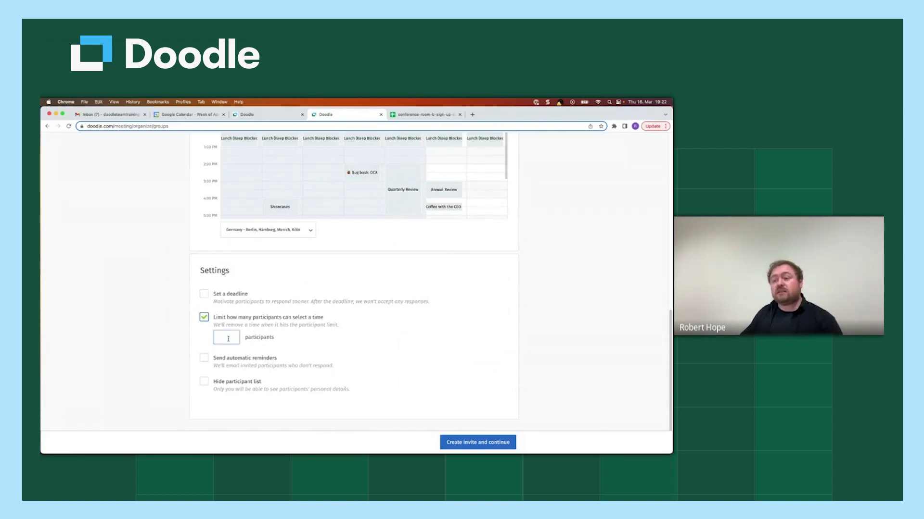
click(227, 337)
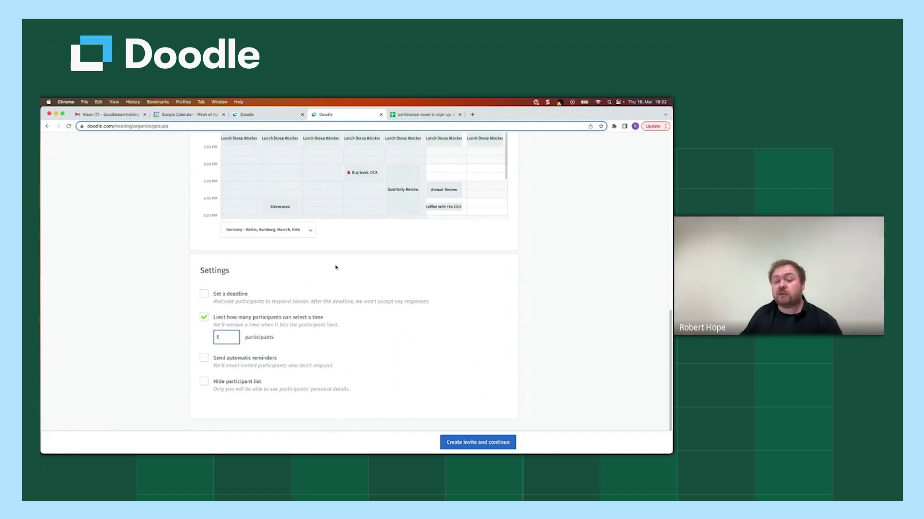
click(325, 267)
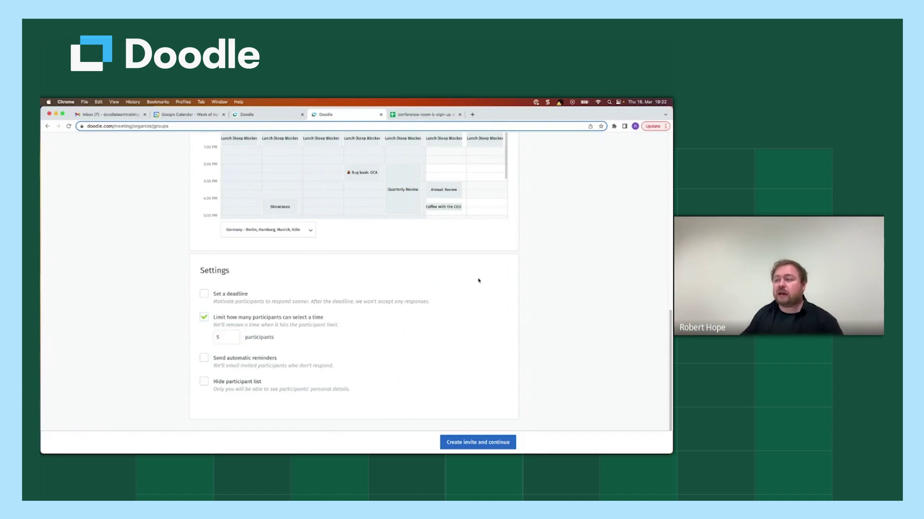
scroll(542, 250, up, 10)
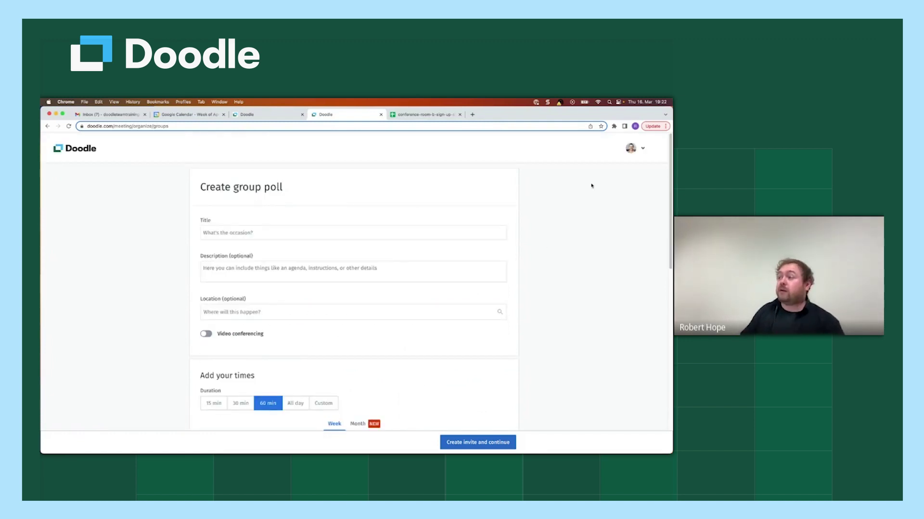
Step: Open the Conference Room B Sign Up Sheet from the Dashboard and review its six participants' responses
click(630, 148)
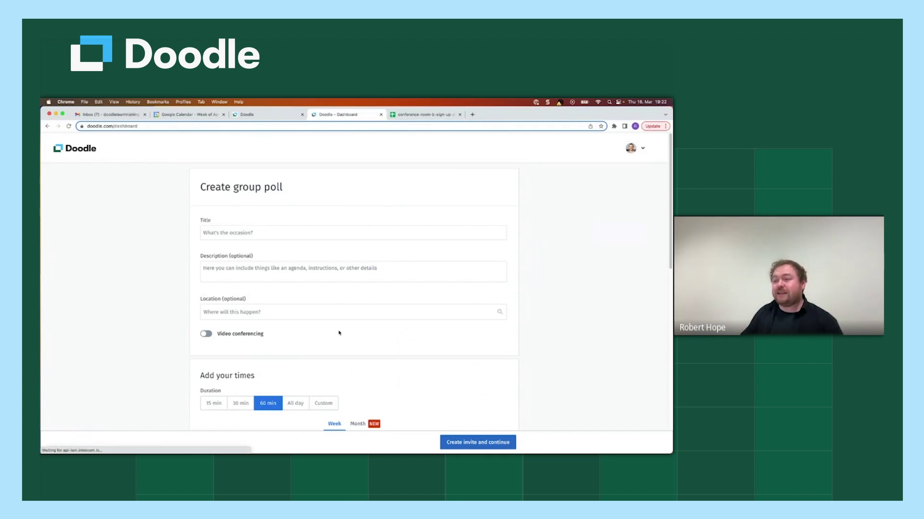
scroll(480, 365, down, 20)
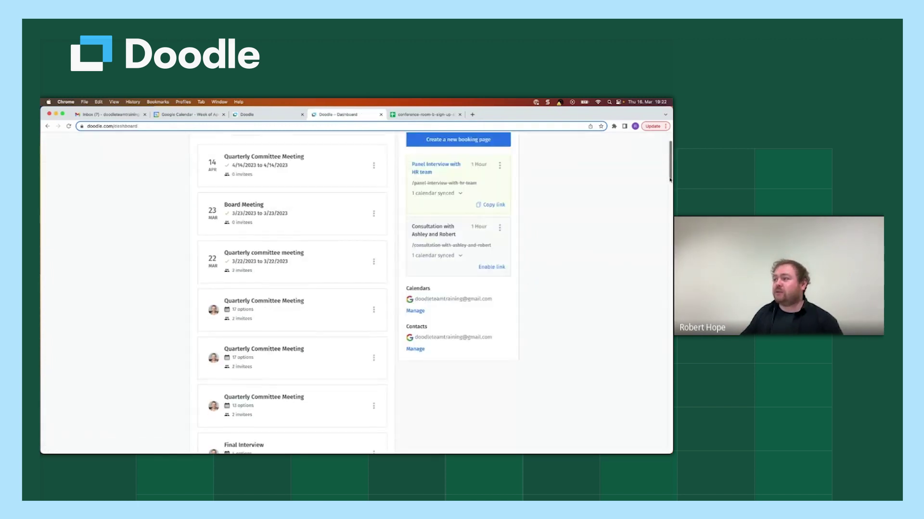
scroll(479, 364, down, 3)
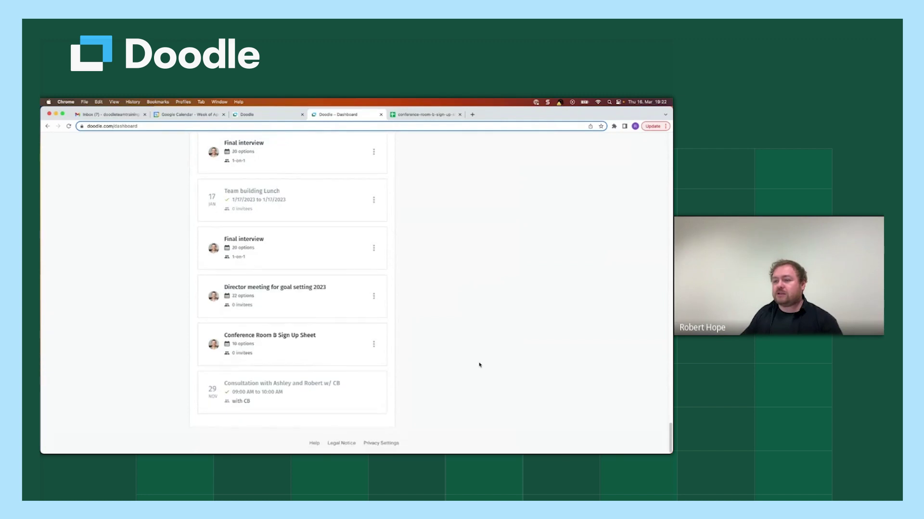
click(270, 354)
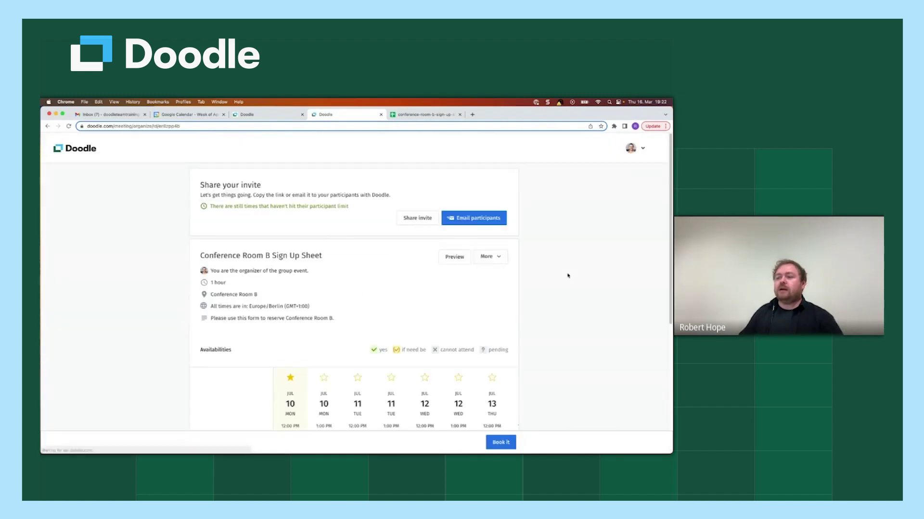
scroll(557, 290, down, 2)
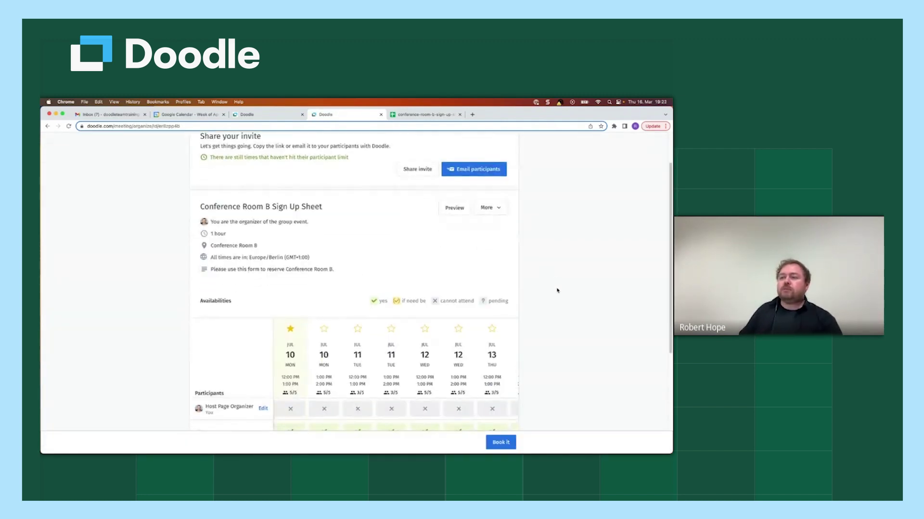
scroll(557, 290, down, 5)
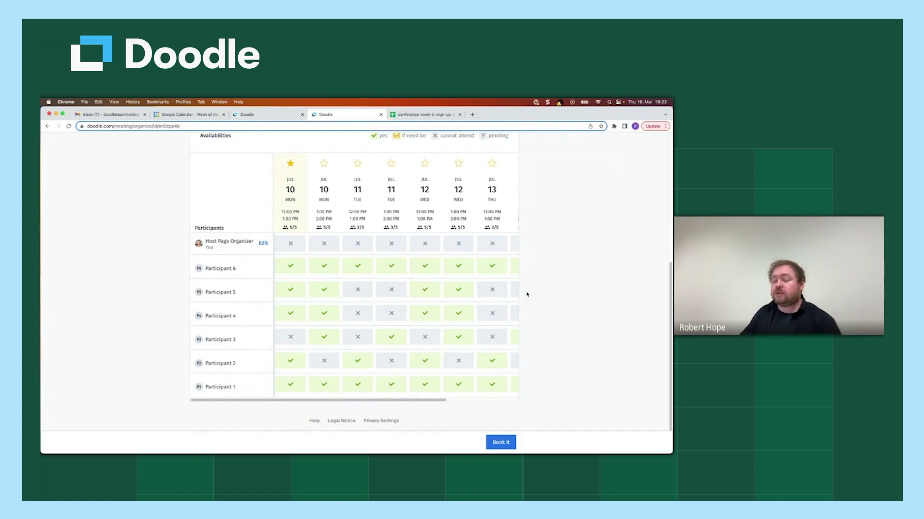
scroll(526, 293, up, 5)
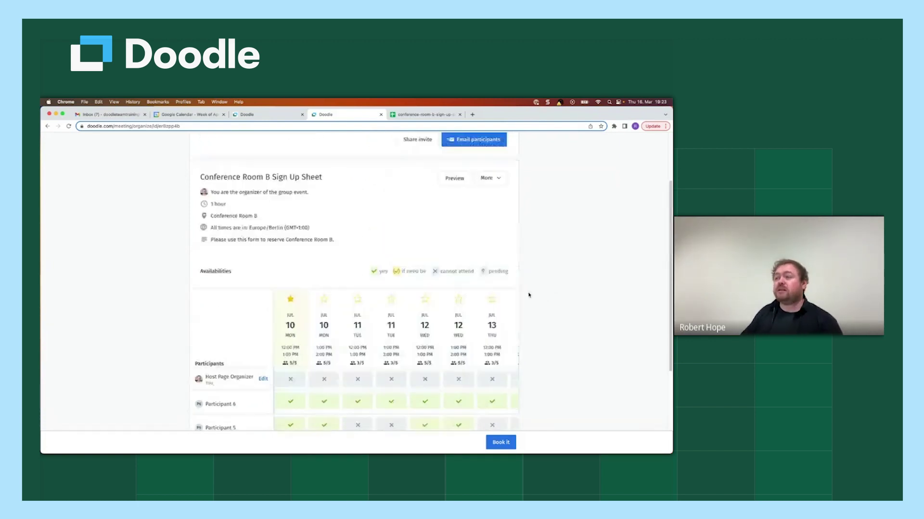
Step: Export the Conference Room B Sign Up Sheet responses as an .xlsx file and dismiss the download notice
click(499, 197)
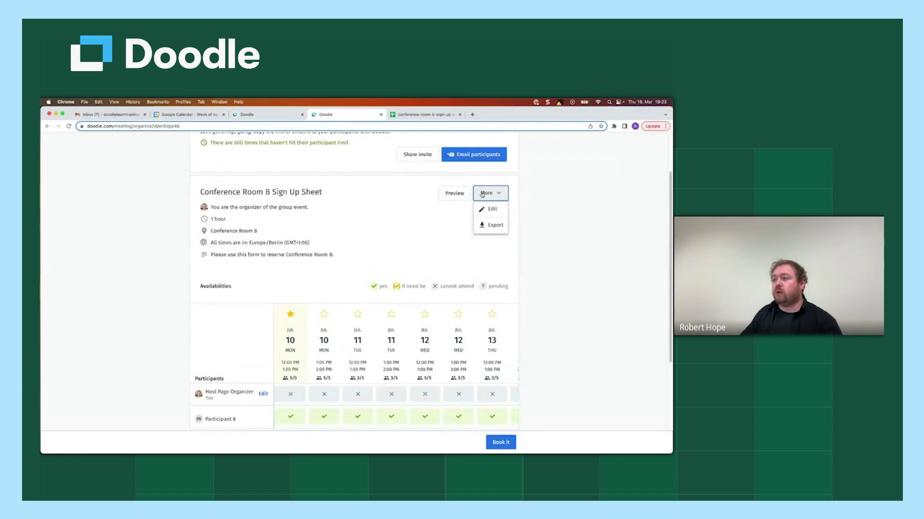
click(497, 229)
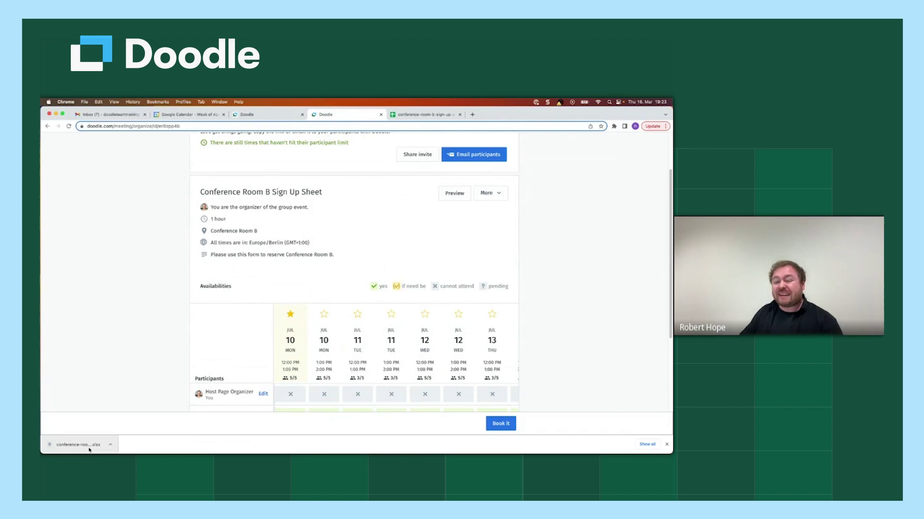
click(666, 445)
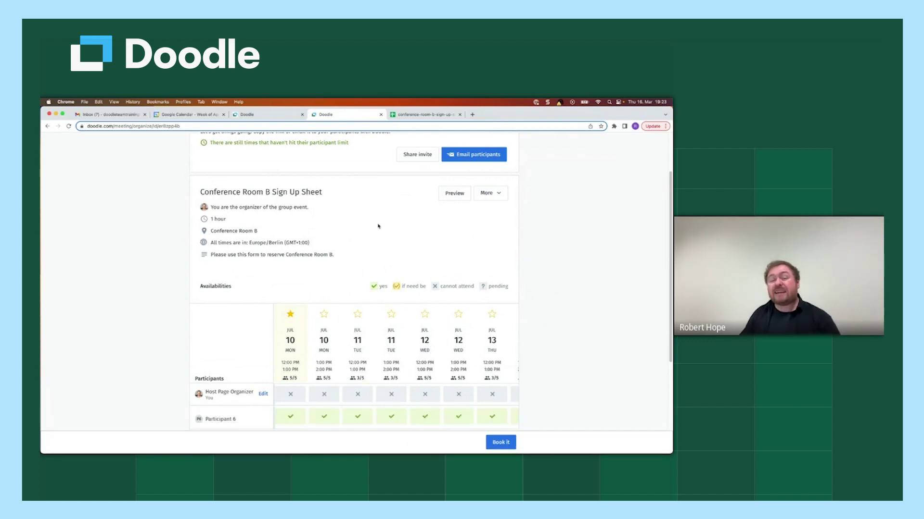
click(418, 116)
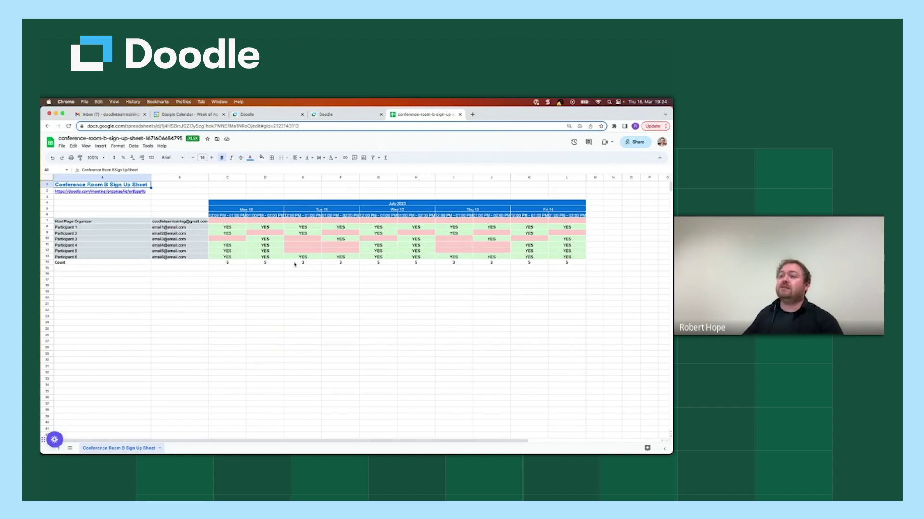
click(334, 115)
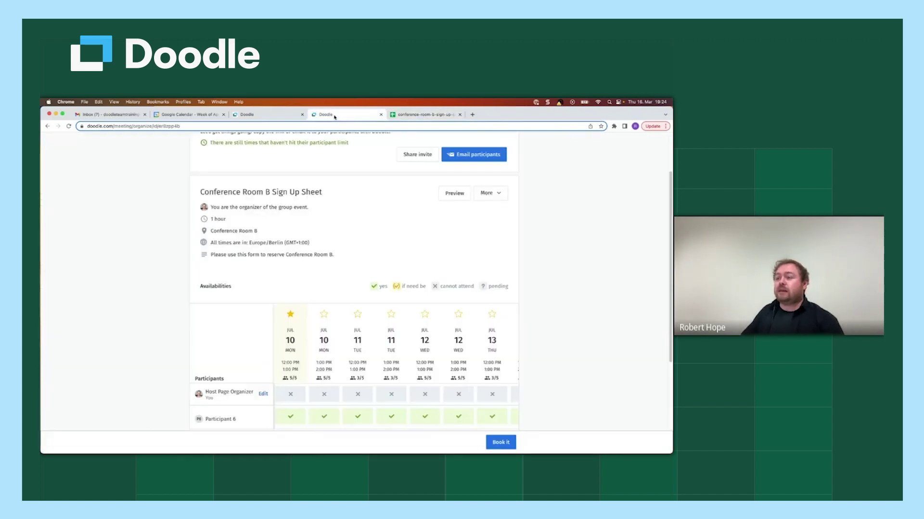
Step: Scroll to the top of the meeting page, then down the dashboard's invitations list to Quarterly Committee Meeting
scroll(563, 246, up, 1)
scroll(563, 246, up, 2)
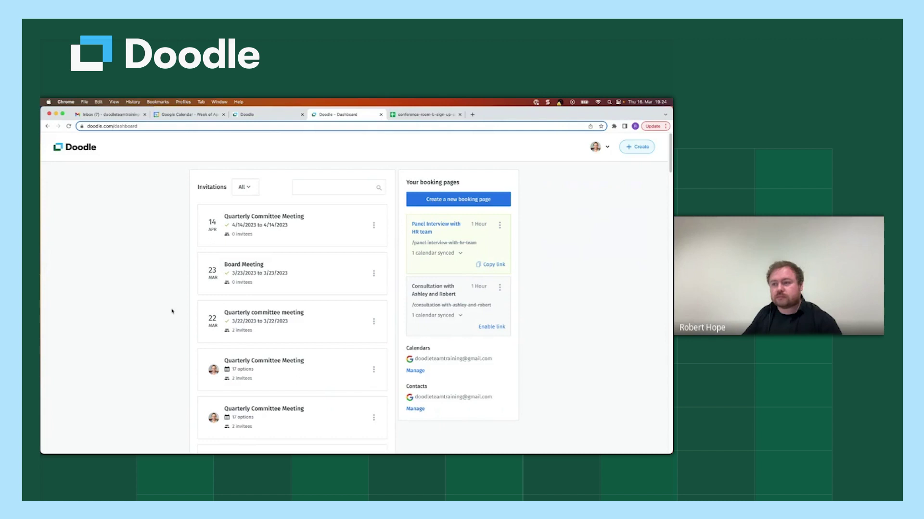
scroll(172, 312, down, 10)
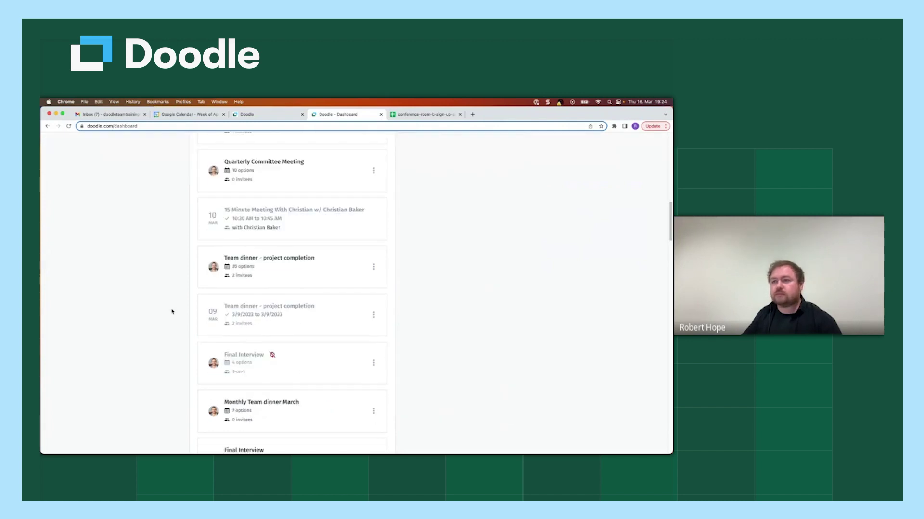
scroll(173, 313, down, 1)
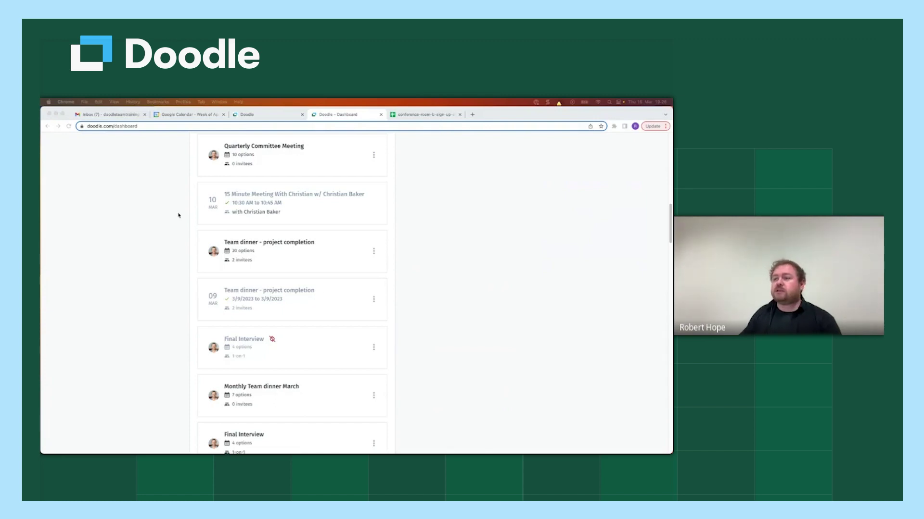
scroll(325, 291, up, 2)
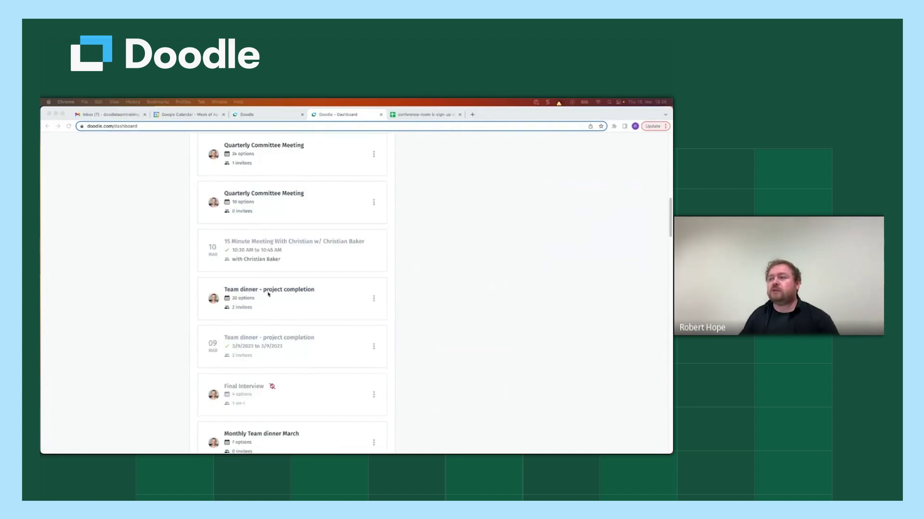